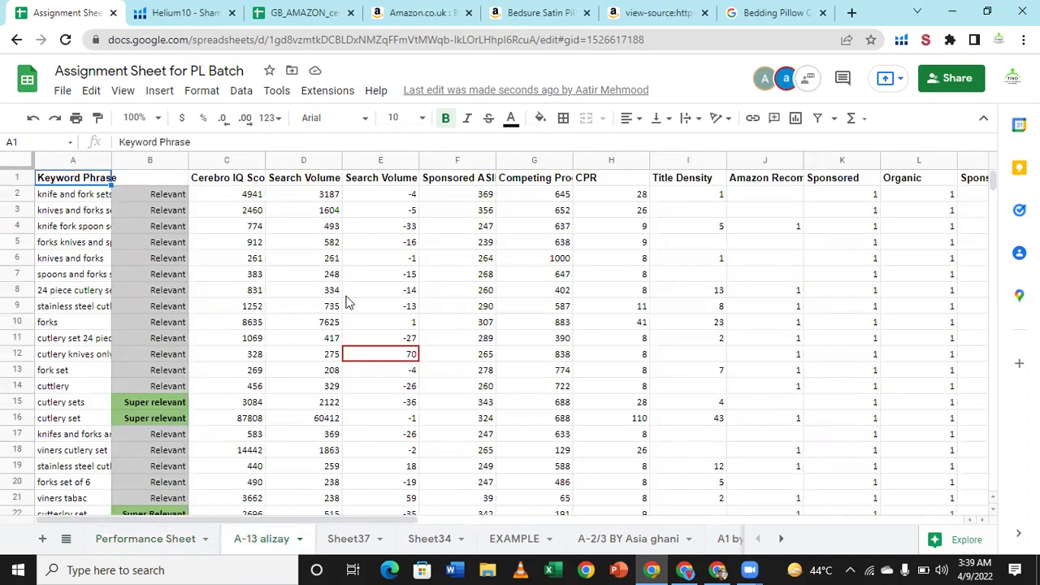
# - Examine the keyword phrases and their relevance labels down to row 27
pyautogui.click(360, 286)
pyautogui.click(168, 232)
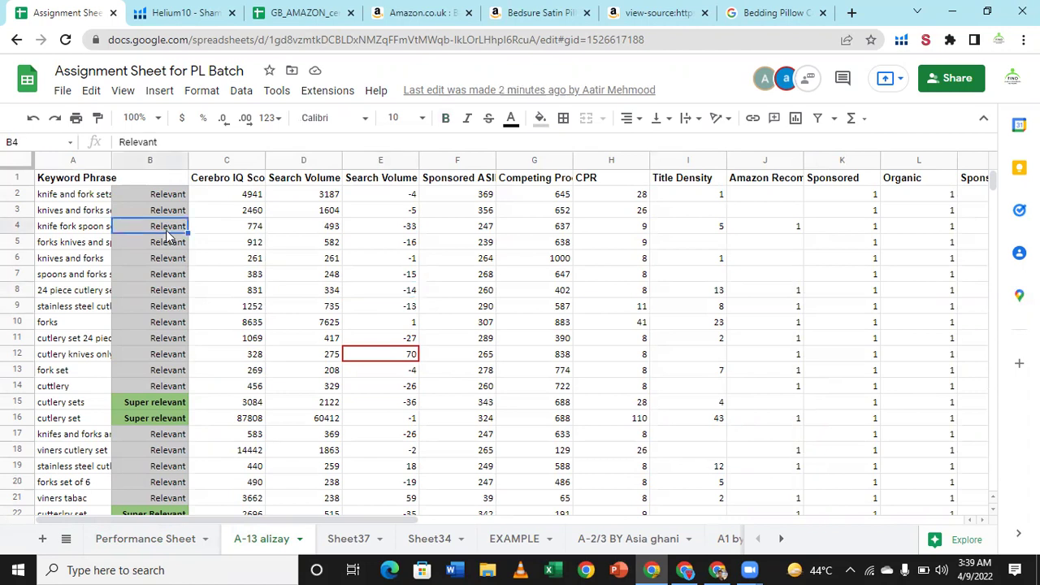
pyautogui.click(150, 406)
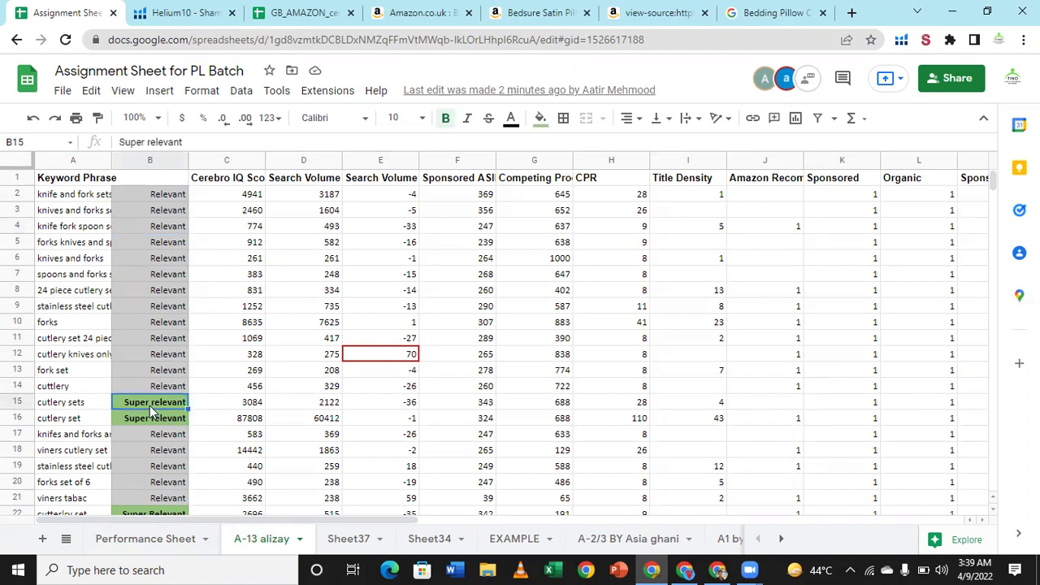
pyautogui.click(83, 405)
pyautogui.press('Down')
pyautogui.press('Down')
pyautogui.press('Down')
pyautogui.press('Down')
pyautogui.press('Down')
pyautogui.press('Down')
pyautogui.press('Down')
pyautogui.press('Down')
pyautogui.press('Down')
pyautogui.press('Down')
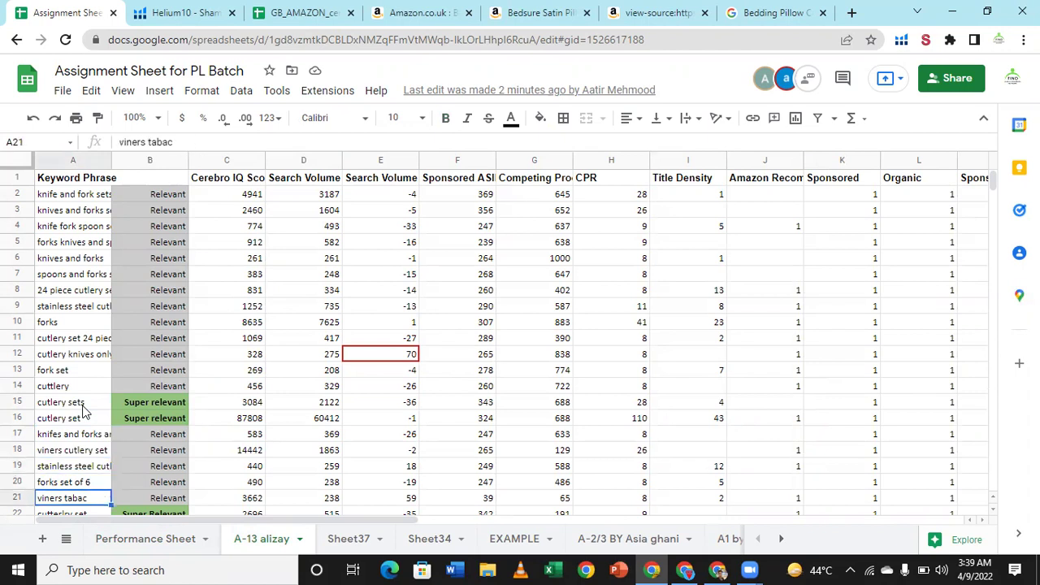
pyautogui.press('Down')
pyautogui.press('Down')
pyautogui.press('Down')
pyautogui.press('Down')
pyautogui.press('Down')
pyautogui.press('Down')
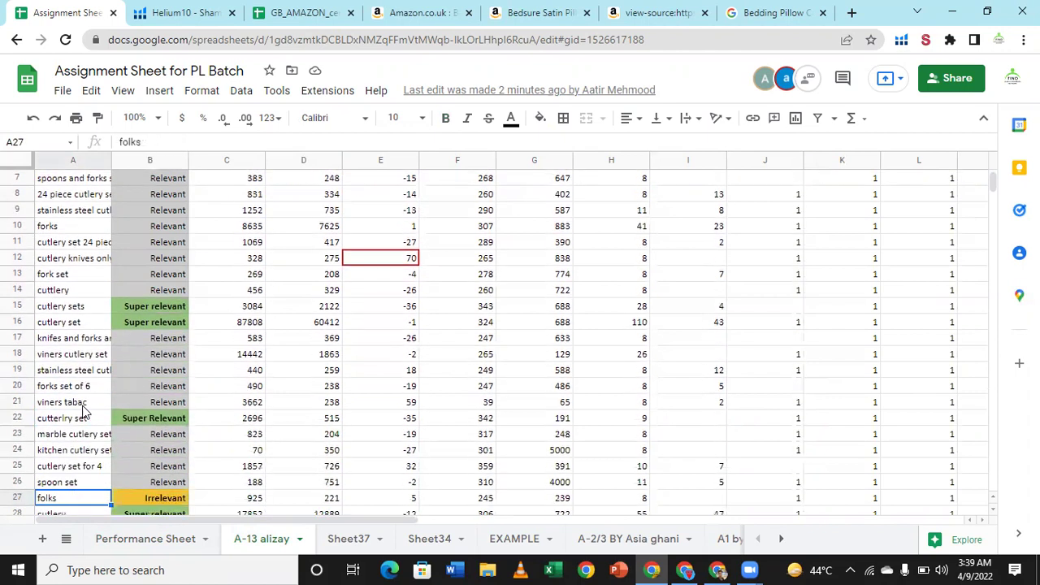
# - Clear the irrelevant keyword phrase "folks" from cell A27, leaving its label and metrics in place
pyautogui.press('Up')
pyautogui.press('Up')
pyautogui.press('Up')
pyautogui.press('Up')
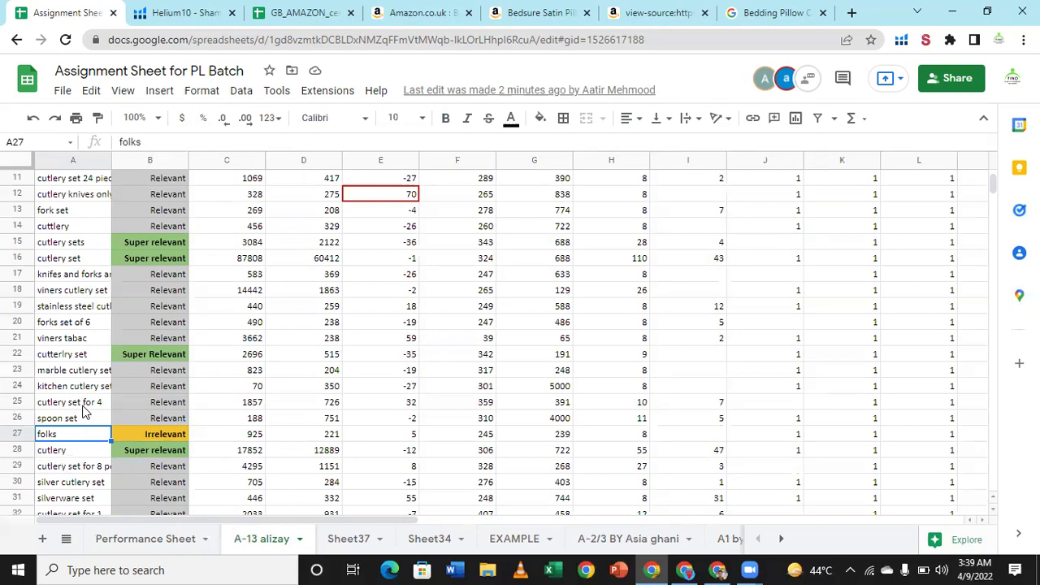
pyautogui.press('Delete')
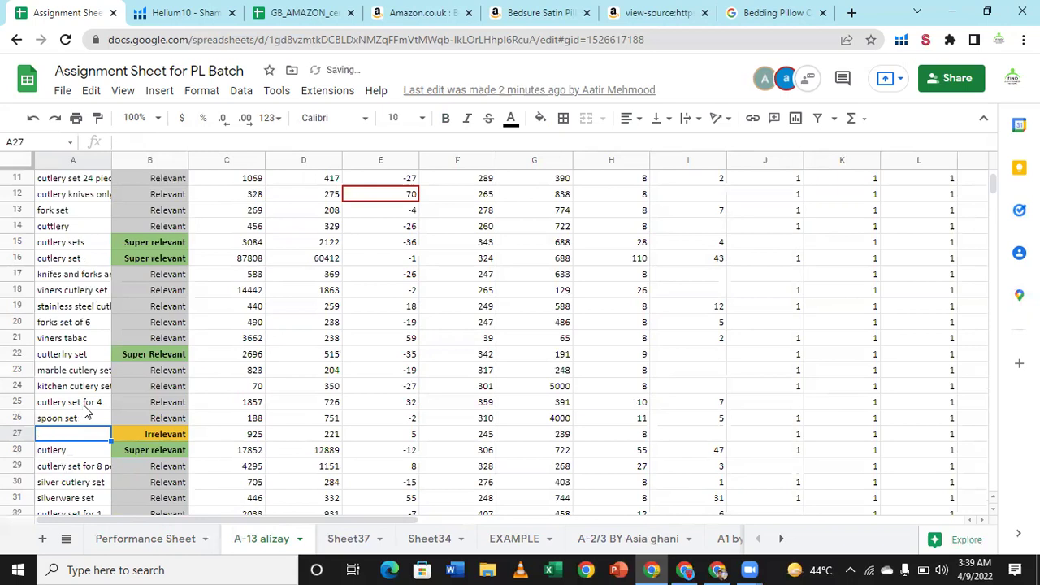
pyautogui.press('Down')
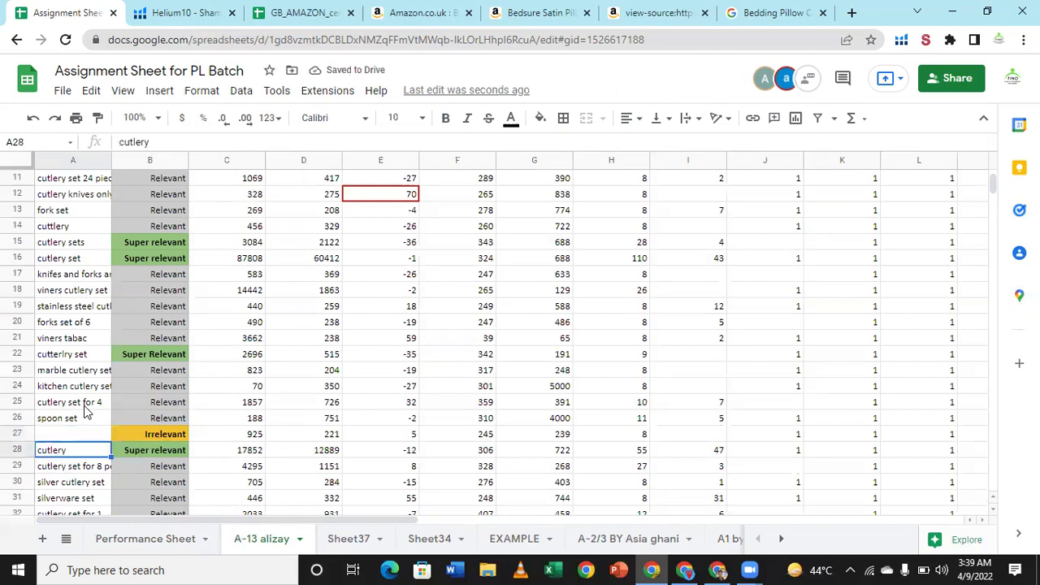
# - Review the keyword phrases and their relevance labels from row 28 through row 41
pyautogui.press('Down')
pyautogui.press('Down')
pyautogui.press('Down')
pyautogui.press('Down')
pyautogui.press('Down')
pyautogui.press('Down')
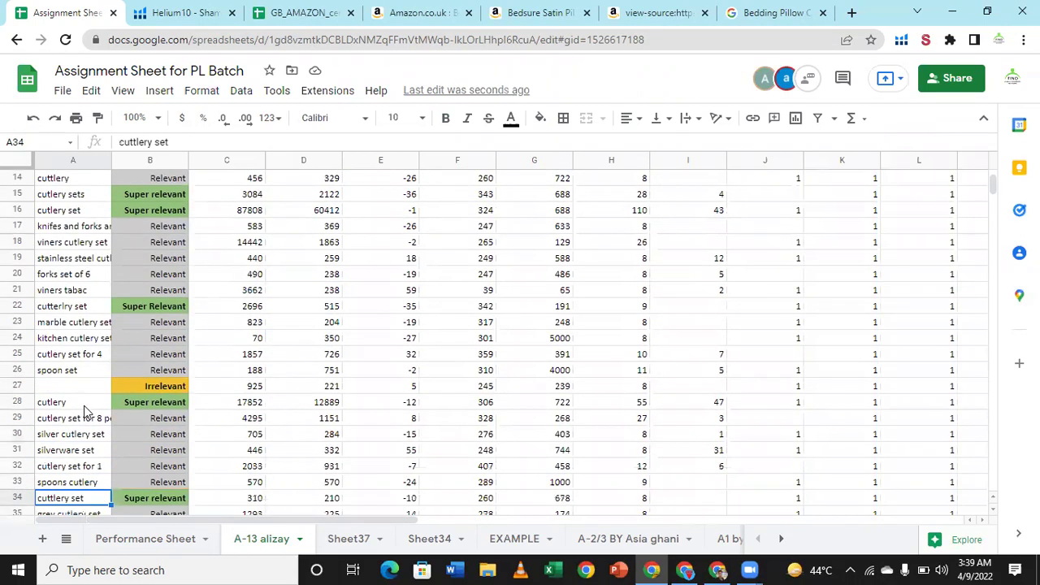
pyautogui.press('Down')
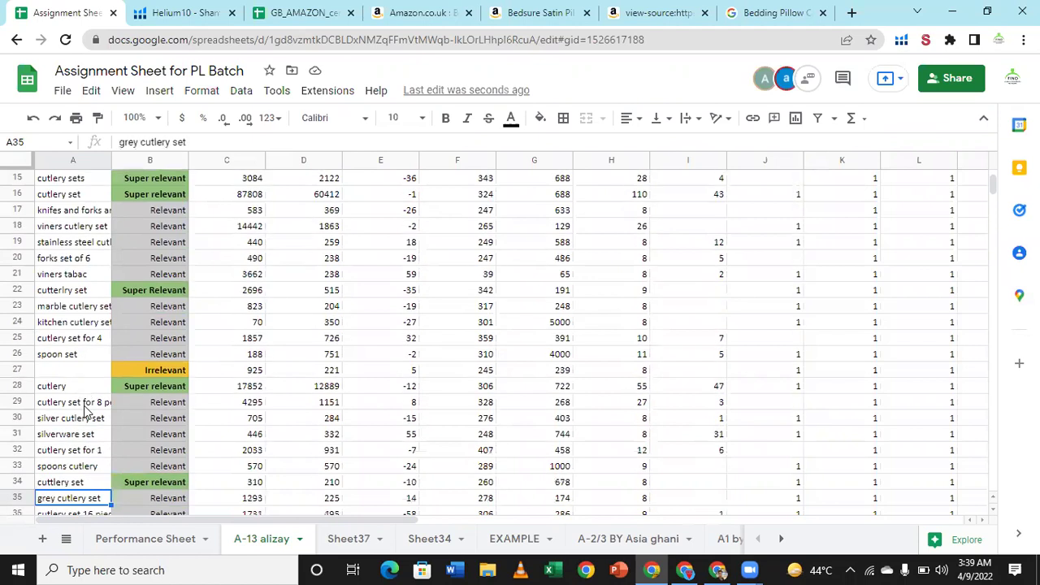
pyautogui.scroll(-1, 87, 411)
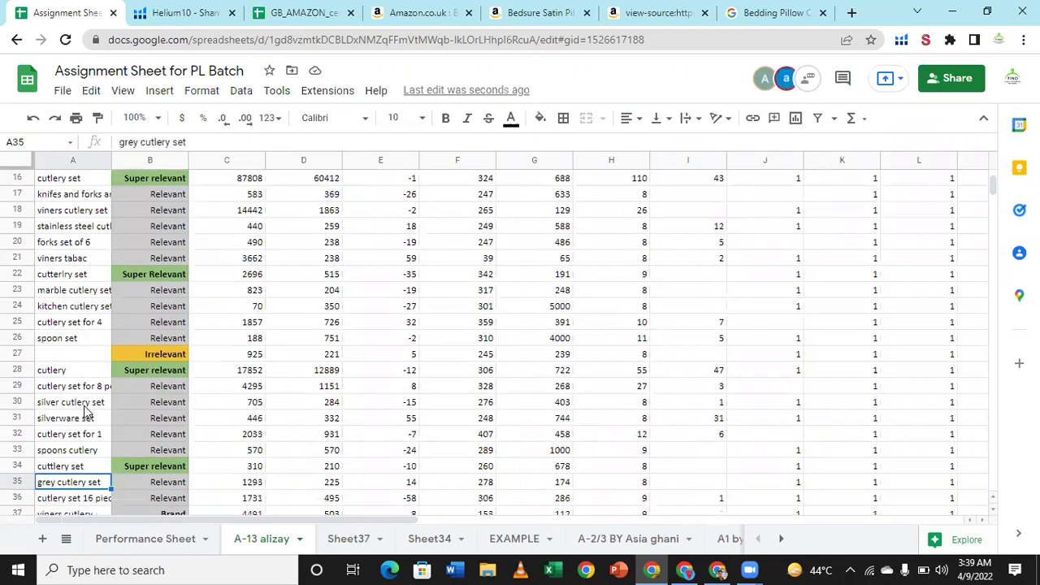
pyautogui.press('Down')
pyautogui.press('Down')
pyautogui.press('Down')
pyautogui.press('Down')
pyautogui.press('Down')
pyautogui.press('Down')
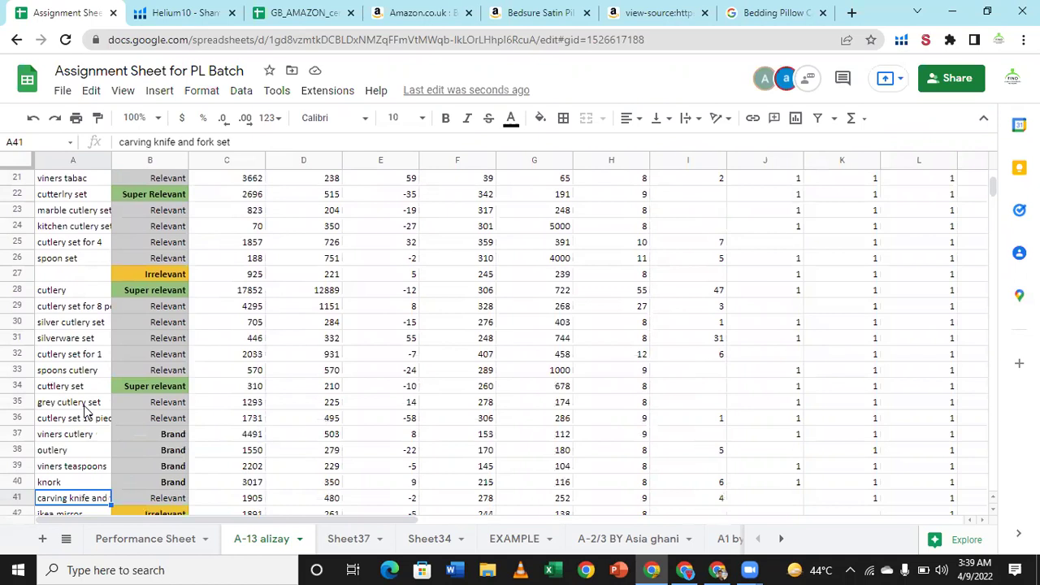
# - Clear the four keyword phrases labelled Brand in cells A37 to A40, from "viners cutlery" to "knork"
pyautogui.press('Up')
pyautogui.press('Up')
pyautogui.press('Up')
pyautogui.press('Up')
pyautogui.press('Up')
pyautogui.press('Down')
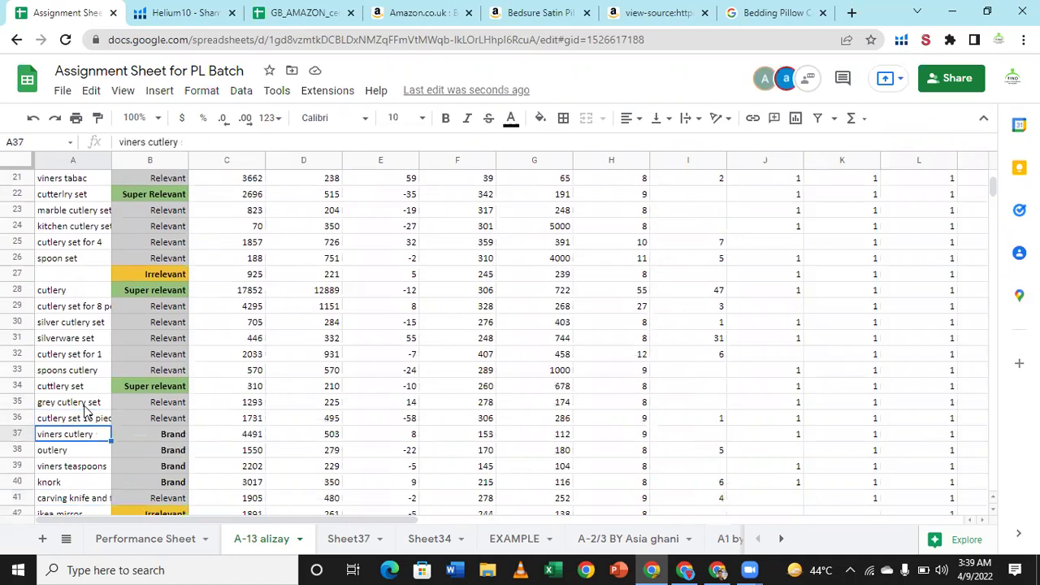
pyautogui.press('Delete')
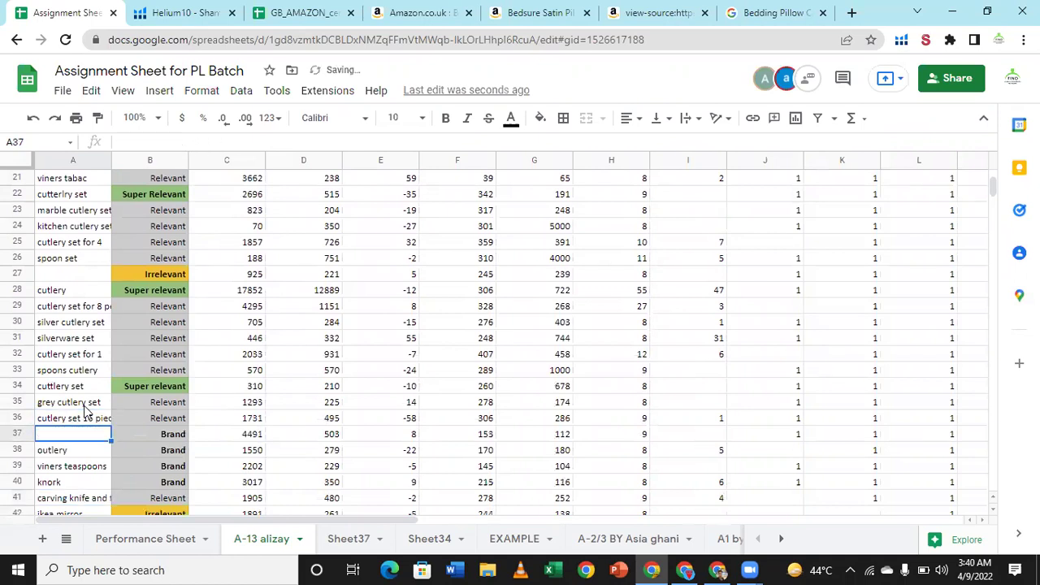
pyautogui.press('Down')
pyautogui.press('Delete')
pyautogui.press('Down')
pyautogui.press('Delete')
pyautogui.press('Down')
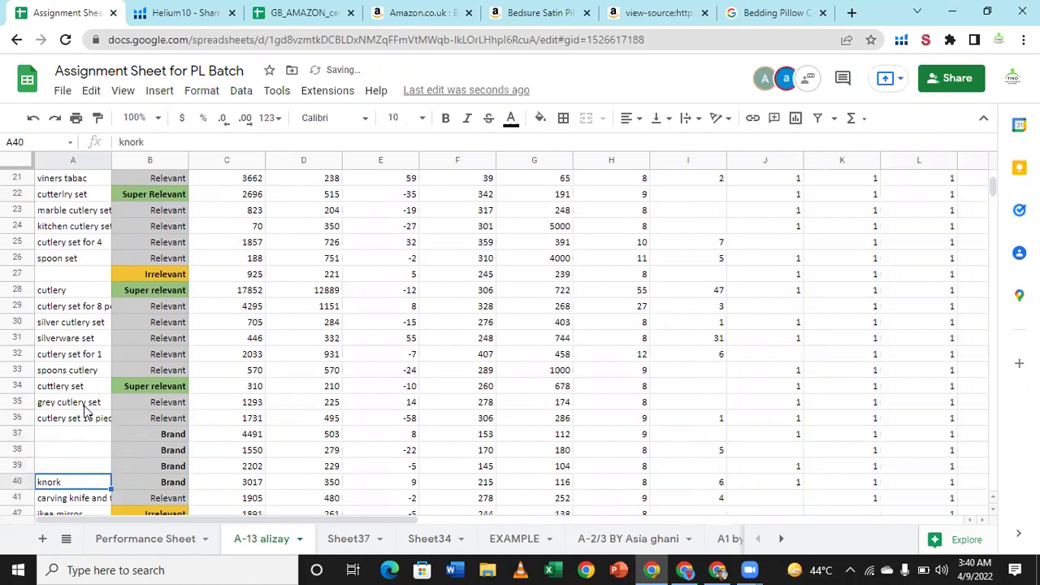
pyautogui.press('Delete')
pyautogui.press('Down')
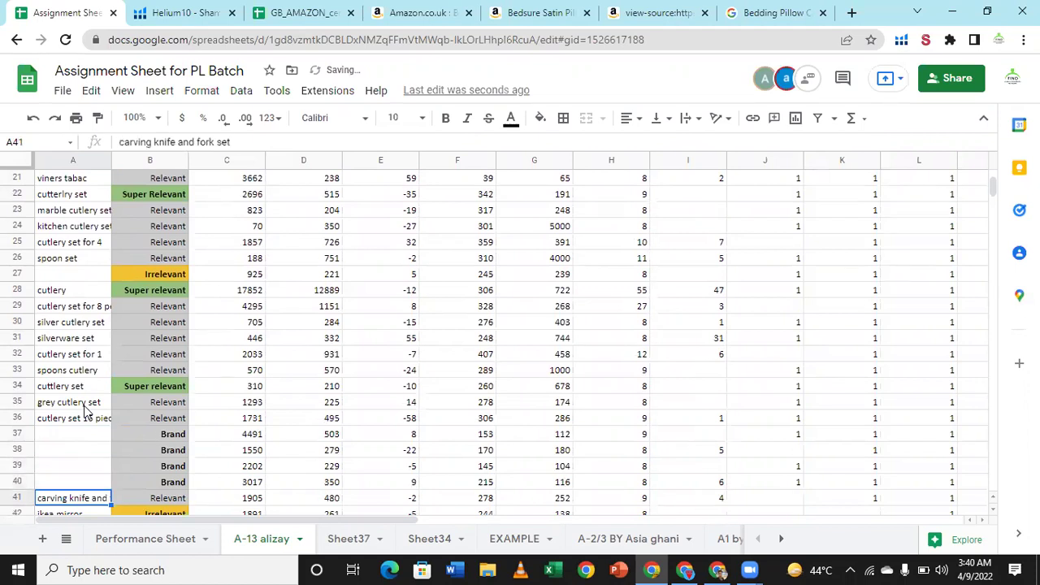
# - Clear the two keyword phrases labelled Irrelevant in cells A42 and A43
pyautogui.press('Down')
pyautogui.press('Down')
pyautogui.press('Down')
pyautogui.press('Down')
pyautogui.press('Up')
pyautogui.press('Up')
pyautogui.press('Up')
pyautogui.press('Delete')
pyautogui.press('Down')
pyautogui.press('Delete')
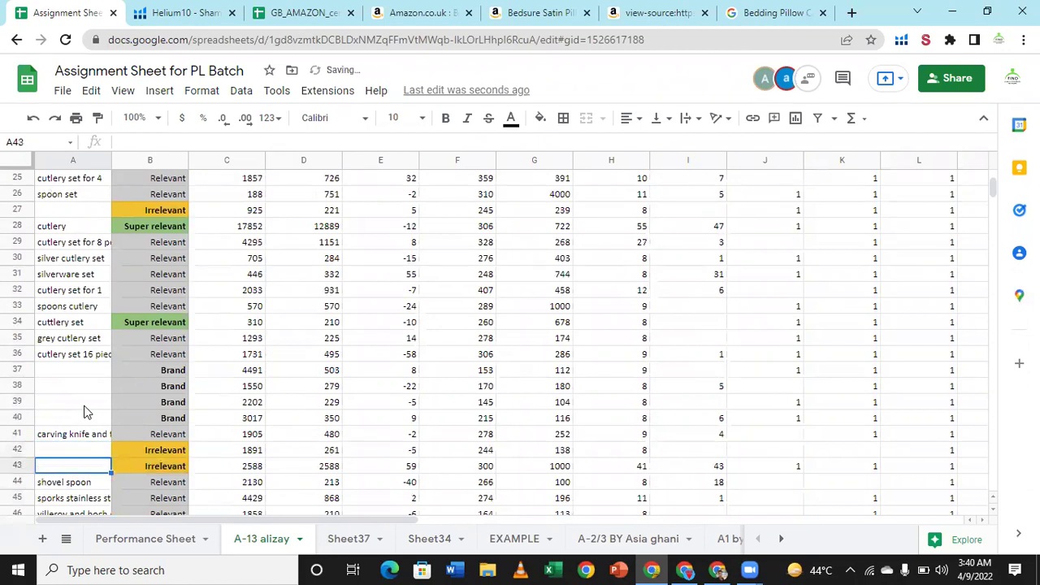
# - Check the remaining keyword phrases to the end of the list and clear the irrelevant "melamine plates" from A50
pyautogui.press('Down')
pyautogui.press('Down')
pyautogui.press('Down')
pyautogui.press('Down')
pyautogui.press('Down')
pyautogui.press('Down')
pyautogui.press('Down')
pyautogui.press('Down')
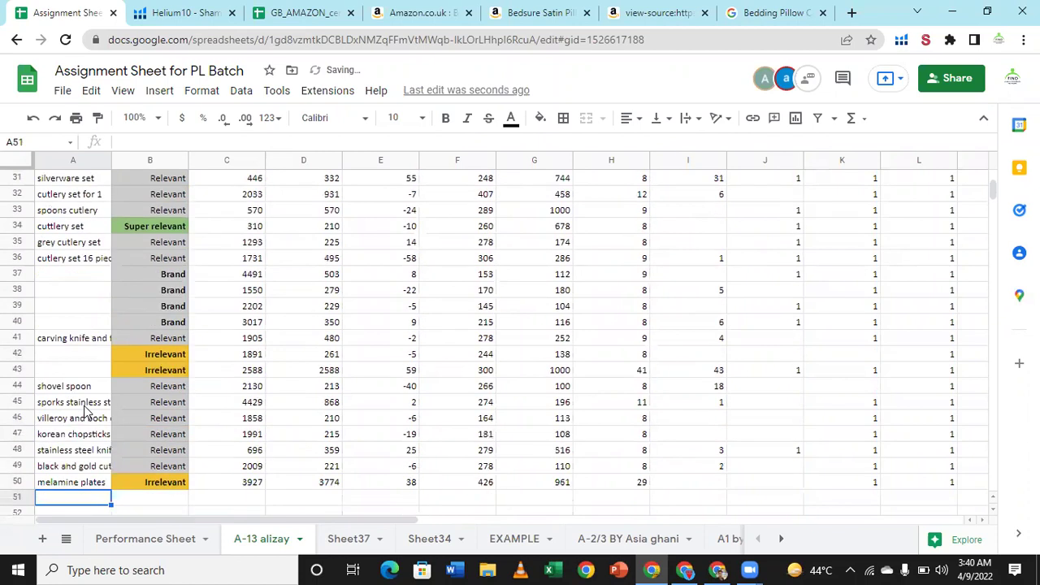
pyautogui.press('Up')
pyautogui.press('Delete')
pyautogui.press('Down')
pyautogui.press('Up')
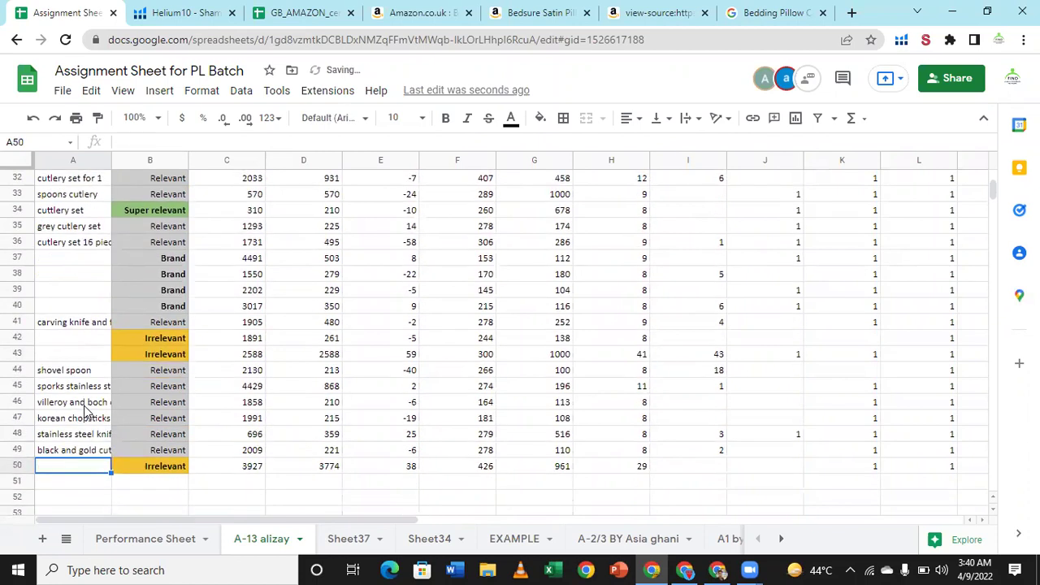
# - Inspect the metrics and competitor rankings along row 48 as far as column AC
pyautogui.press('Up')
pyautogui.press('Up')
pyautogui.press('Right')
pyautogui.press('Right')
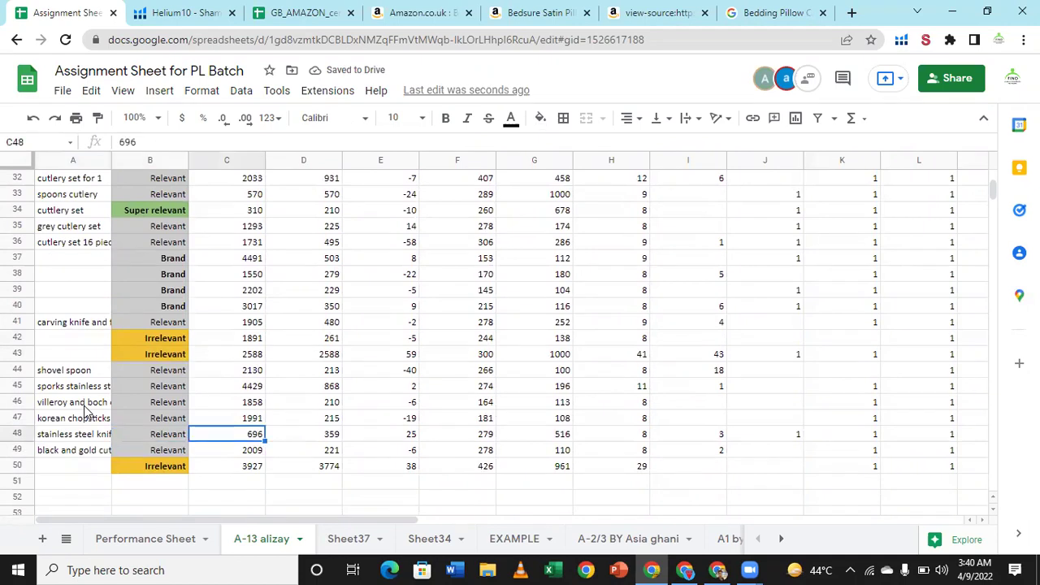
pyautogui.hotkey('ctrl', 'Right')
pyautogui.press('Right')
pyautogui.press('Right')
pyautogui.press('Right')
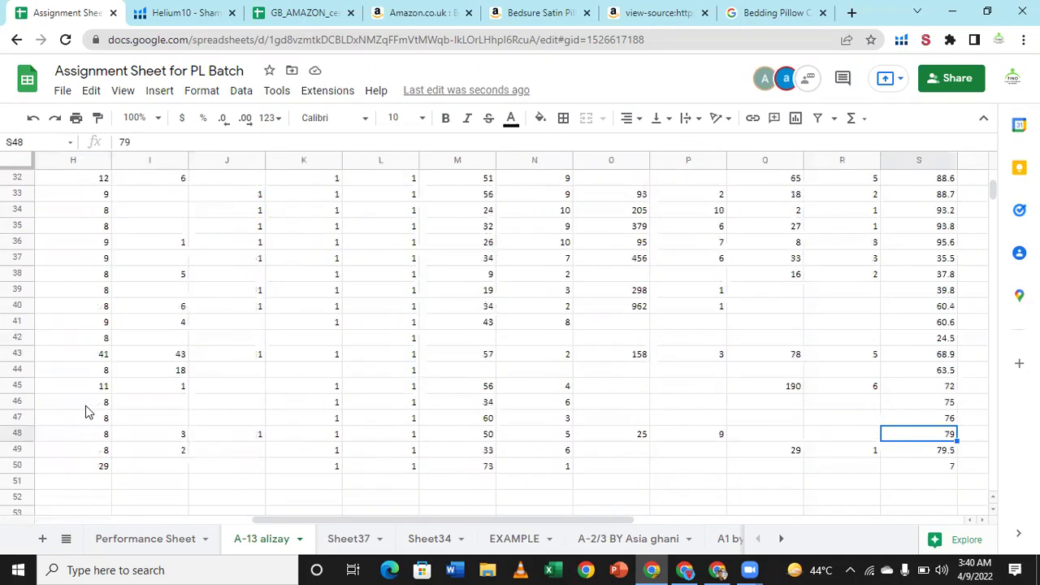
pyautogui.press('Right')
pyautogui.press('Right')
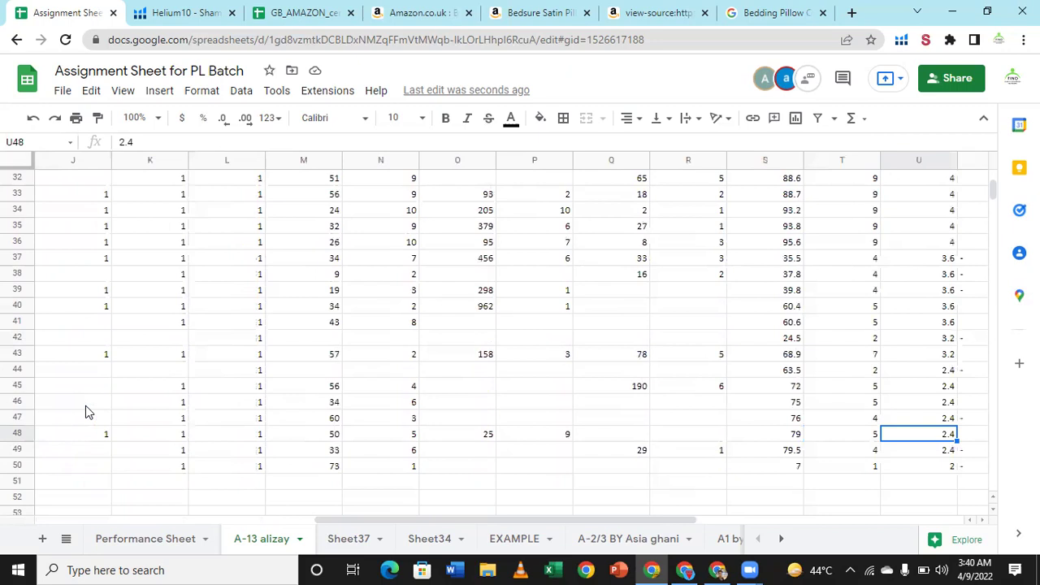
pyautogui.press('Right')
pyautogui.press('Right')
pyautogui.press('Right')
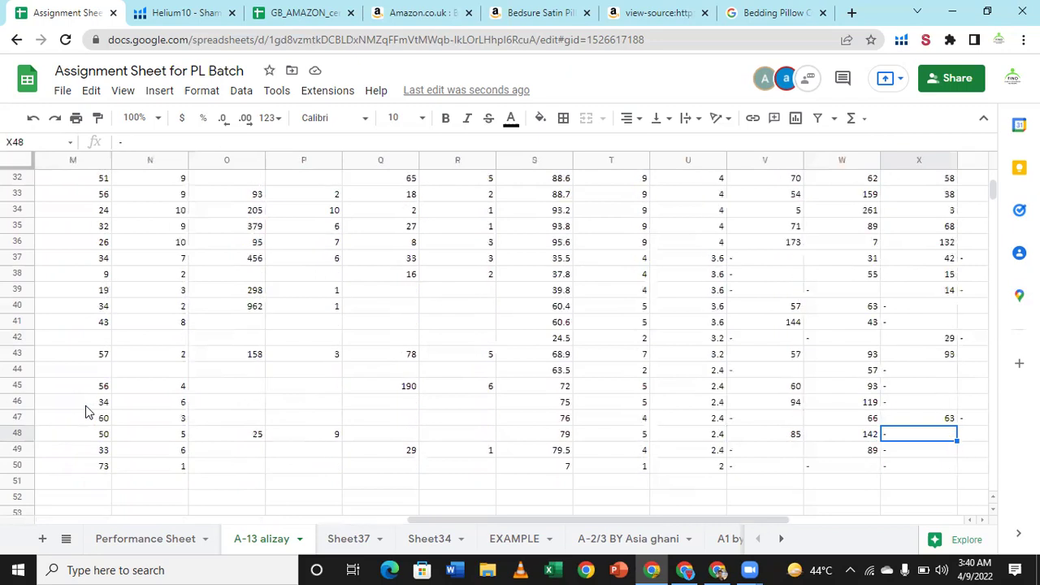
pyautogui.press('Right')
pyautogui.press('Right')
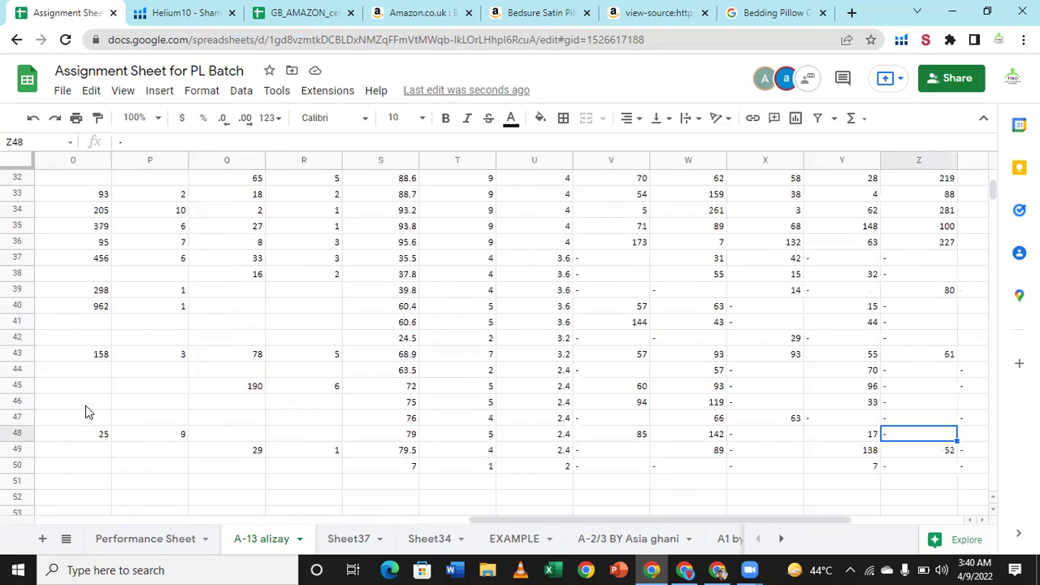
pyautogui.press('Right')
pyautogui.press('Right')
pyautogui.press('Right')
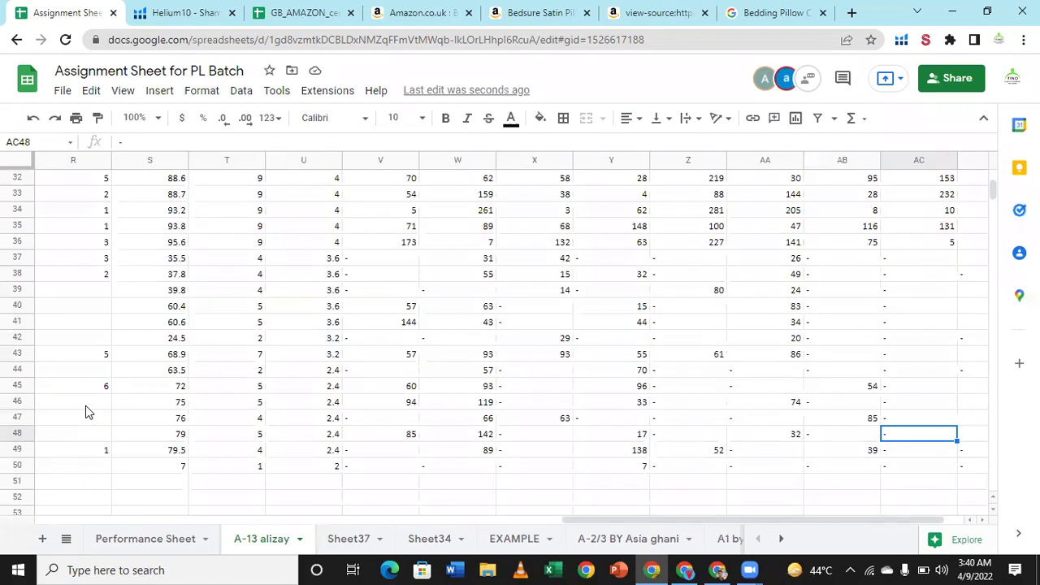
# - Examine the competitor ASIN headers and the highlighted competitor performance scores in column U
pyautogui.hotkey('ctrl', 'Up')
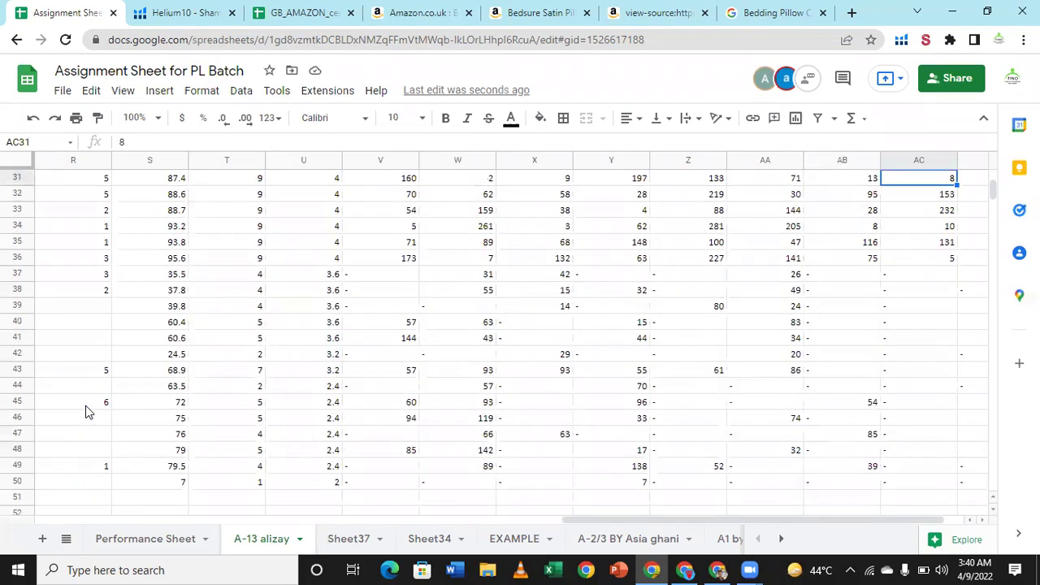
pyautogui.hotkey('ctrl', 'Up')
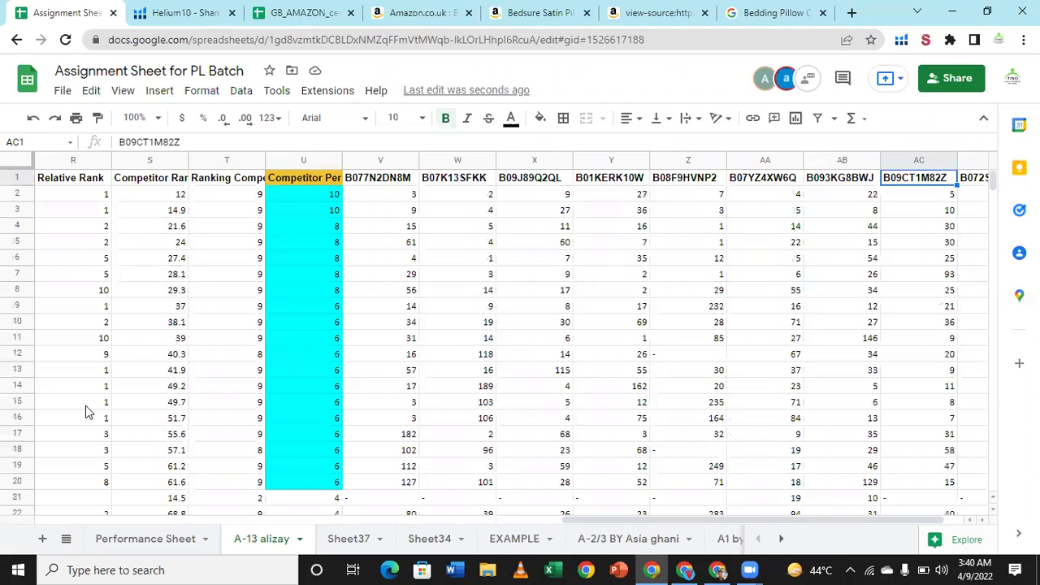
pyautogui.press('Left')
pyautogui.hotkey('ctrl', 'Left')
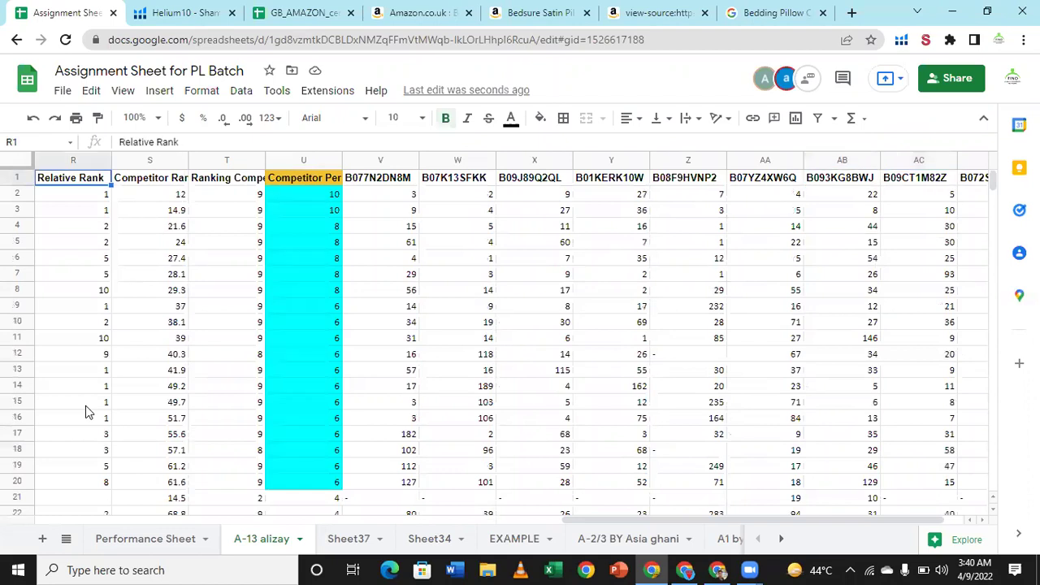
pyautogui.press('Down')
pyautogui.press('Down')
pyautogui.press('Down')
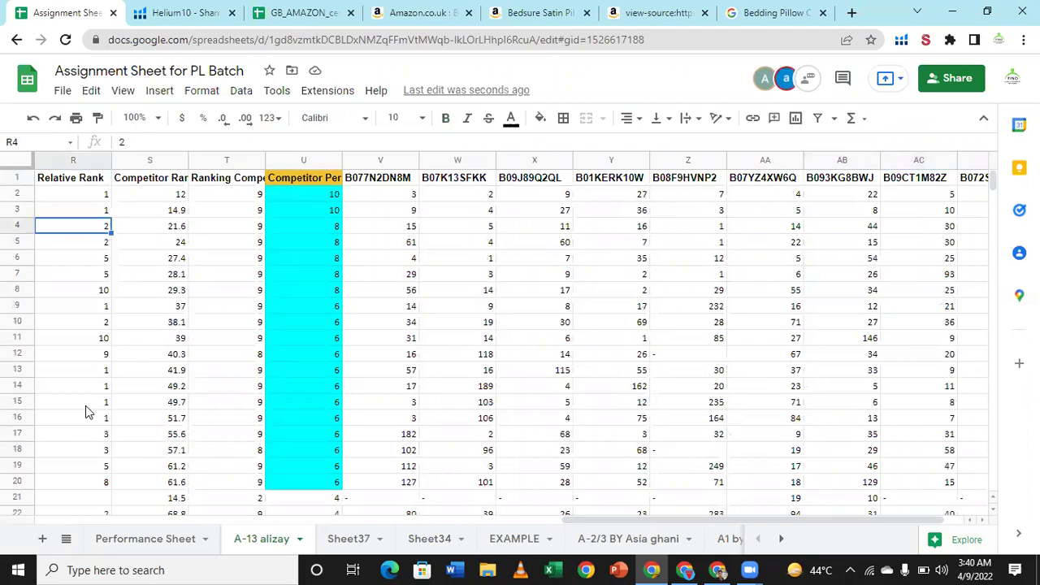
pyautogui.press('Down')
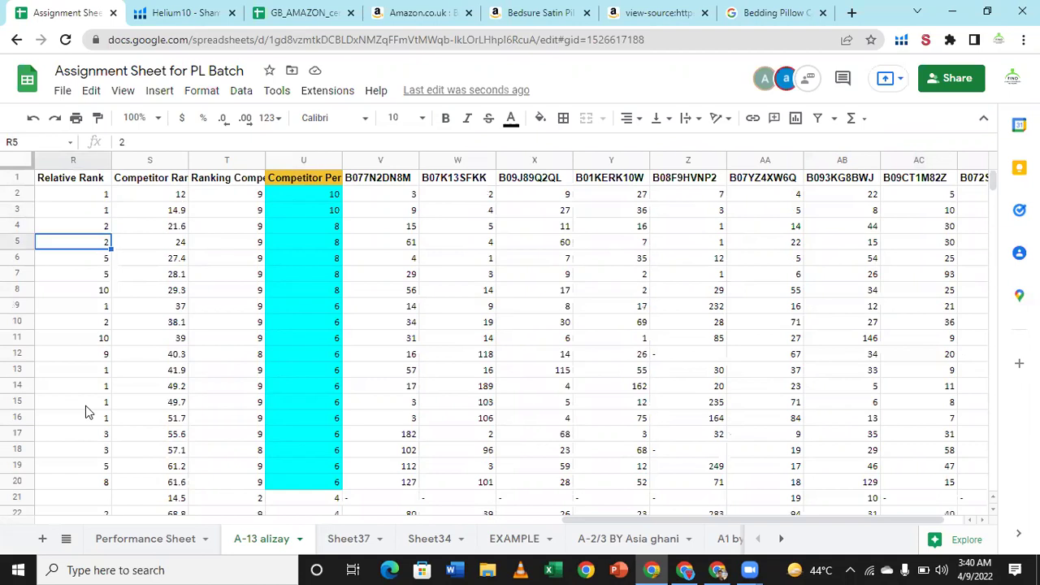
pyautogui.press('Right')
pyautogui.press('Right')
pyautogui.press('Right')
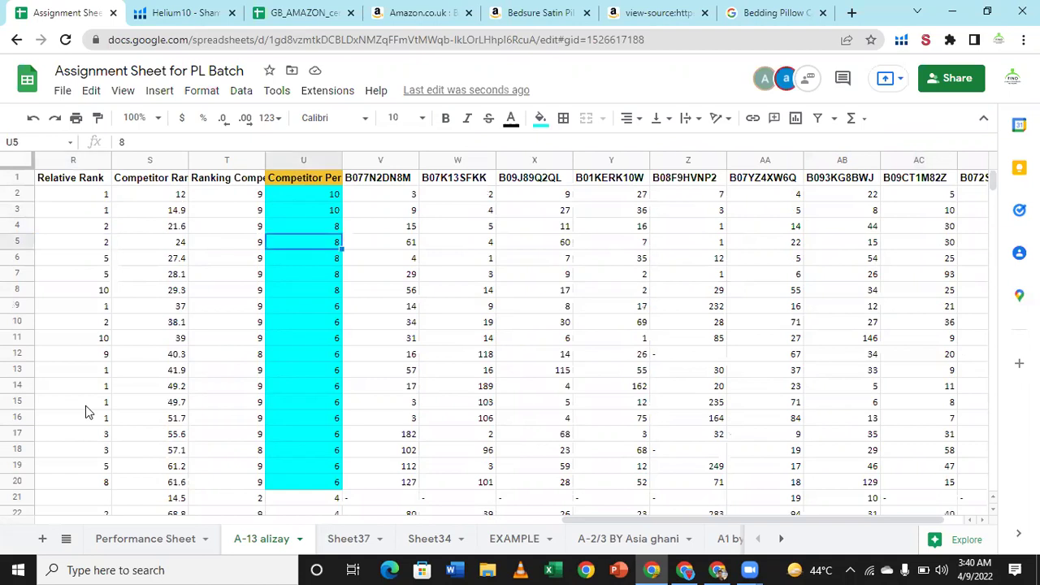
pyautogui.press('Up')
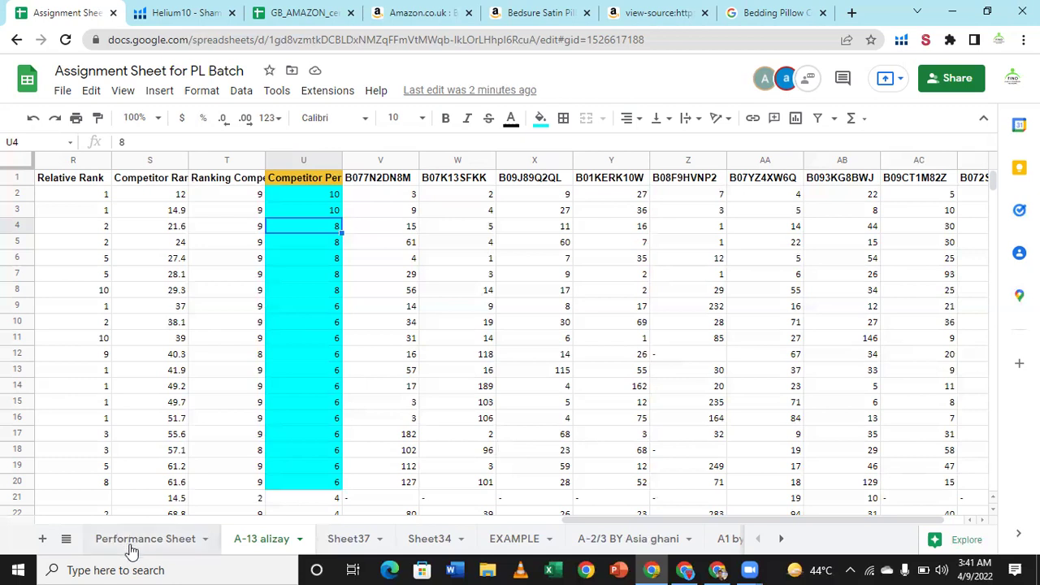
# - Mark assignment A-13 as Submitted for the students in rows 12 and 10 of the Performance Sheet
pyautogui.click(155, 538)
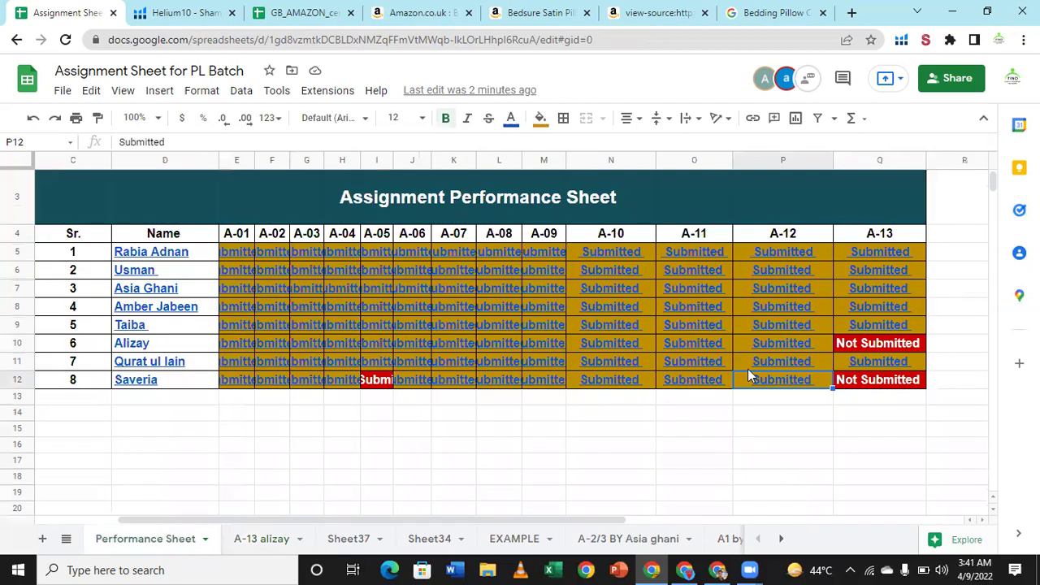
pyautogui.moveTo(847, 379)
pyautogui.click(886, 384)
pyautogui.write('Submitted')
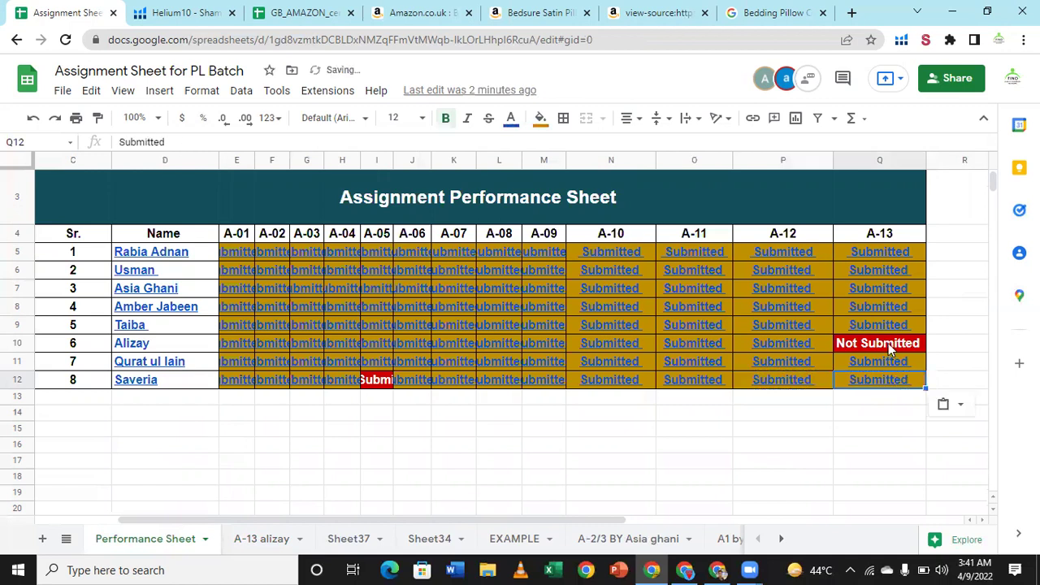
pyautogui.click(888, 343)
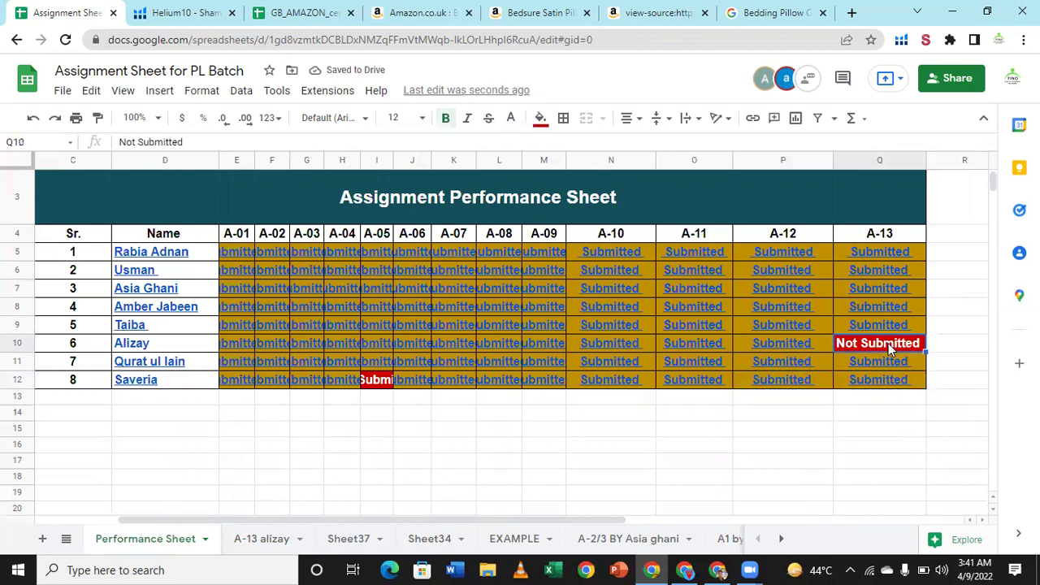
pyautogui.write('Submitted')
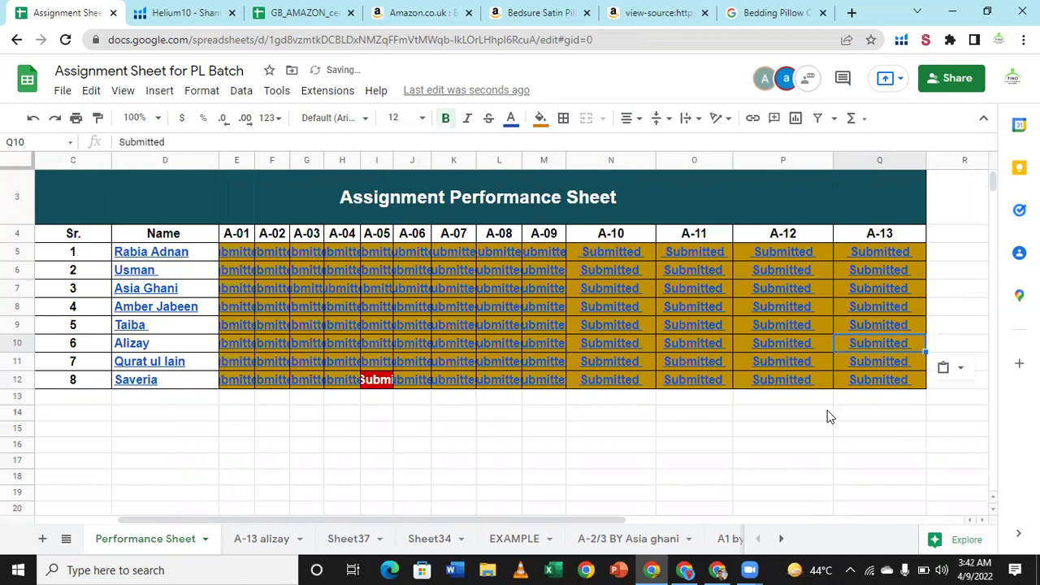
# - Switch to the GB_AMAZON_cerebro_B075D87KJL_ spreadsheet and look over its keyword phrases
pyautogui.click(829, 416)
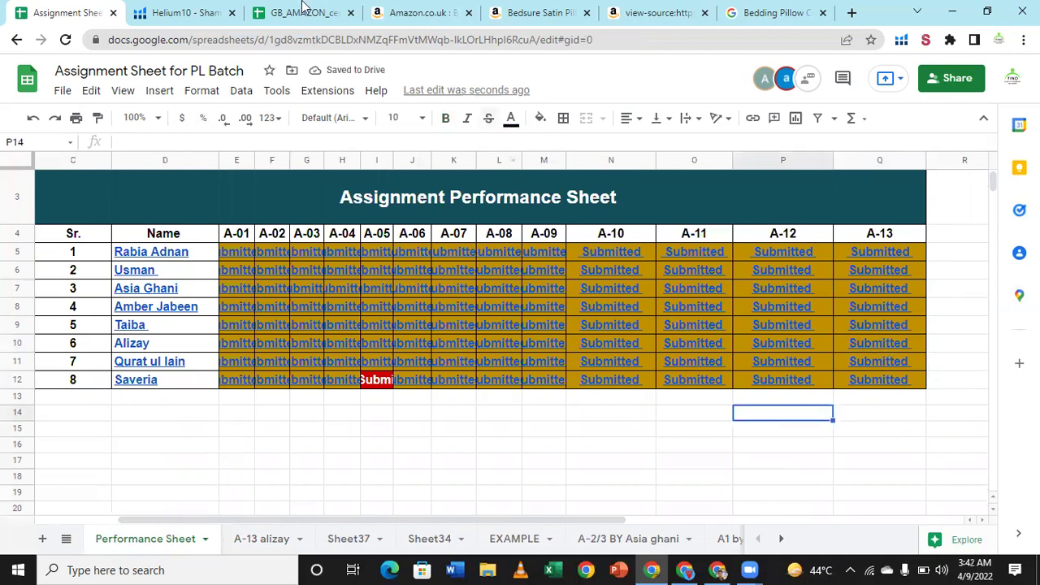
pyautogui.click(302, 10)
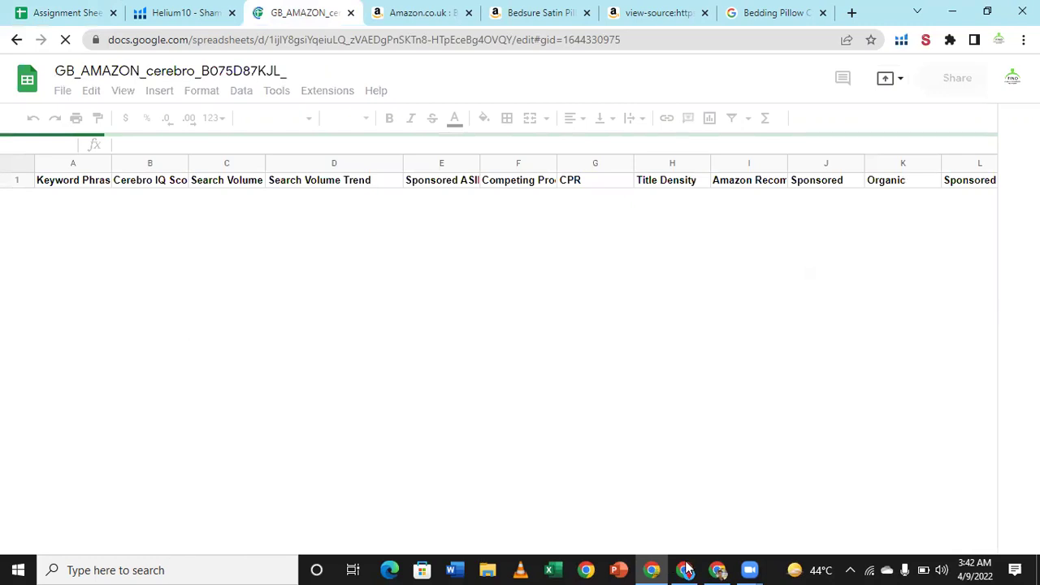
pyautogui.moveTo(722, 570)
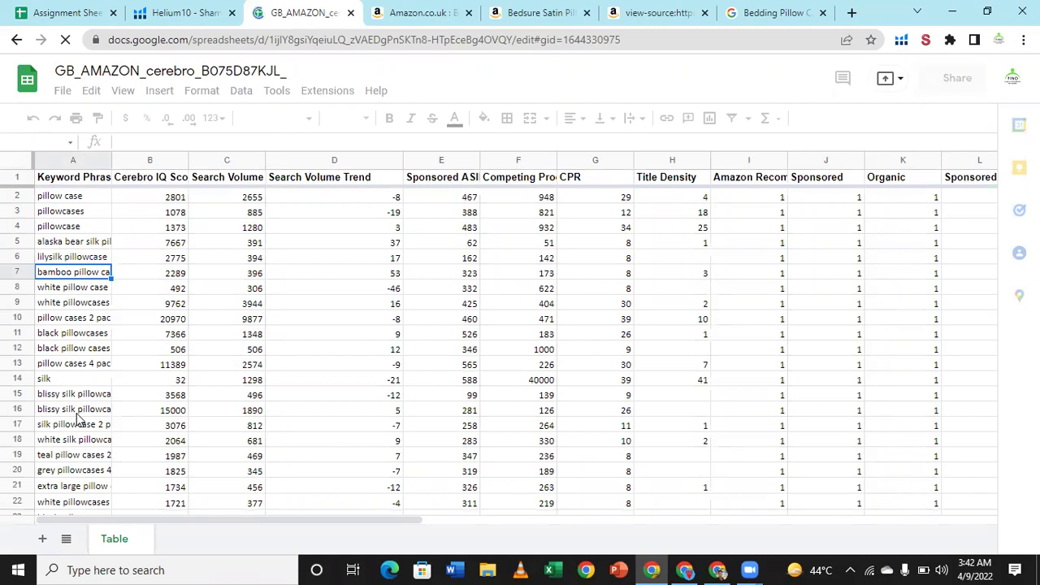
pyautogui.scroll(-3, 79, 418)
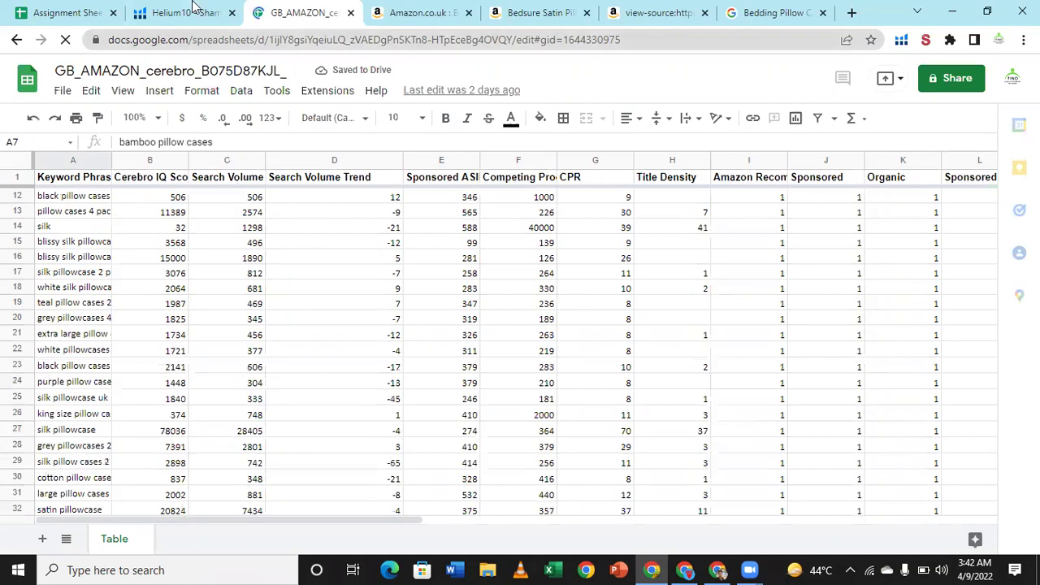
# - Open Helium10's Frankenstein keyword processor in a new browser tab from the dashboard and look over its page
pyautogui.click(193, 10)
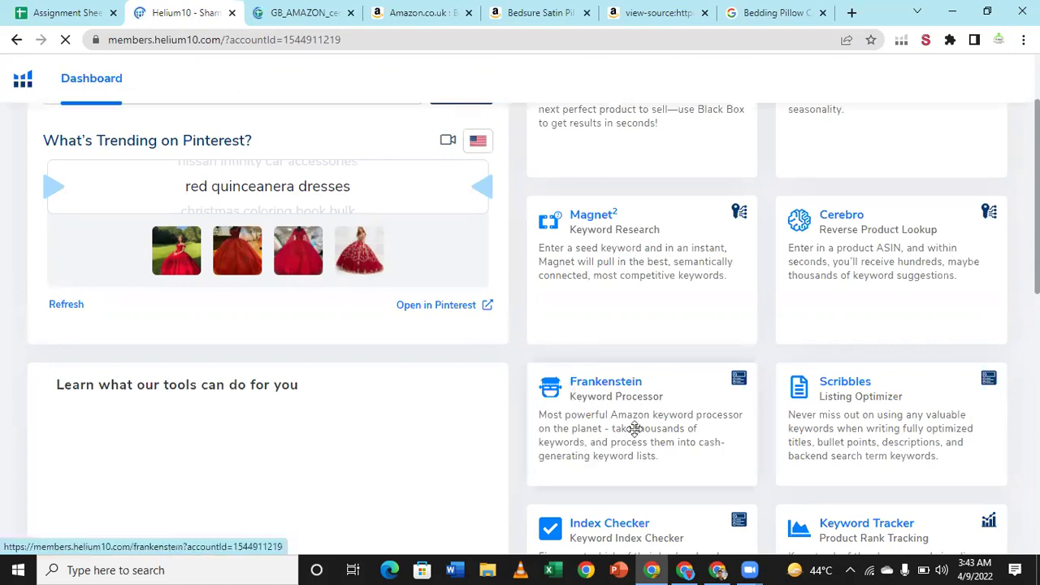
pyautogui.click(635, 430)
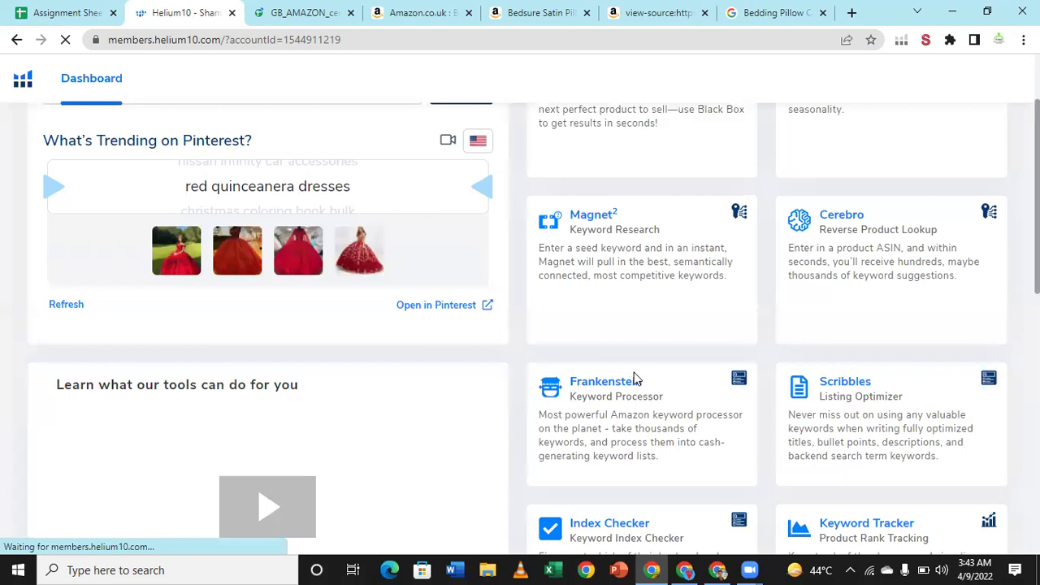
pyautogui.scroll(-1, 608, 366)
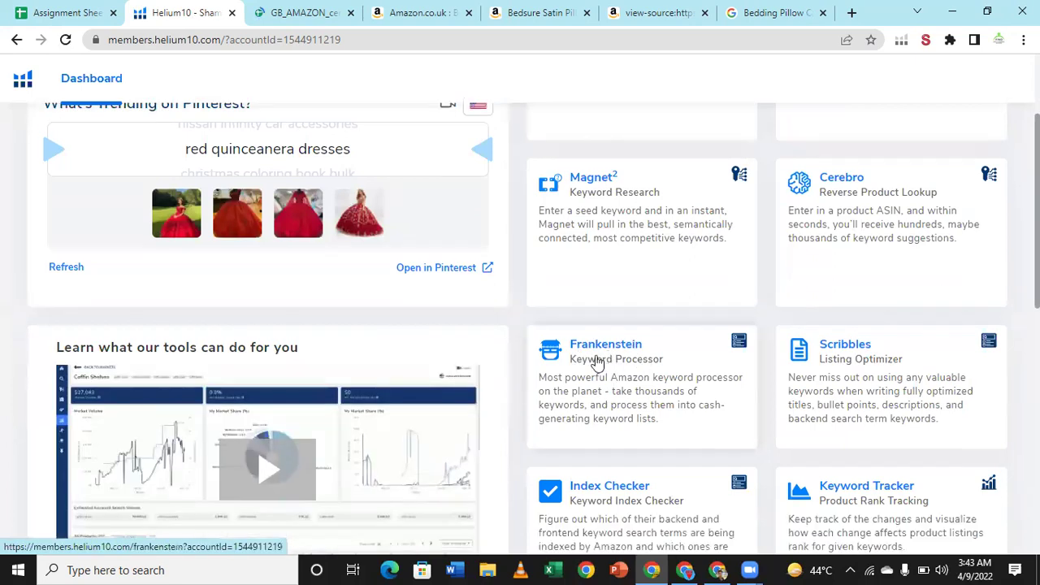
pyautogui.middleClick(634, 368)
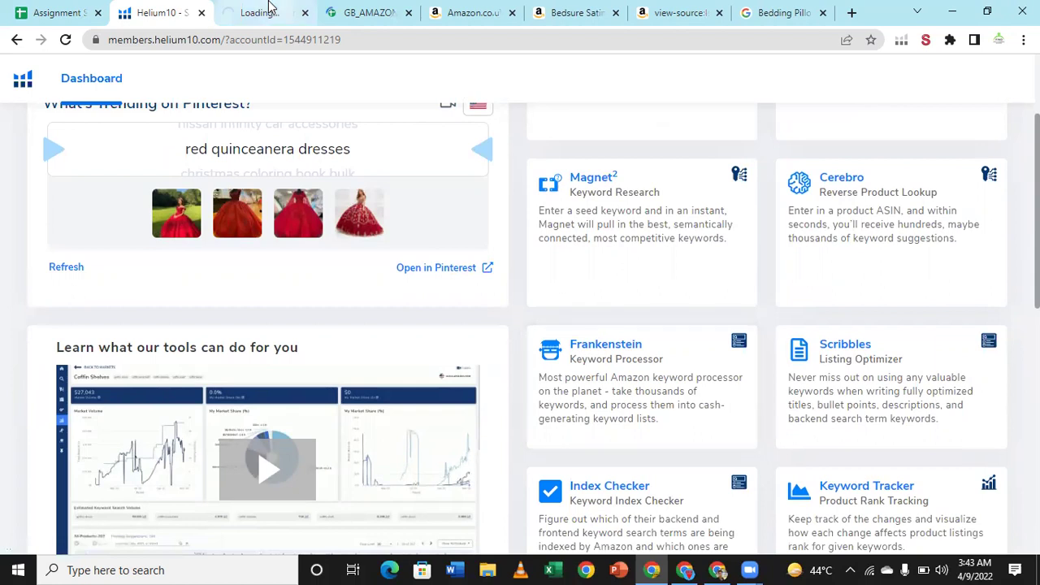
pyautogui.click(271, 7)
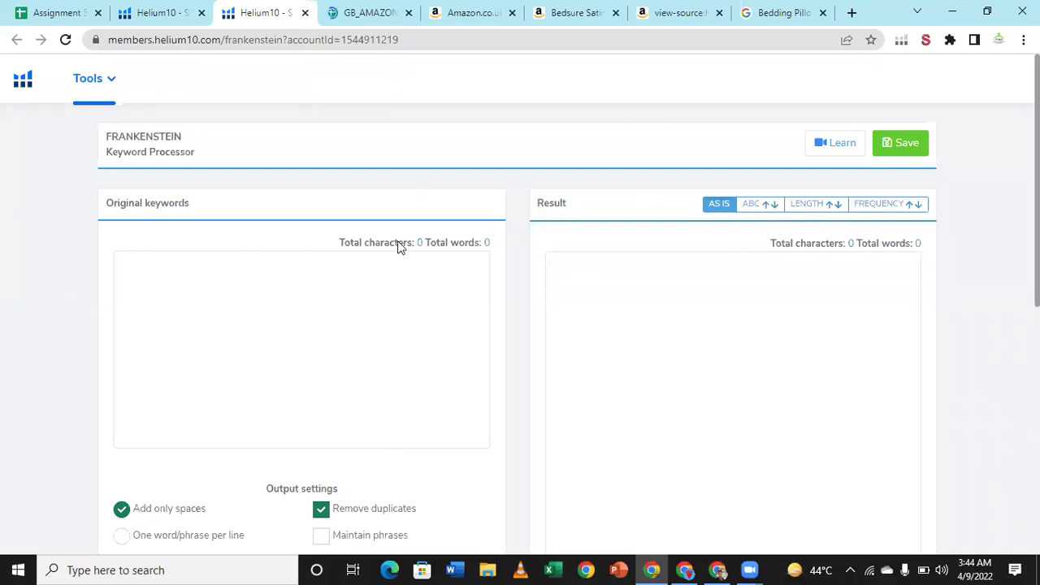
pyautogui.scroll(-3, 398, 246)
pyautogui.scroll(3, 399, 242)
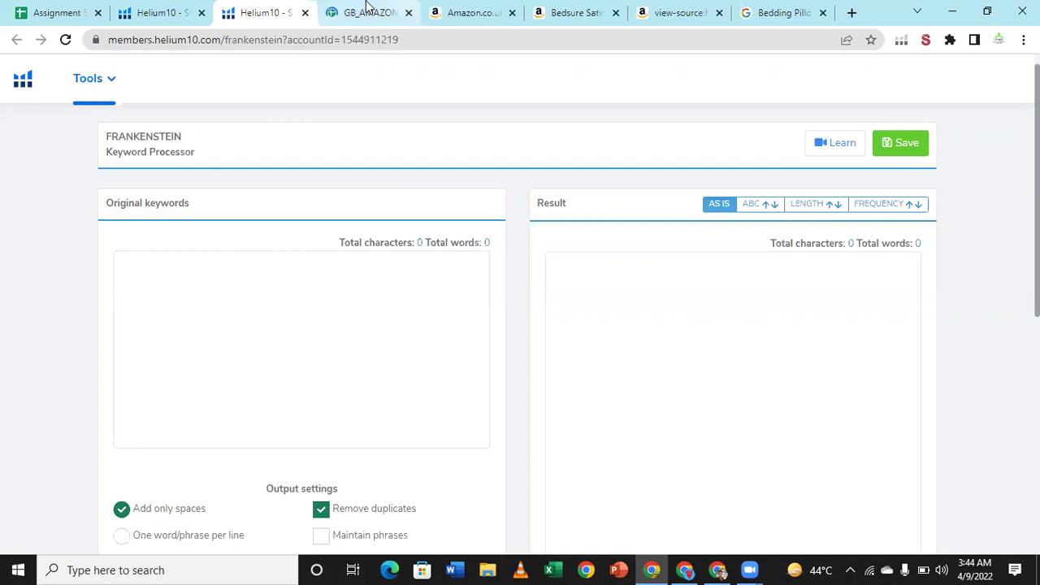
# - Copy the keyword phrases in A2:A131 of the GB_AMAZON_cerebro_B075D87KJL_ spreadsheet, leaving out the column header
pyautogui.click(367, 10)
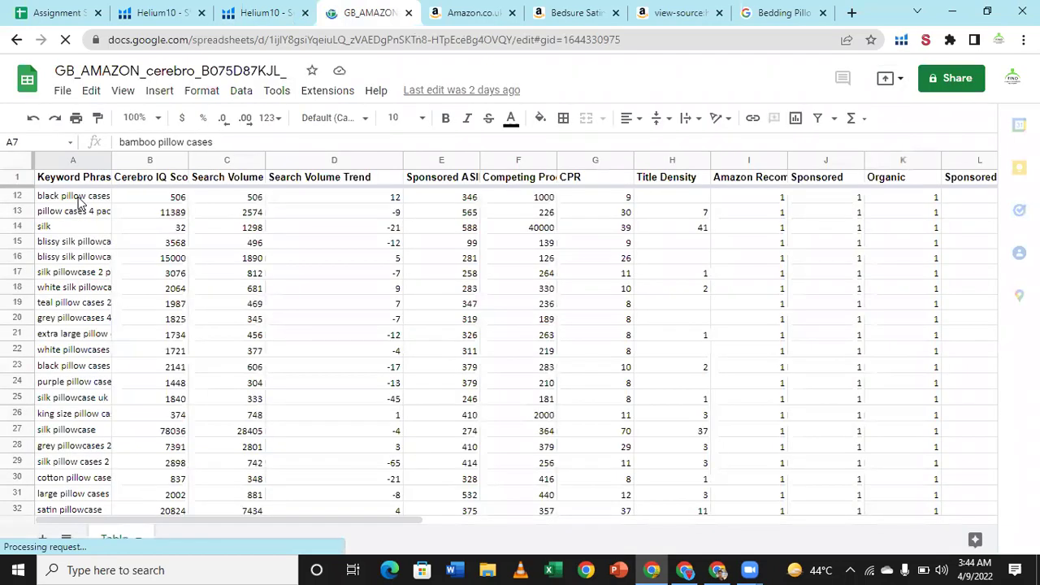
pyautogui.click(79, 203)
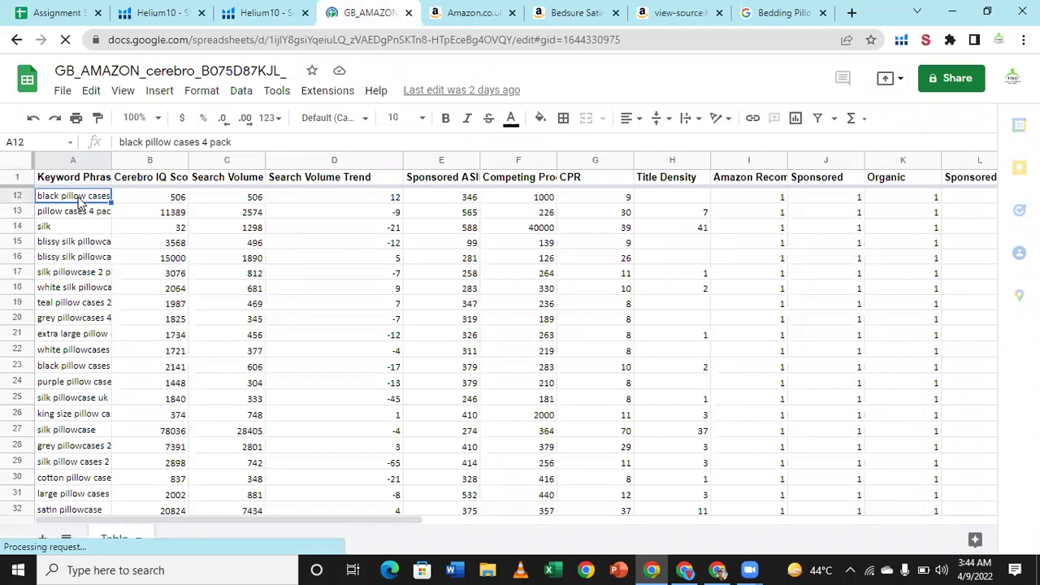
pyautogui.press('Up')
pyautogui.hotkey('ctrl', 'Up')
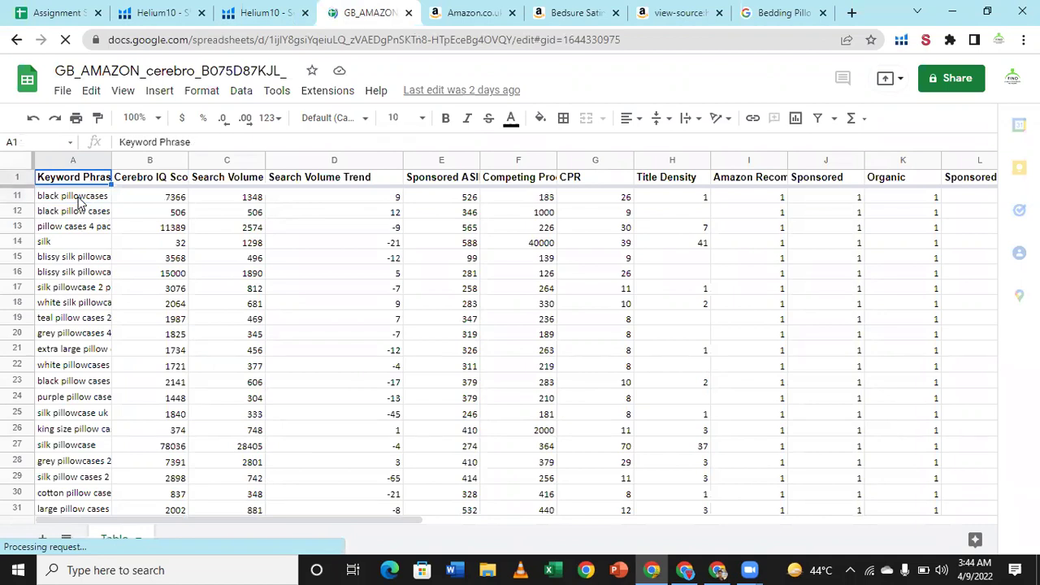
pyautogui.press('Down')
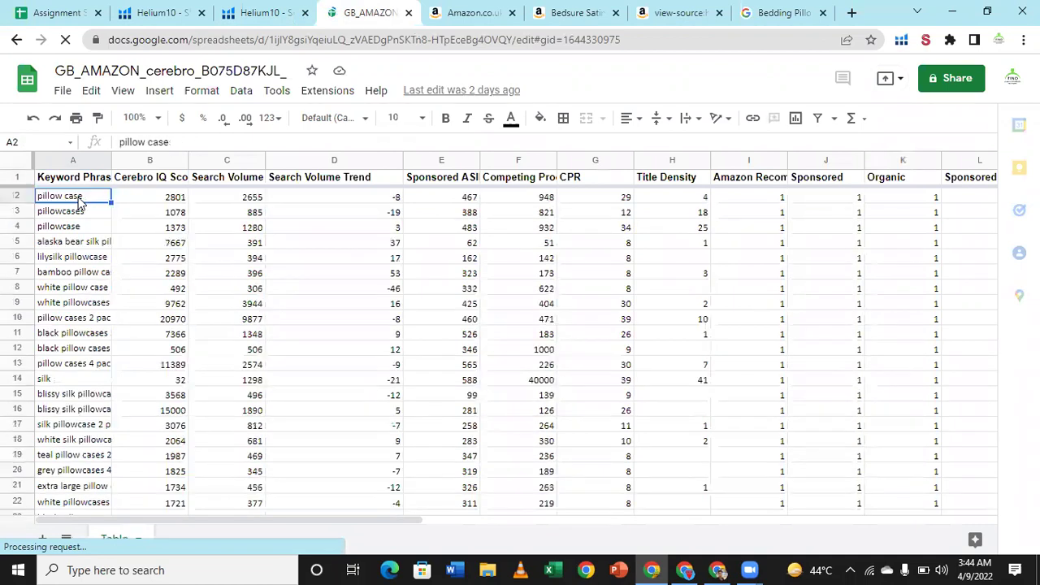
pyautogui.hotkey('shift', 'Down')
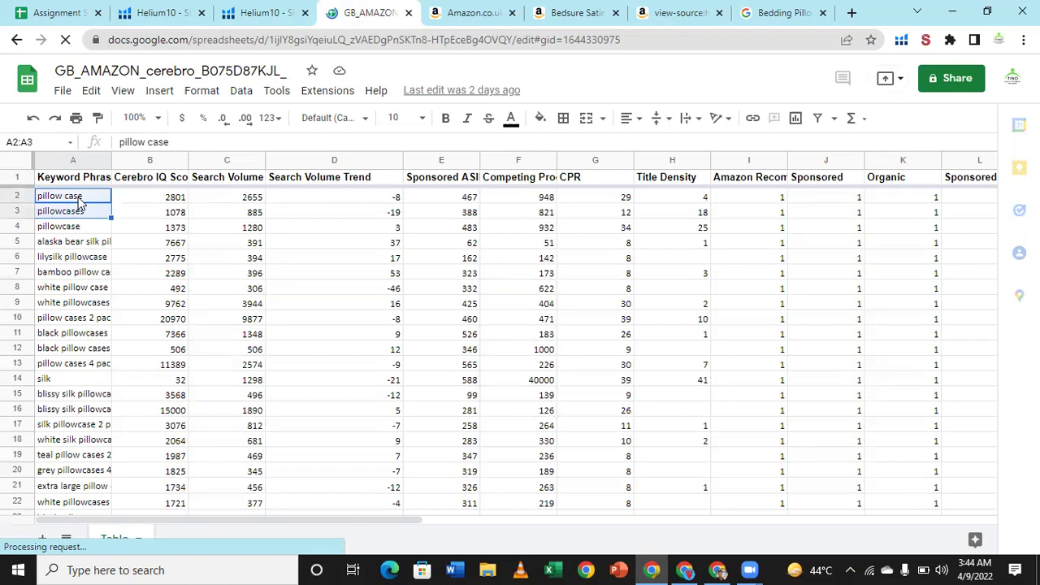
pyautogui.hotkey('shift', 'Down')
pyautogui.hotkey('shift', 'Down')
pyautogui.hotkey('shift', 'Down')
pyautogui.hotkey('shift', 'Down')
pyautogui.hotkey('shift', 'Down')
pyautogui.hotkey('shift', 'Down')
pyautogui.hotkey('shift', 'Down')
pyautogui.hotkey('shift', 'Down')
pyautogui.hotkey('shift', 'Down')
pyautogui.hotkey('shift', 'Down')
pyautogui.hotkey('shift', 'Down')
pyautogui.hotkey('shift', 'Down')
pyautogui.hotkey('shift', 'Down')
pyautogui.hotkey('shift', 'Down')
pyautogui.hotkey('shift', 'Down')
pyautogui.hotkey('shift', 'Down')
pyautogui.hotkey('shift', 'Down')
pyautogui.hotkey('shift', 'Down')
pyautogui.hotkey('shift', 'Down')
pyautogui.hotkey('shift', 'Down')
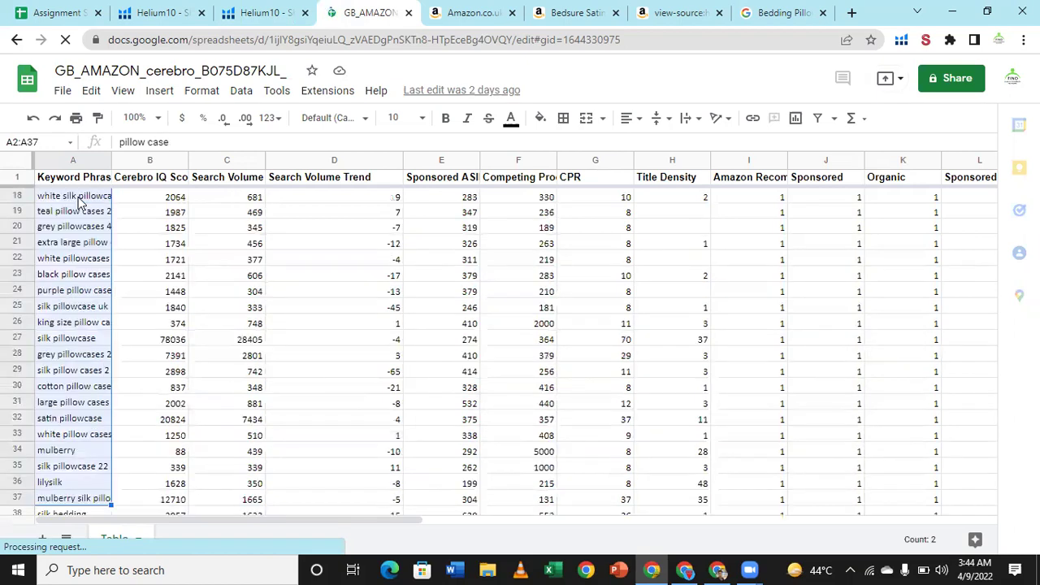
pyautogui.hotkey('shift', 'Down')
pyautogui.hotkey('shift', 'Down')
pyautogui.hotkey('shift', 'Down')
pyautogui.hotkey('shift', 'Down')
pyautogui.hotkey('shift', 'Down')
pyautogui.hotkey('shift', 'Down')
pyautogui.hotkey('shift', 'Down')
pyautogui.hotkey('shift', 'Down')
pyautogui.hotkey('shift', 'Down')
pyautogui.hotkey('shift', 'Down')
pyautogui.hotkey('shift', 'Down')
pyautogui.hotkey('shift', 'Down')
pyautogui.hotkey('shift', 'Down')
pyautogui.hotkey('shift', 'Down')
pyautogui.hotkey('shift', 'Down')
pyautogui.hotkey('shift', 'Down')
pyautogui.hotkey('shift', 'Down')
pyautogui.hotkey('shift', 'Down')
pyautogui.hotkey('shift', 'Down')
pyautogui.hotkey('shift', 'Down')
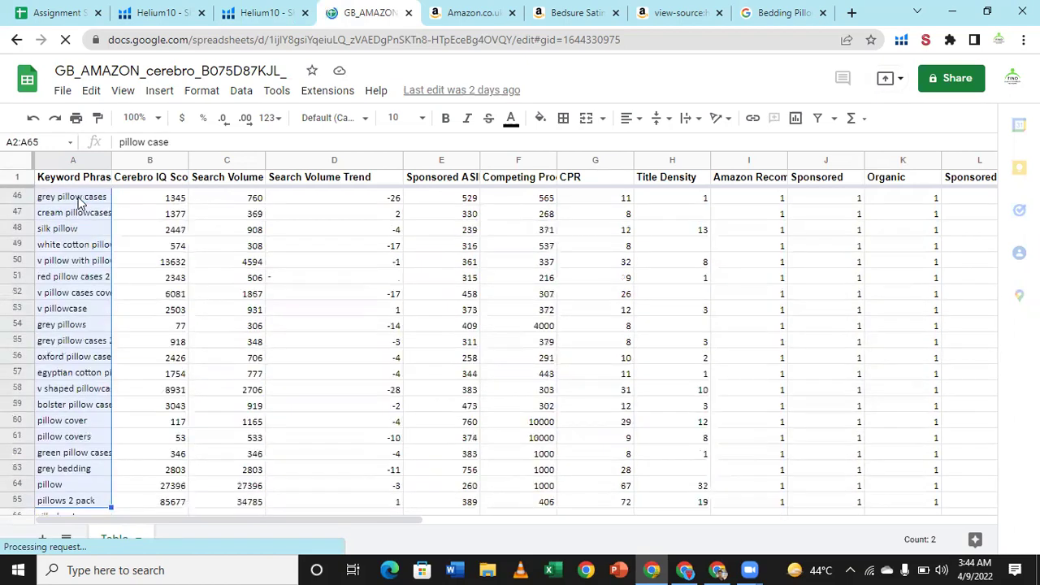
pyautogui.hotkey('shift', 'Down')
pyautogui.hotkey('shift', 'Down')
pyautogui.hotkey('shift', 'Down')
pyautogui.hotkey('shift', 'Down')
pyautogui.hotkey('shift', 'Down')
pyautogui.hotkey('shift', 'Down')
pyautogui.hotkey('shift', 'Down')
pyautogui.hotkey('shift', 'Down')
pyautogui.hotkey('shift', 'Down')
pyautogui.hotkey('shift', 'Down')
pyautogui.hotkey('shift', 'Down')
pyautogui.hotkey('shift', 'Down')
pyautogui.hotkey('shift', 'Down')
pyautogui.hotkey('shift', 'Down')
pyautogui.hotkey('shift', 'Down')
pyautogui.hotkey('shift', 'Down')
pyautogui.hotkey('shift', 'Down')
pyautogui.hotkey('shift', 'Down')
pyautogui.hotkey('shift', 'Down')
pyautogui.hotkey('shift', 'Down')
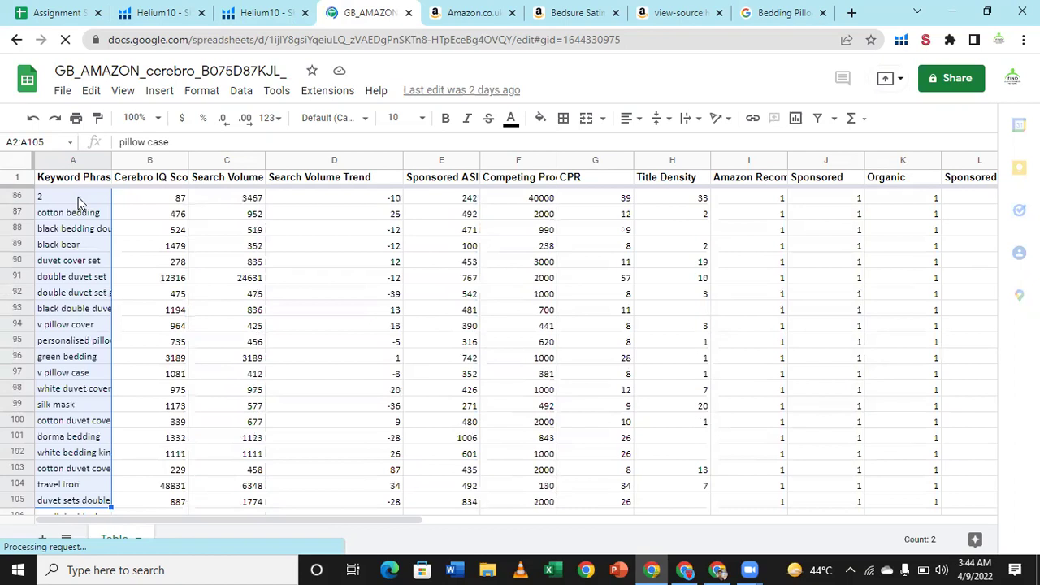
pyautogui.hotkey('shift', 'Down')
pyautogui.hotkey('shift', 'Down')
pyautogui.hotkey('shift', 'Down')
pyautogui.hotkey('shift', 'Down')
pyautogui.hotkey('shift', 'Down')
pyautogui.hotkey('shift', 'Down')
pyautogui.hotkey('shift', 'Down')
pyautogui.hotkey('shift', 'Down')
pyautogui.hotkey('shift', 'Down')
pyautogui.hotkey('shift', 'Down')
pyautogui.hotkey('shift', 'Down')
pyautogui.hotkey('shift', 'Down')
pyautogui.hotkey('shift', 'Down')
pyautogui.hotkey('shift', 'Down')
pyautogui.hotkey('shift', 'Down')
pyautogui.hotkey('shift', 'Down')
pyautogui.hotkey('shift', 'Down')
pyautogui.hotkey('shift', 'Down')
pyautogui.hotkey('shift', 'Down')
pyautogui.hotkey('shift', 'Down')
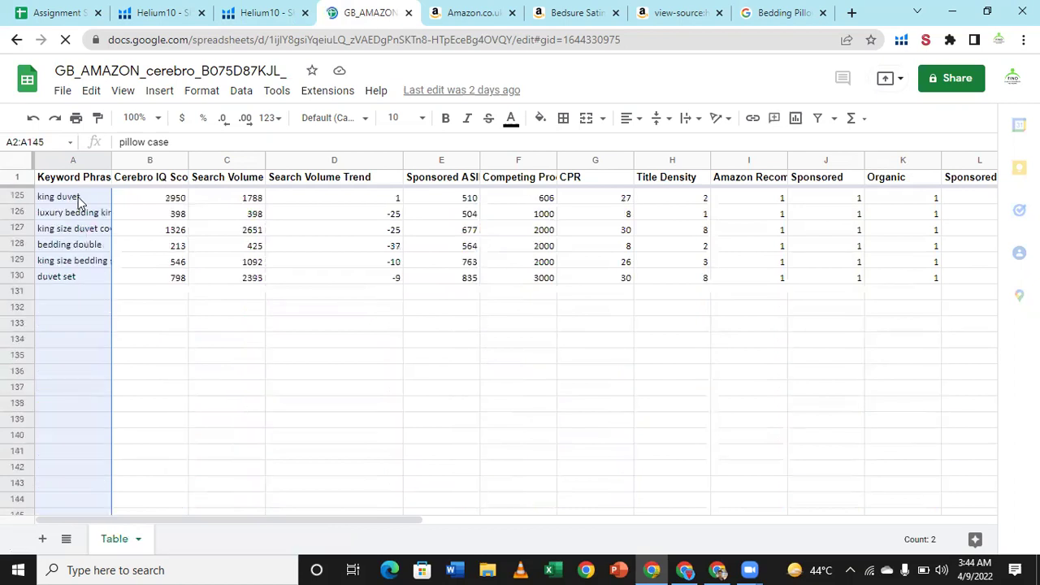
pyautogui.hotkey('shift', 'Up')
pyautogui.hotkey('shift', 'Up')
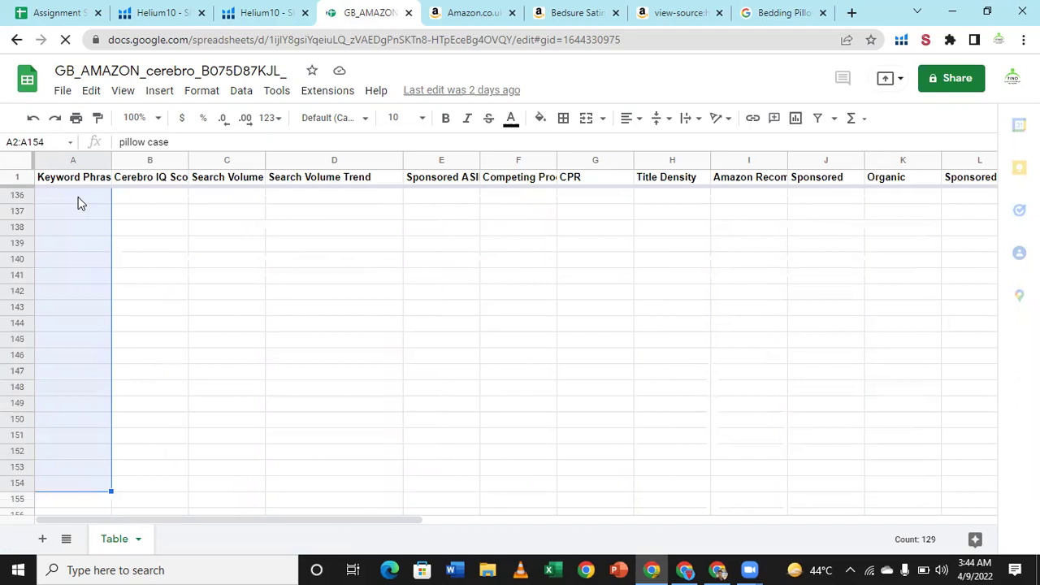
pyautogui.hotkey('shift', 'Up')
pyautogui.hotkey('shift', 'Up')
pyautogui.hotkey('shift', 'Up')
pyautogui.hotkey('shift', 'Up')
pyautogui.hotkey('shift', 'Up')
pyautogui.hotkey('shift', 'Up')
pyautogui.hotkey('shift', 'Up')
pyautogui.hotkey('shift', 'Up')
pyautogui.hotkey('shift', 'Up')
pyautogui.hotkey('shift', 'Up')
pyautogui.hotkey('shift', 'Up')
pyautogui.hotkey('shift', 'Up')
pyautogui.hotkey('shift', 'Up')
pyautogui.hotkey('shift', 'Up')
pyautogui.hotkey('shift', 'Up')
pyautogui.hotkey('shift', 'Up')
pyautogui.hotkey('shift', 'Up')
pyautogui.hotkey('shift', 'Up')
pyautogui.hotkey('shift', 'Up')
pyautogui.hotkey('shift', 'Up')
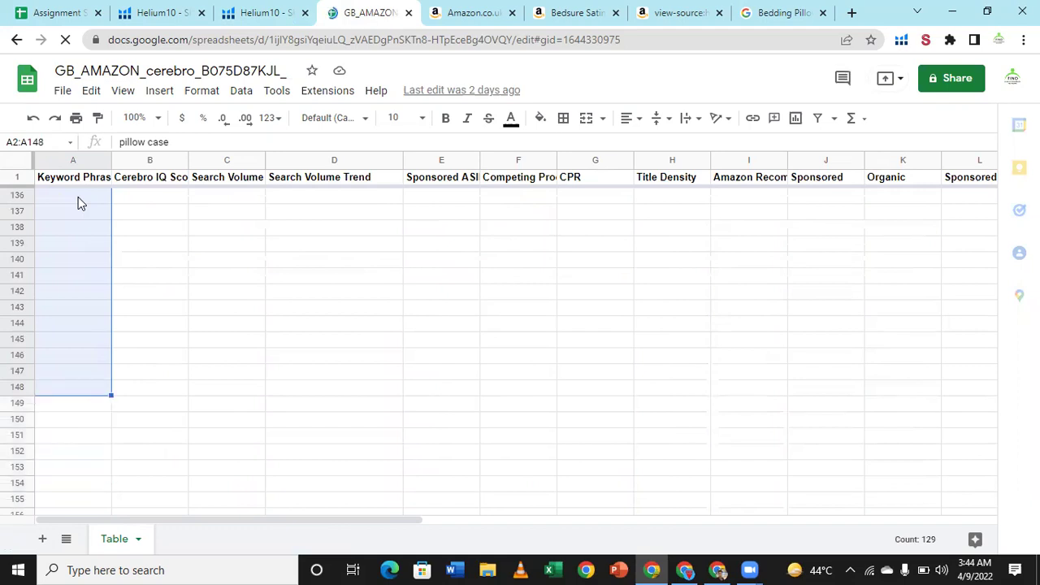
pyautogui.hotkey('shift', 'Up')
pyautogui.hotkey('shift', 'Up')
pyautogui.hotkey('shift', 'Up')
pyautogui.hotkey('shift', 'Up')
pyautogui.hotkey('shift', 'Up')
pyautogui.hotkey('shift', 'Up')
pyautogui.hotkey('shift', 'Up')
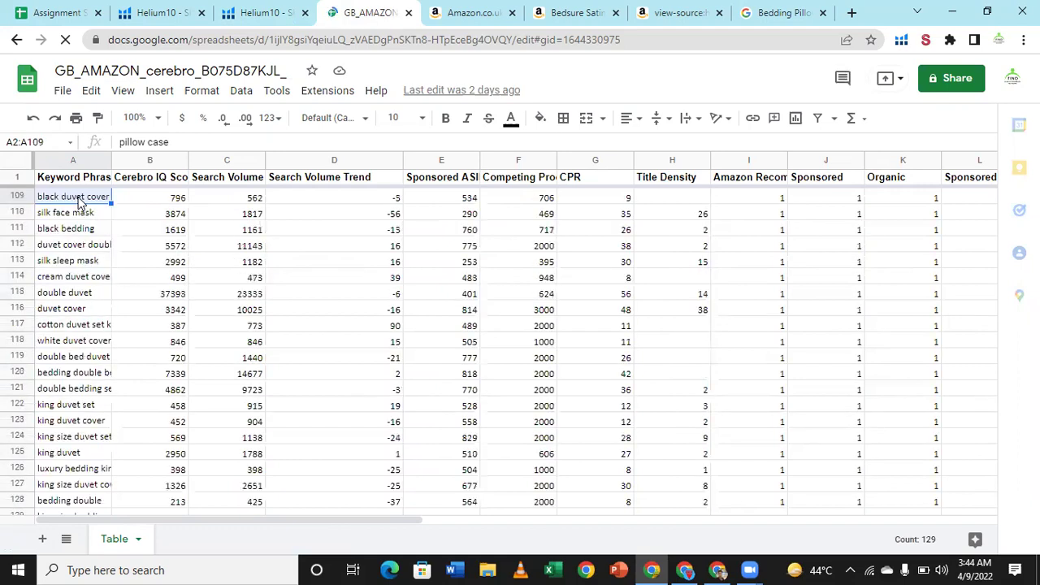
pyautogui.hotkey('shift', 'Down')
pyautogui.hotkey('shift', 'Down')
pyautogui.hotkey('shift', 'Down')
pyautogui.hotkey('shift', 'Down')
pyautogui.hotkey('shift', 'Down')
pyautogui.hotkey('shift', 'Down')
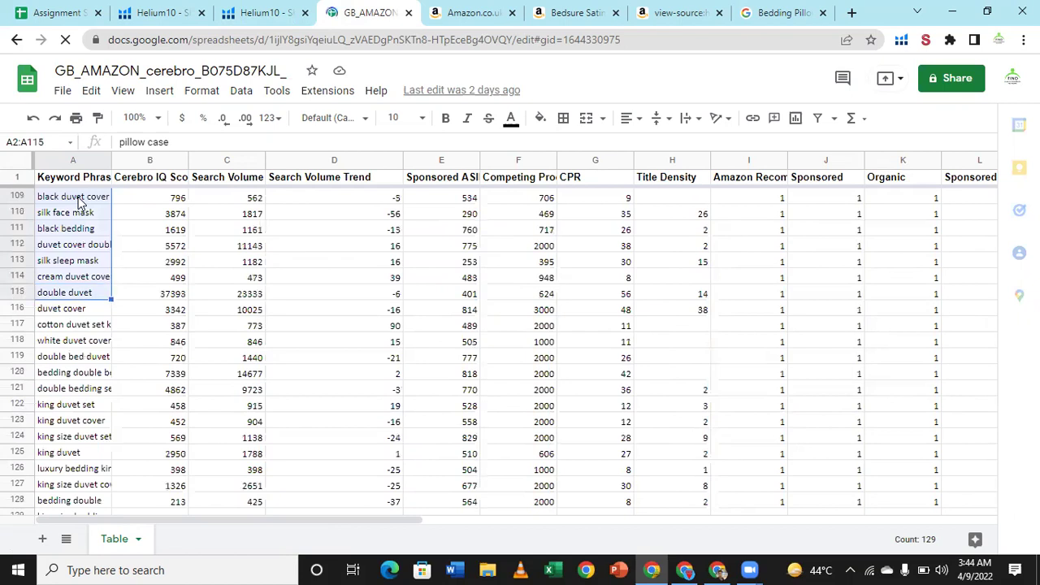
pyautogui.hotkey('shift', 'Down')
pyautogui.hotkey('shift', 'Down')
pyautogui.hotkey('shift', 'Down')
pyautogui.hotkey('shift', 'Down')
pyautogui.hotkey('shift', 'Down')
pyautogui.hotkey('shift', 'Down')
pyautogui.hotkey('shift', 'Down')
pyautogui.hotkey('shift', 'Down')
pyautogui.hotkey('shift', 'Down')
pyautogui.hotkey('shift', 'Down')
pyautogui.hotkey('shift', 'Down')
pyautogui.hotkey('shift', 'Down')
pyautogui.hotkey('shift', 'Down')
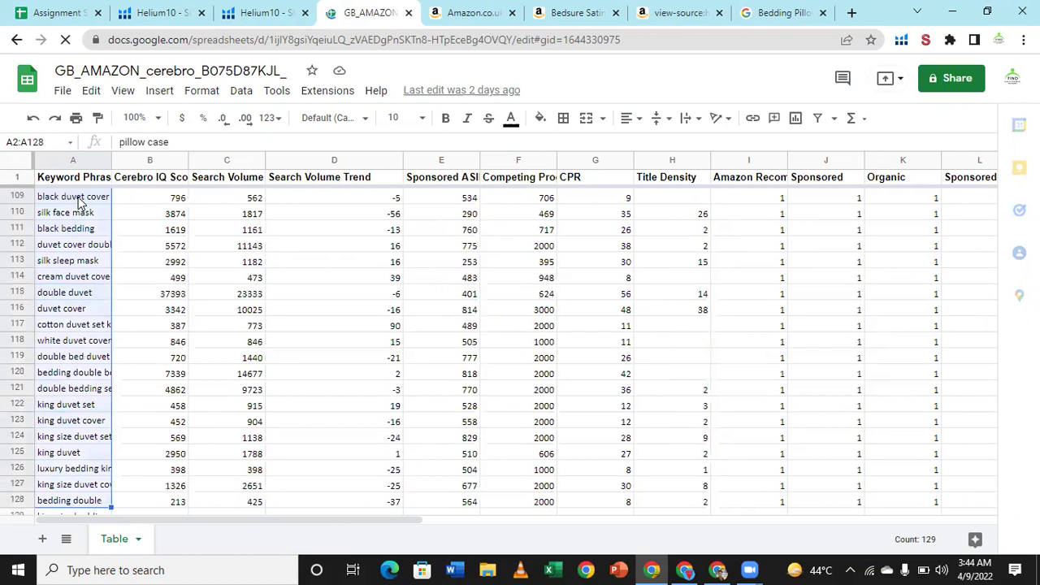
pyautogui.hotkey('shift', 'Down')
pyautogui.hotkey('shift', 'Down')
pyautogui.hotkey('shift', 'Down')
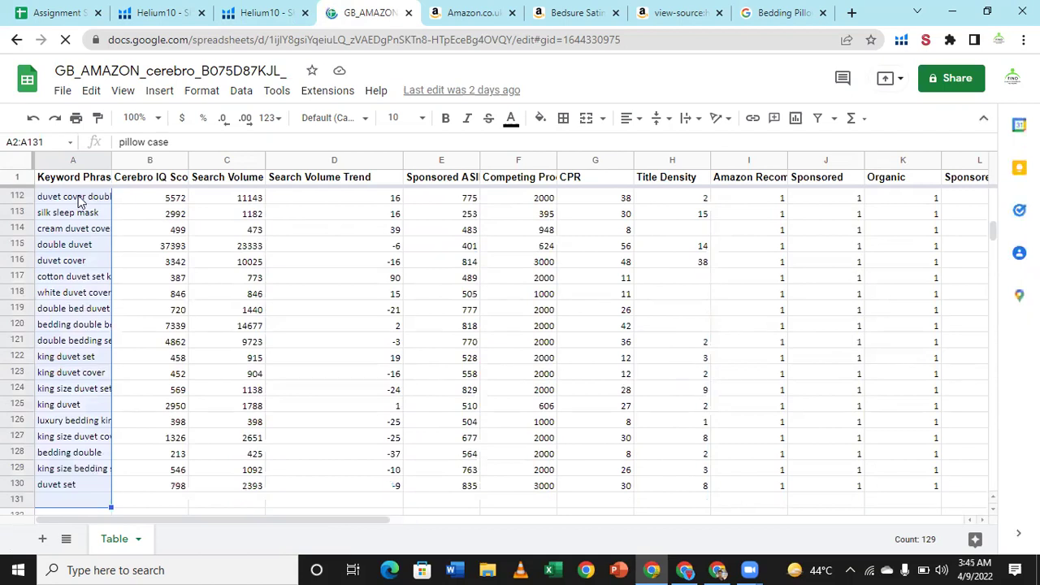
pyautogui.hotkey('ctrl', 'c')
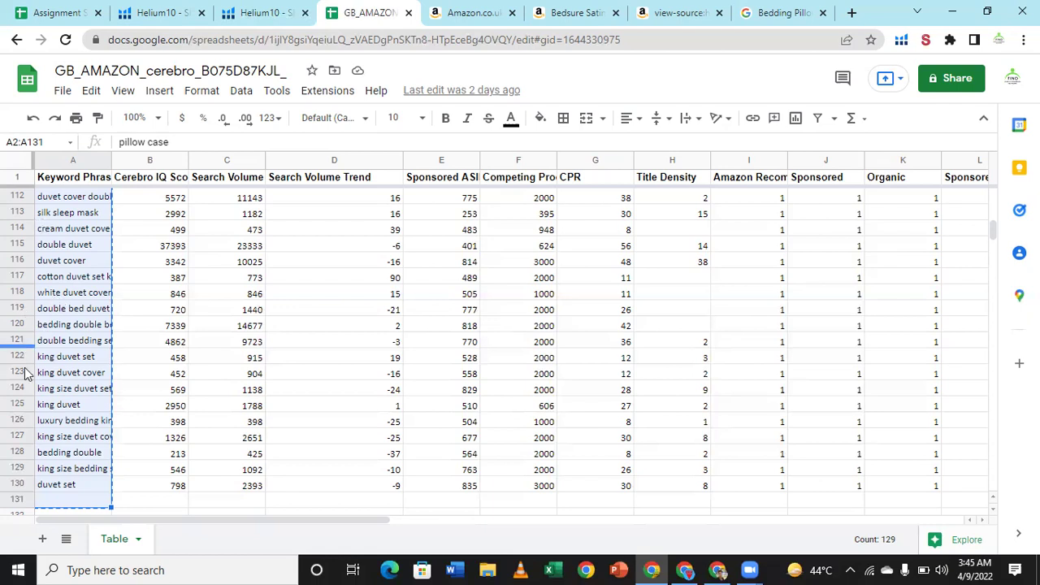
# - Paste the copied keyword phrases into Frankenstein as the original keywords
pyautogui.click(262, 10)
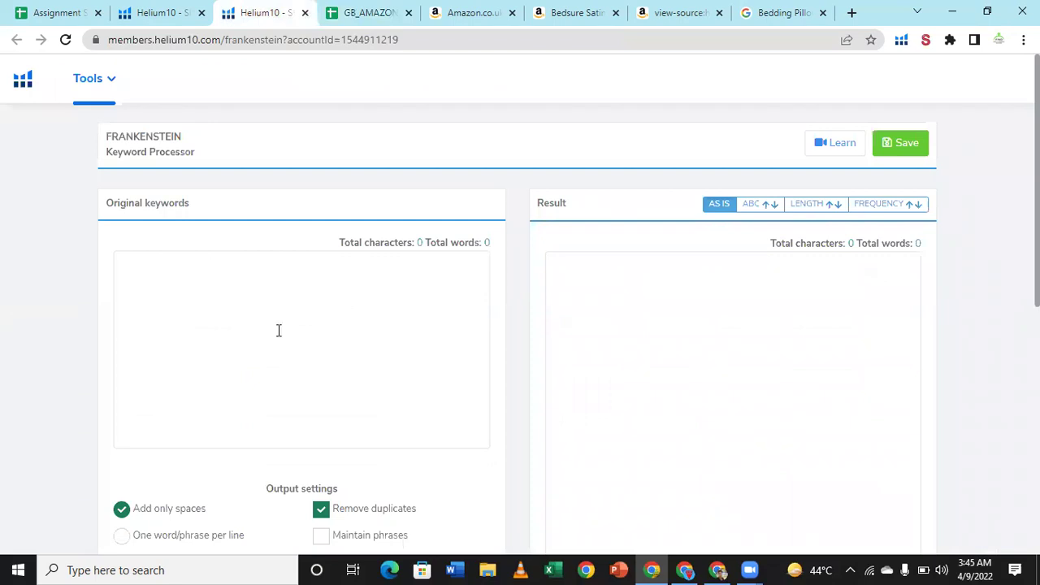
pyautogui.click(216, 321)
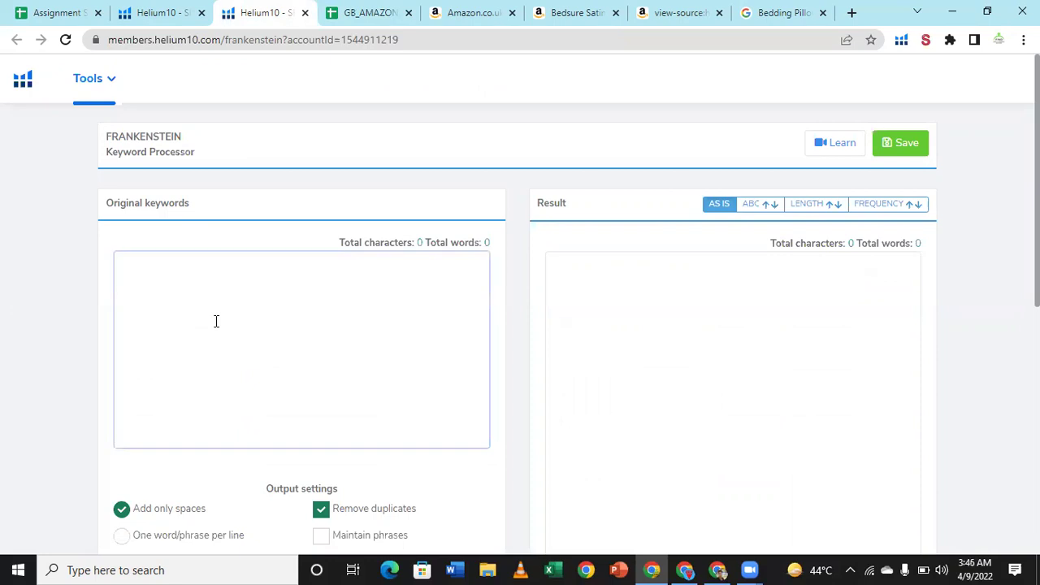
pyautogui.hotkey('ctrl', 'v')
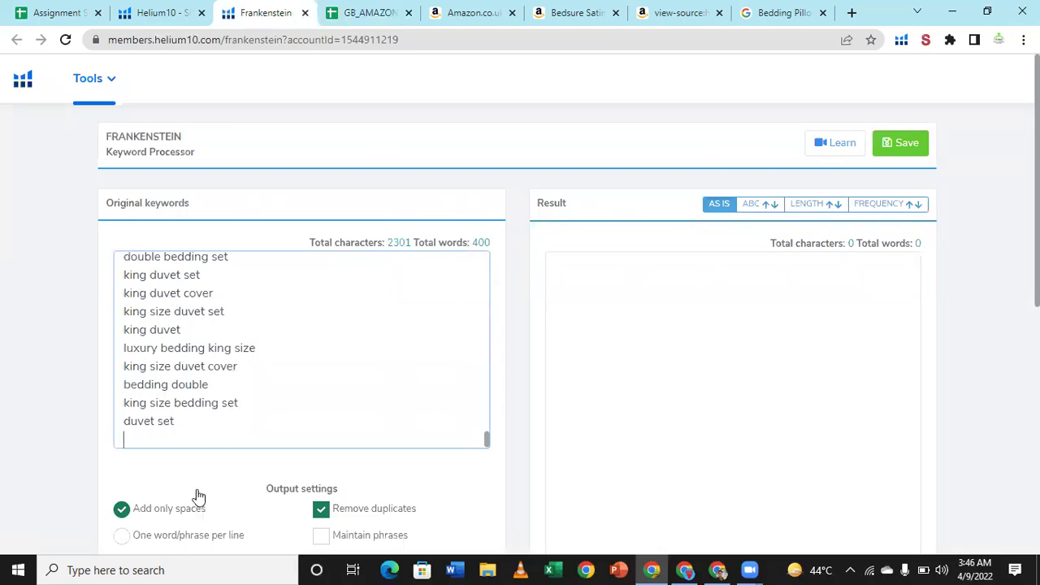
# - Examine the pasted keywords and Frankenstein's output settings, from spacing and duplicate removal through special characters and phrase filters
pyautogui.scroll(-3, 199, 496)
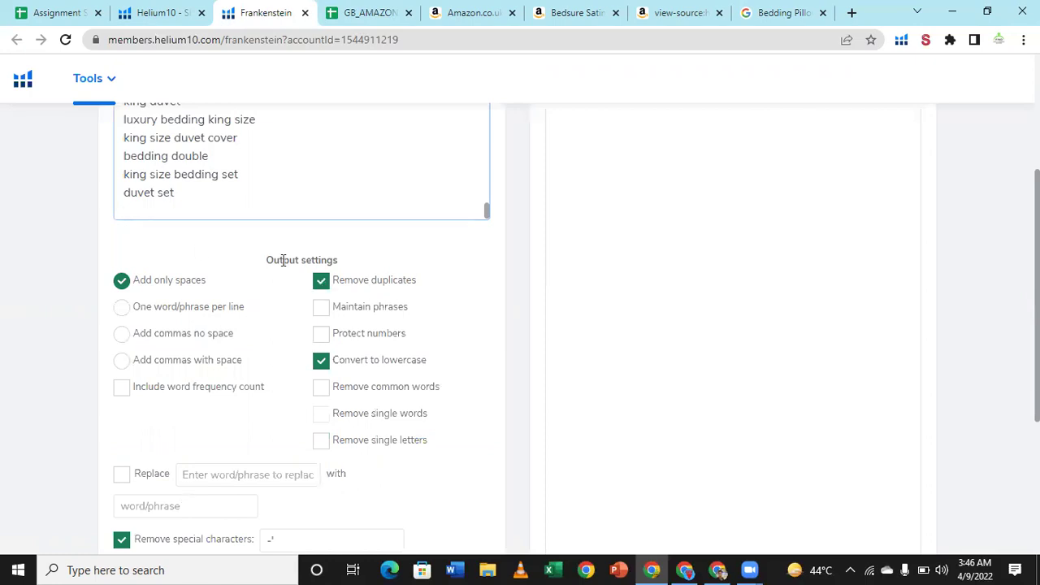
pyautogui.scroll(2, 176, 284)
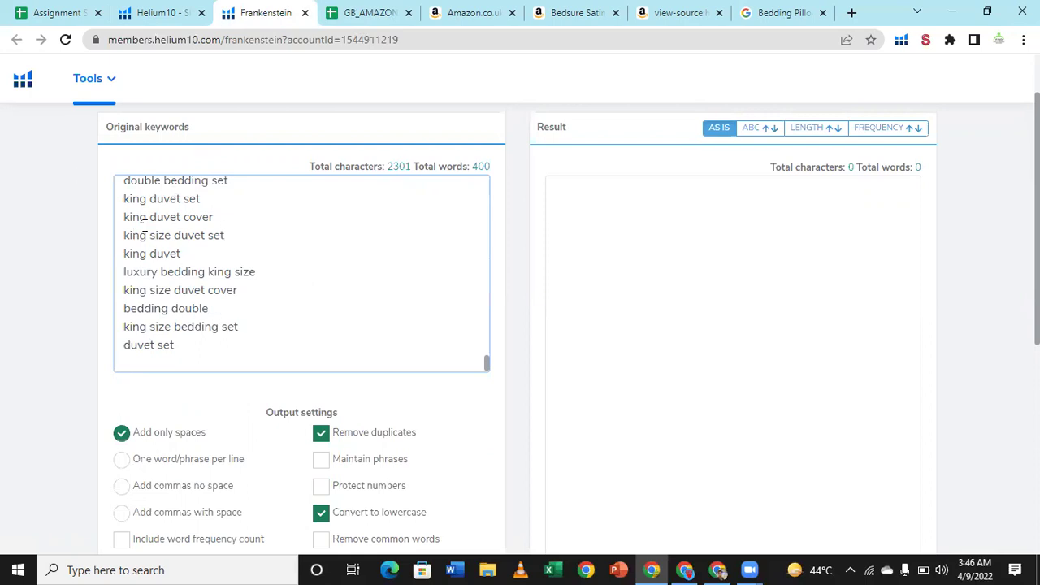
pyautogui.scroll(-1, 207, 277)
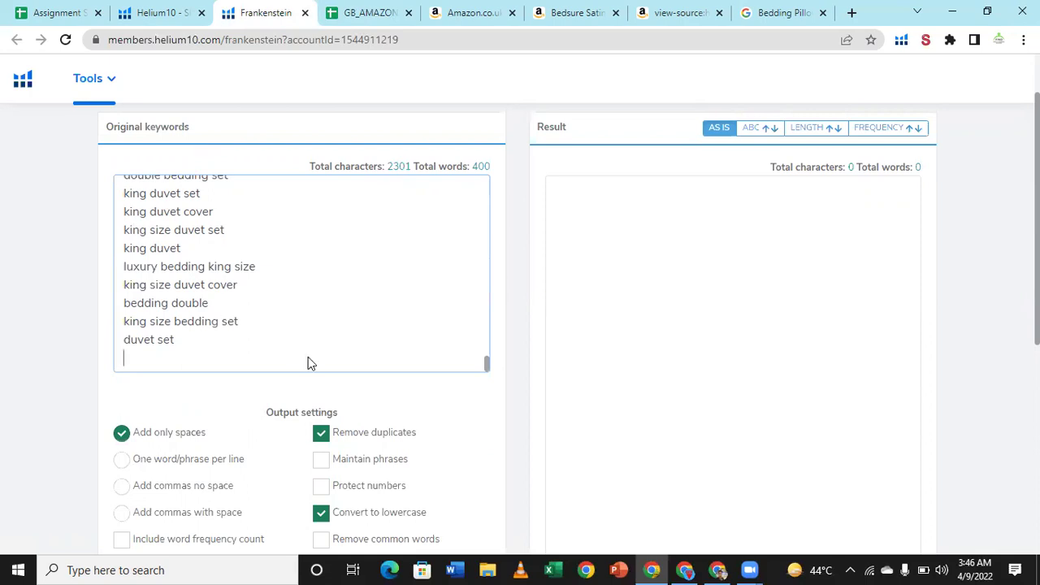
pyautogui.scroll(-2, 309, 355)
pyautogui.scroll(-1, 317, 375)
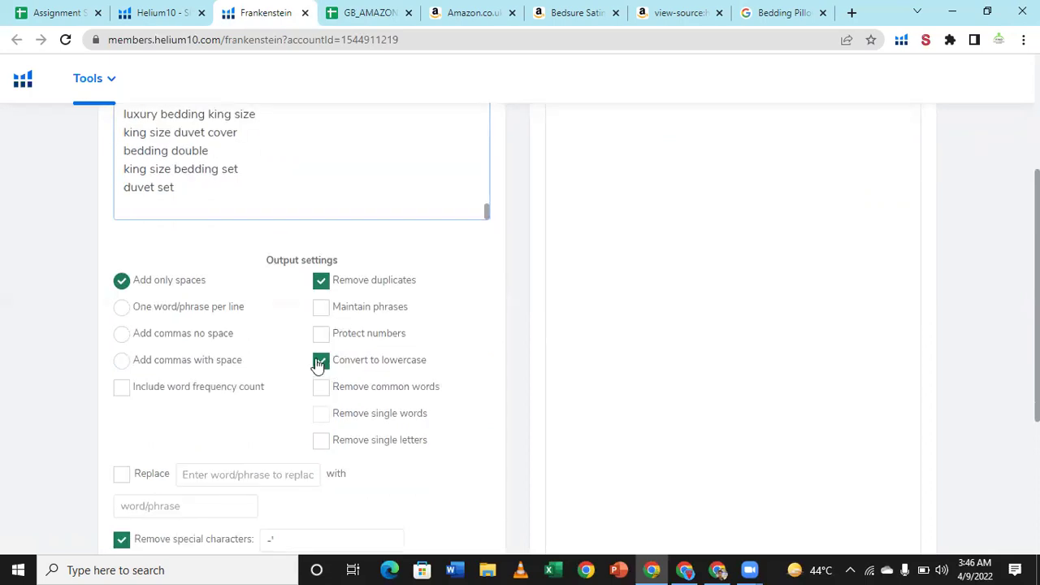
pyautogui.scroll(-2, 316, 244)
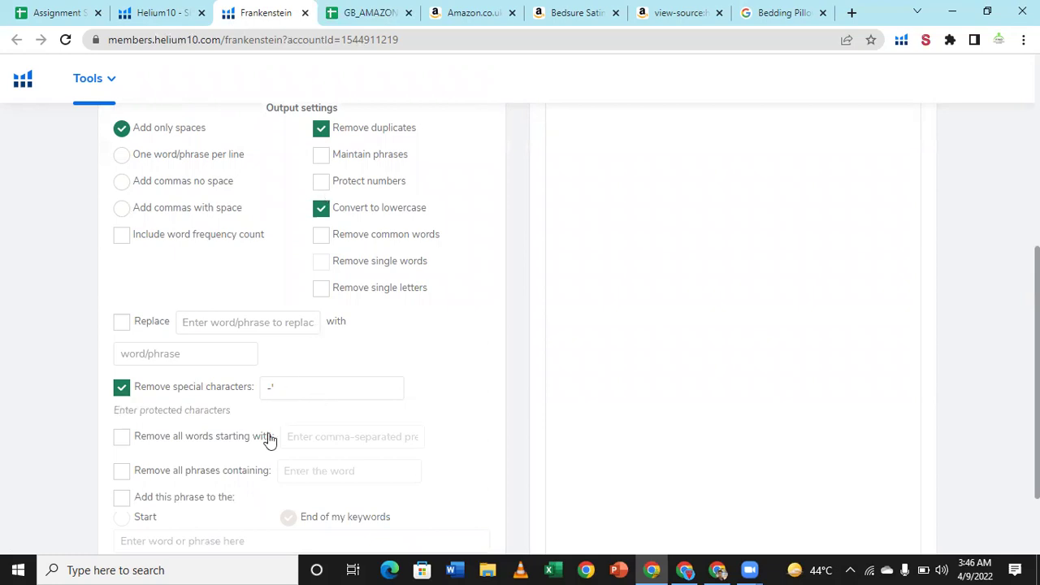
pyautogui.scroll(-1, 268, 436)
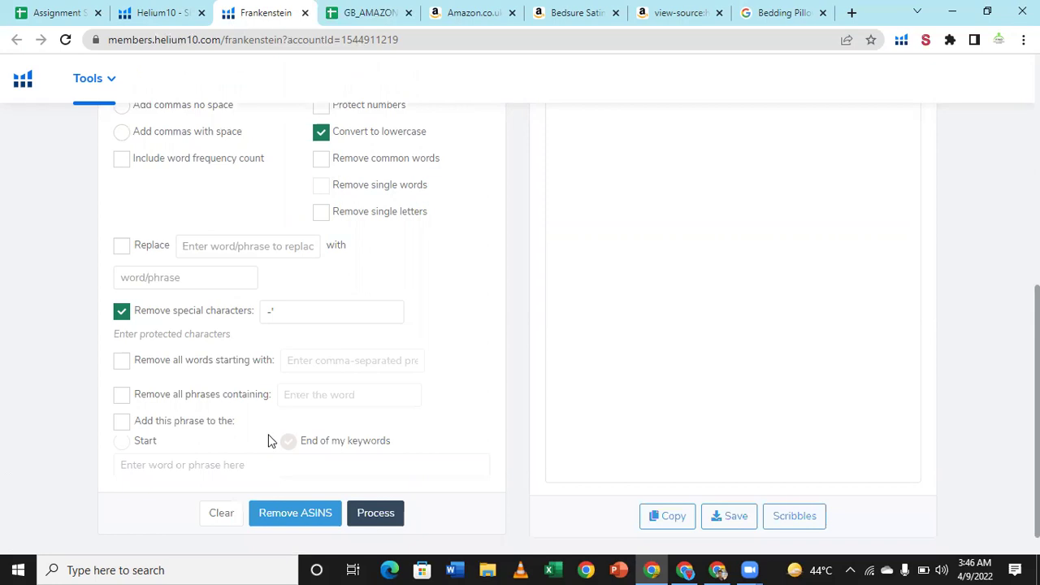
# - Process the original keywords with the current output settings and review the resulting word list
pyautogui.click(380, 520)
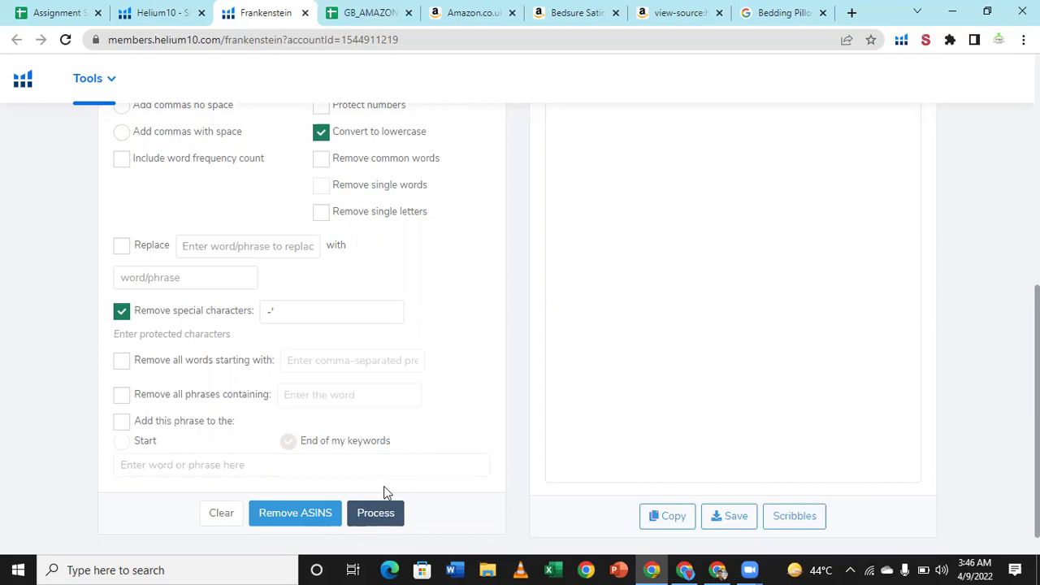
pyautogui.scroll(4, 386, 494)
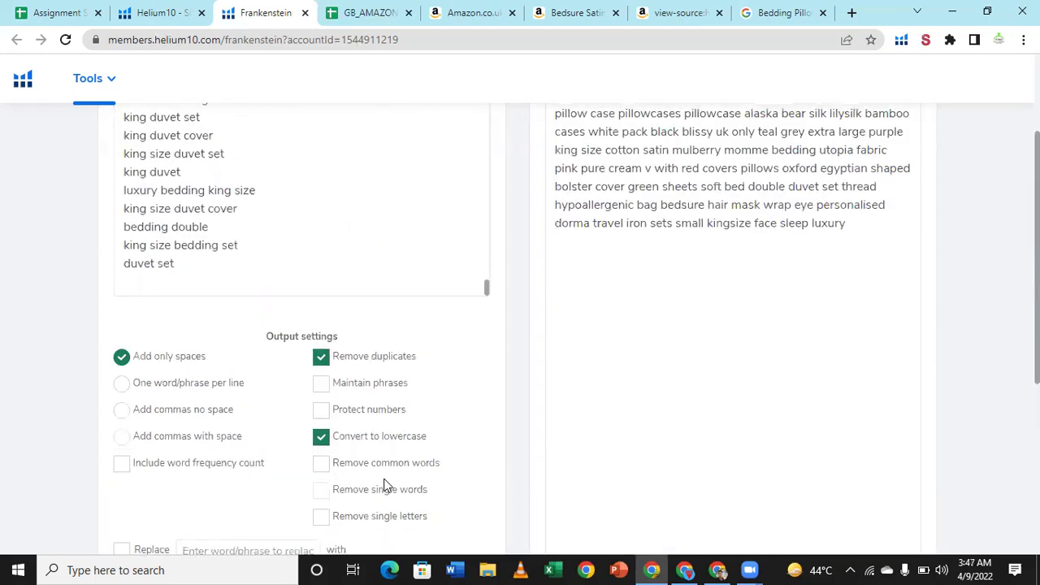
pyautogui.scroll(2, 292, 358)
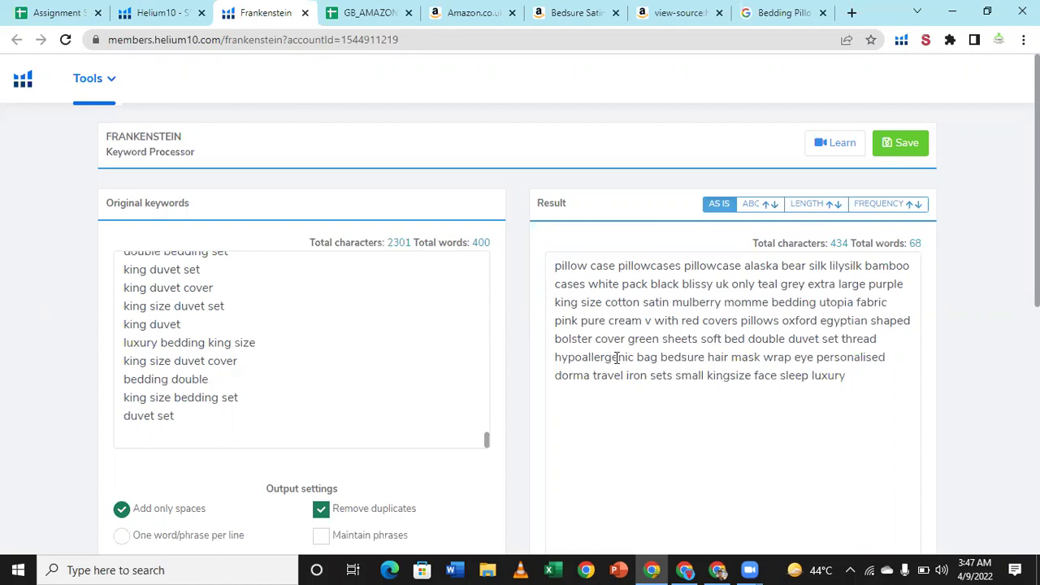
# - Send the processed Frankenstein keywords to the Scribbles listing optimizer
pyautogui.scroll(-1, 617, 358)
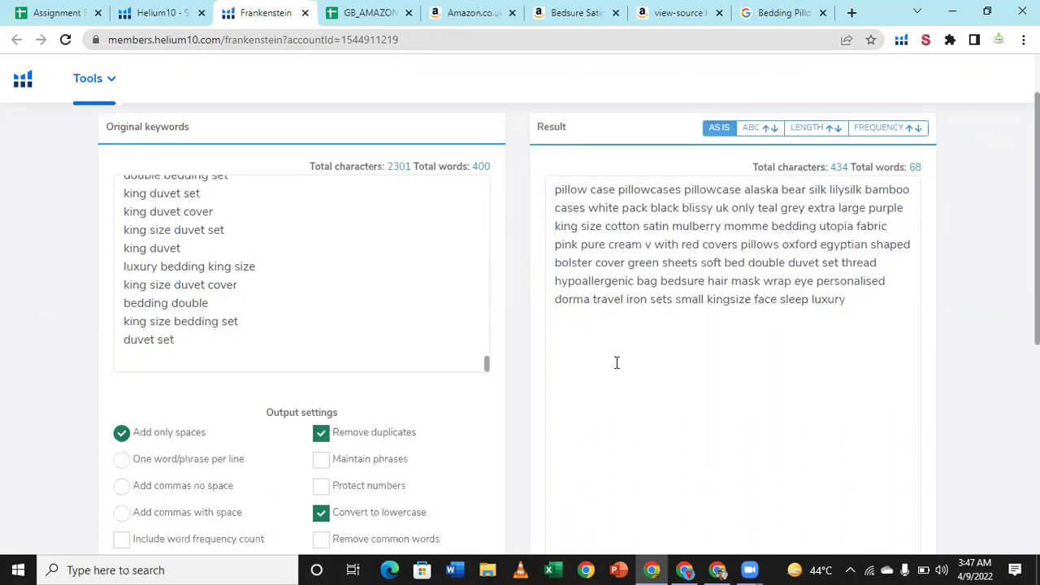
pyautogui.scroll(-5, 617, 362)
pyautogui.scroll(-1, 816, 390)
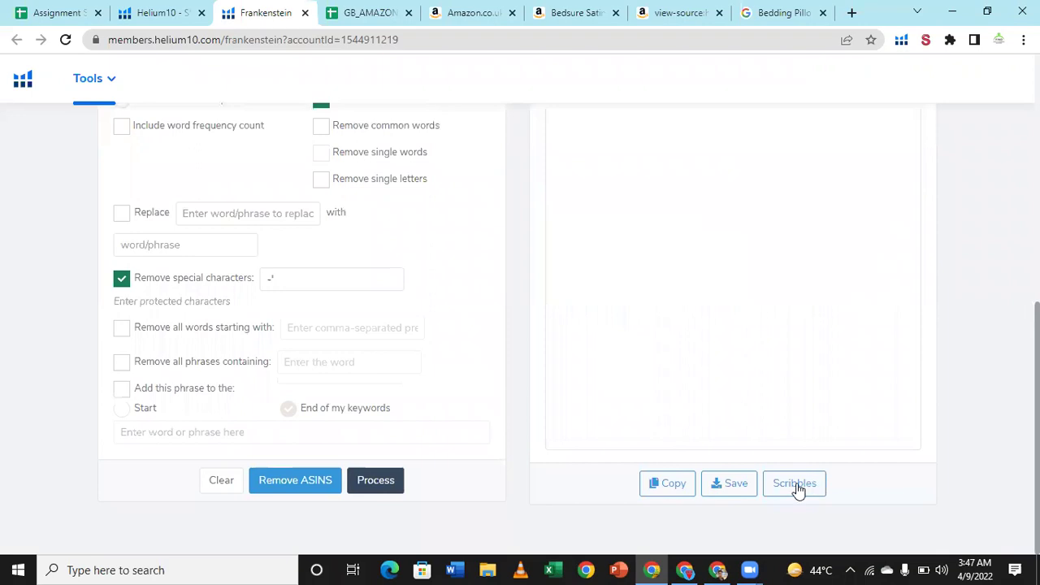
pyautogui.click(797, 488)
pyautogui.scroll(3, 381, 368)
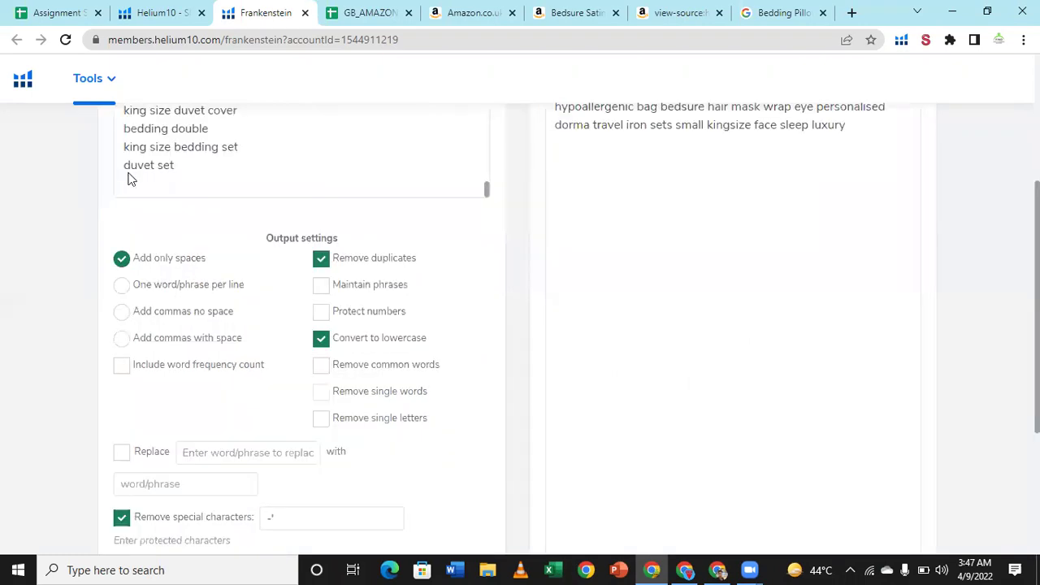
pyautogui.scroll(3, 128, 179)
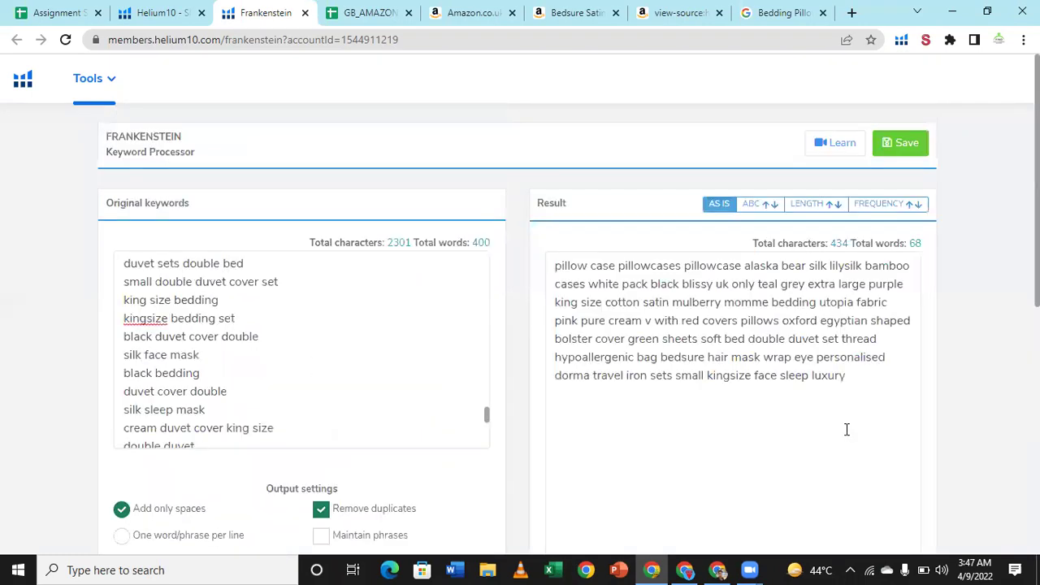
pyautogui.scroll(-6, 851, 443)
pyautogui.scroll(-1, 802, 497)
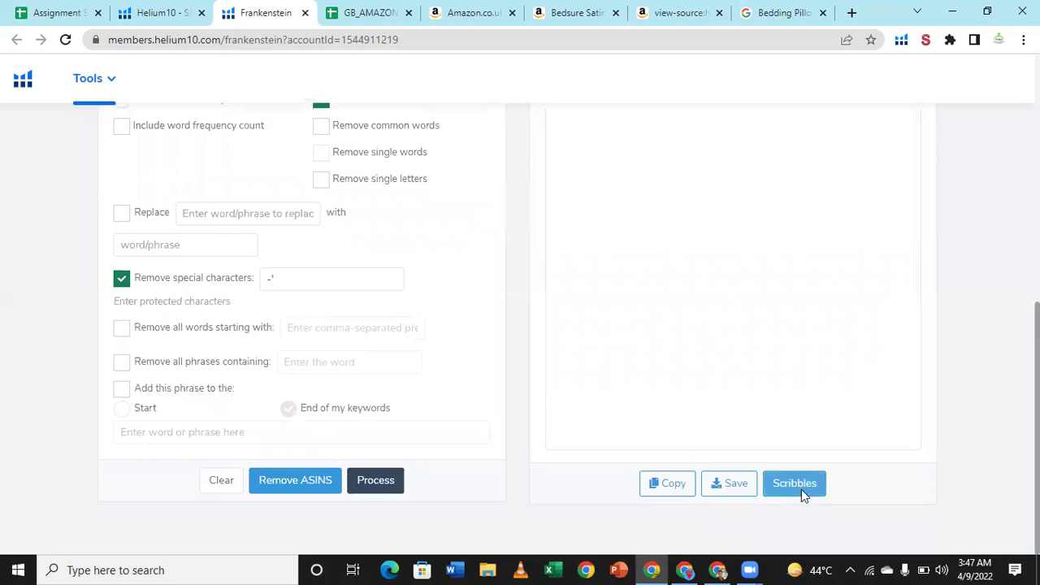
pyautogui.click(801, 491)
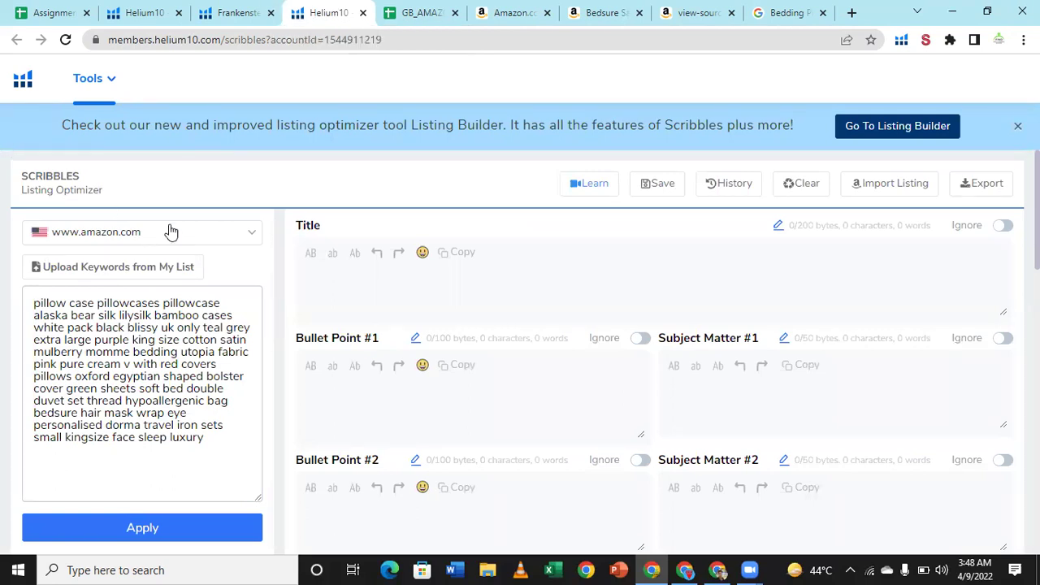
pyautogui.click(146, 463)
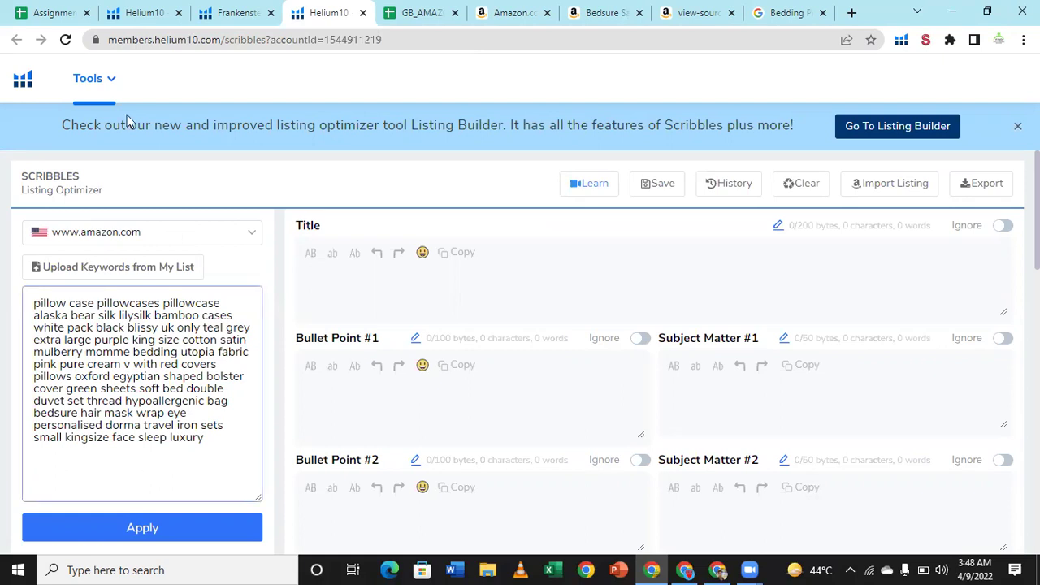
pyautogui.click(120, 236)
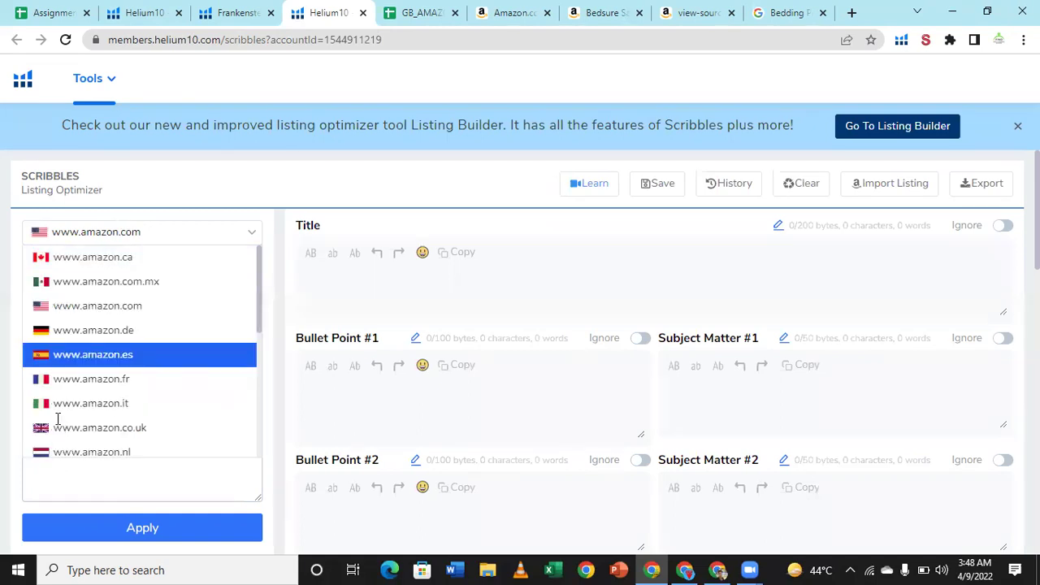
pyautogui.click(57, 428)
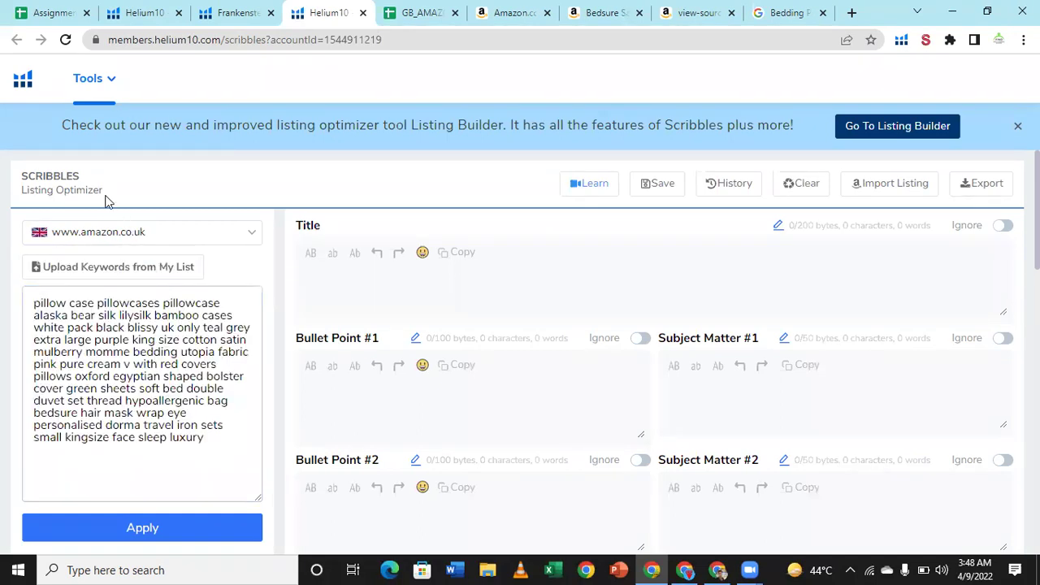
pyautogui.click(166, 314)
pyautogui.click(197, 543)
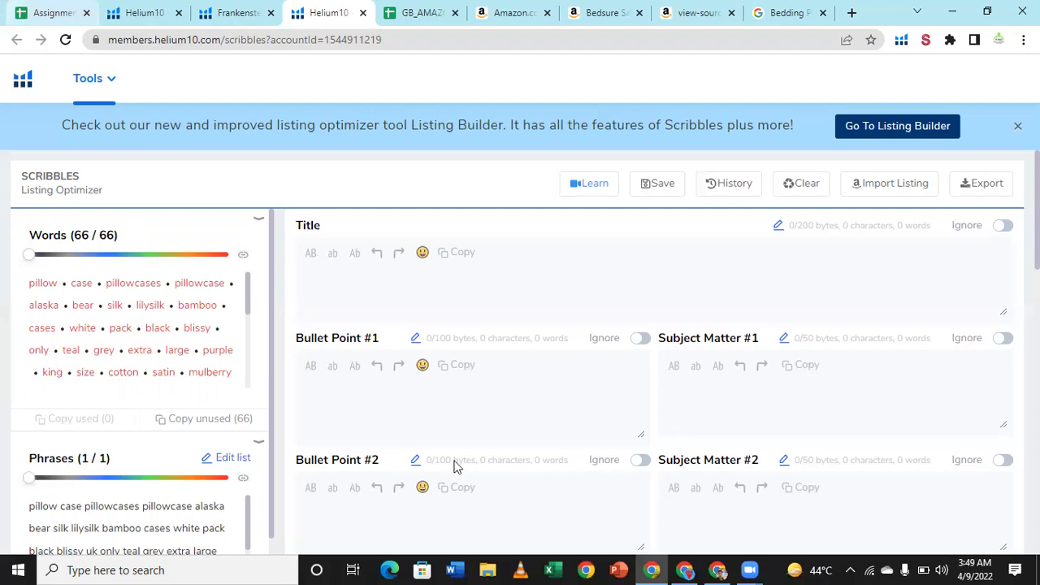
# - Switch to the Listing for PL presentation in Canva, hide the template side panel and look through its later pages
pyautogui.click(719, 571)
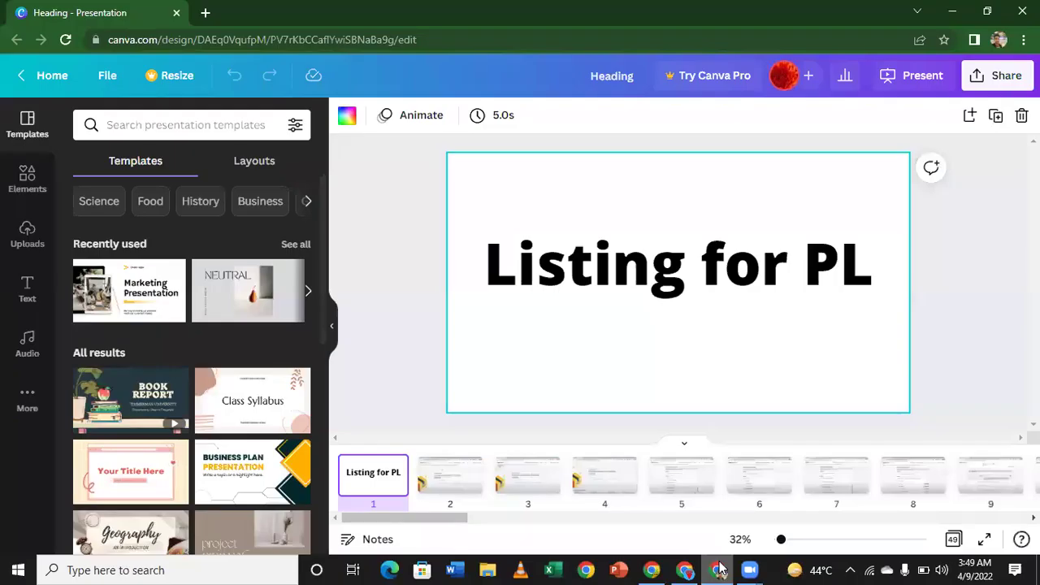
pyautogui.click(329, 328)
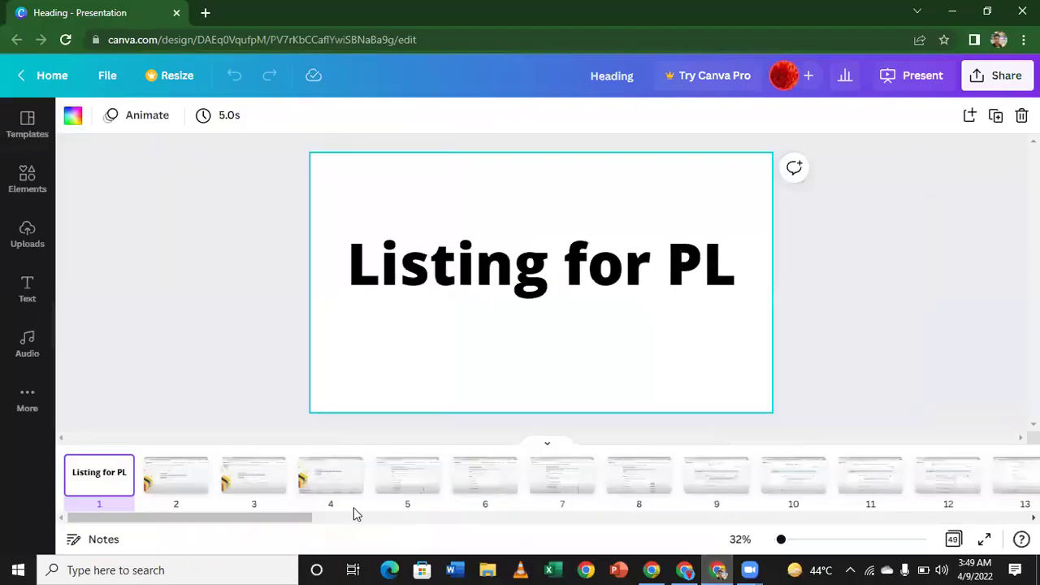
pyautogui.hscroll(5, 457, 529)
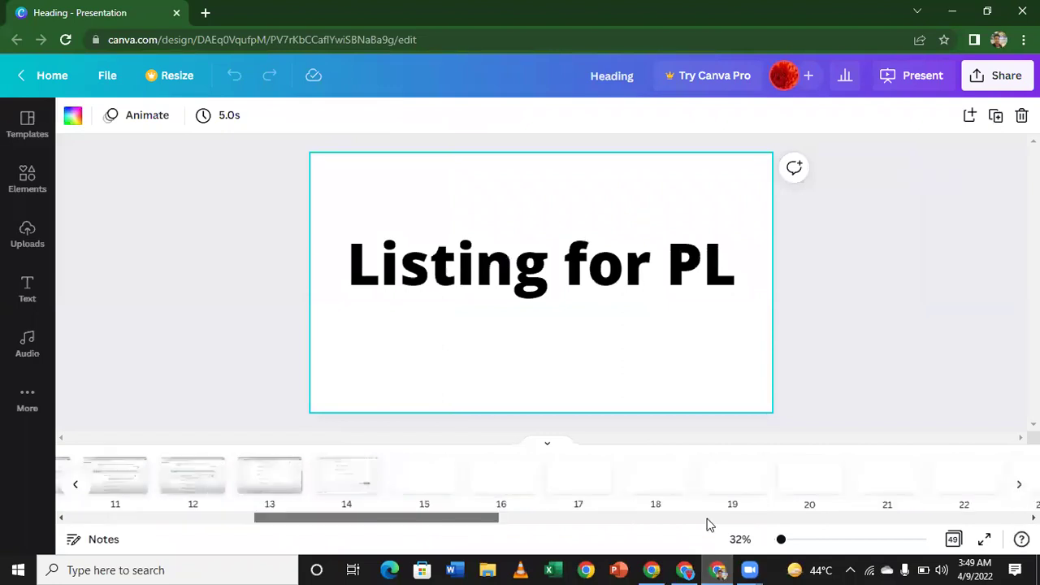
pyautogui.hscroll(10, 707, 525)
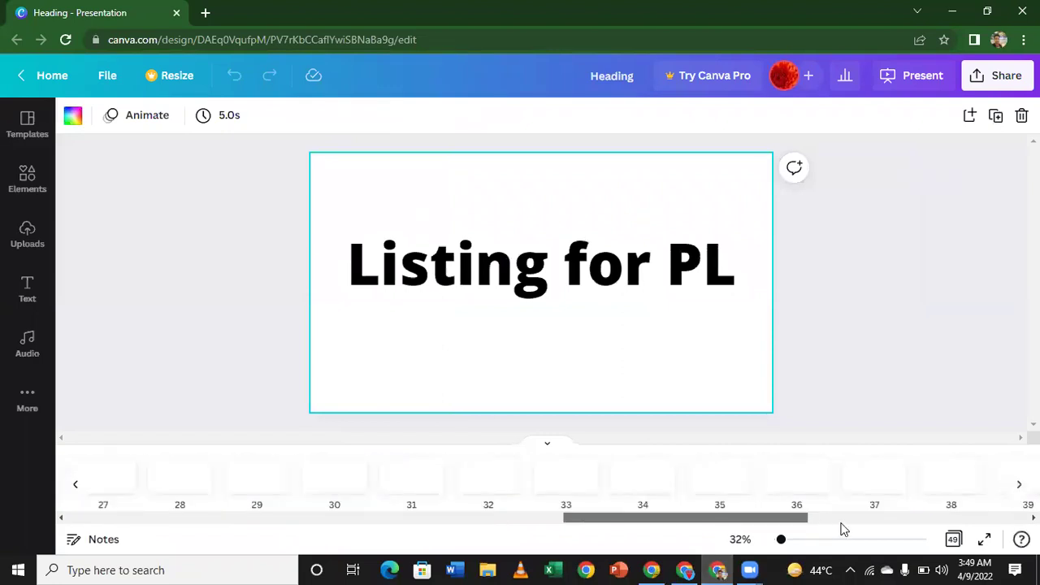
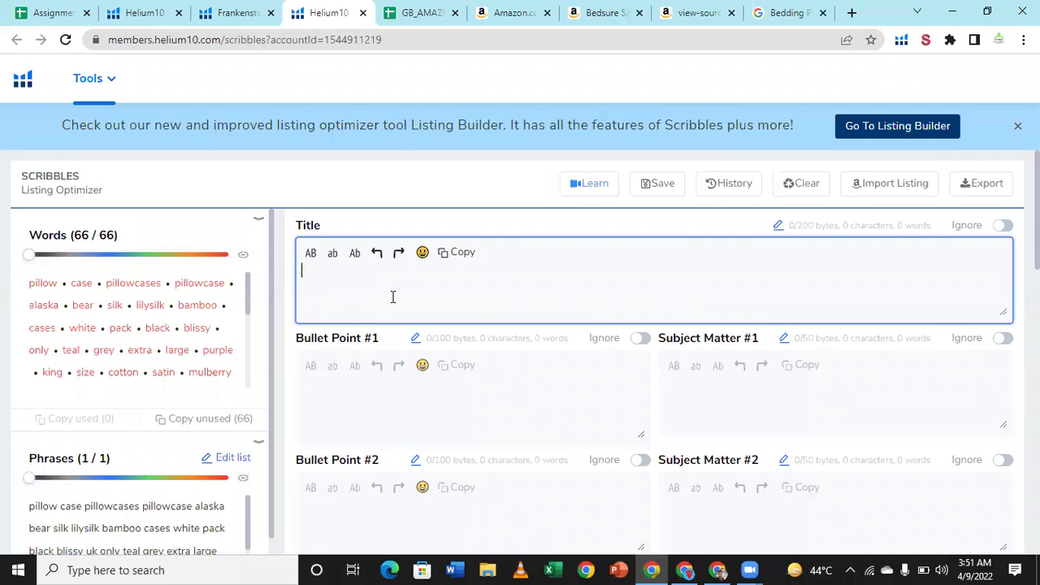
# - In Scribbles, set the listing title to "Fifa Bedding Pillow Cases 4 pack - Grey pillow cases (50x75cm) - Soft Brushed Microfibre with Envelope Closure"
pyautogui.write('Closure')
pyautogui.press('BackSpace')
pyautogui.press('BackSpace')
pyautogui.press('BackSpace')
pyautogui.press('BackSpace')
pyautogui.press('BackSpace')
pyautogui.press('BackSpace')
pyautogui.press('BackSpace')
pyautogui.write('Fifa Bedding Pillow Cases 4 pack - Grey pillow cases (50x75cm) - Soft Brushed Microfibre with Envelope Closure')
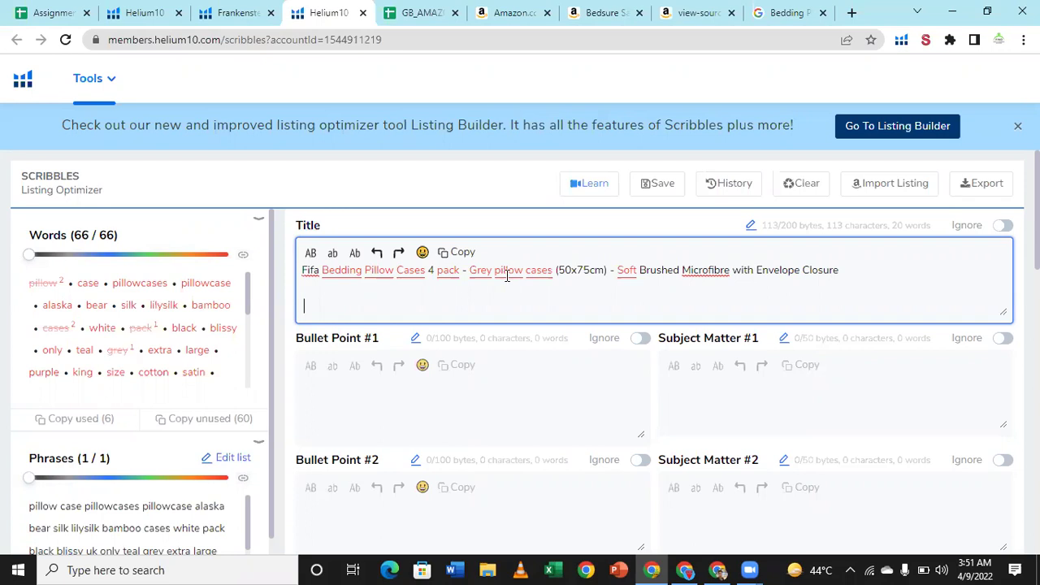
pyautogui.press('BackSpace')
# - Check the used and unused keywords for the title, and compare it with the Heading page in Canva before returning to Scribbles
pyautogui.click(113, 433)
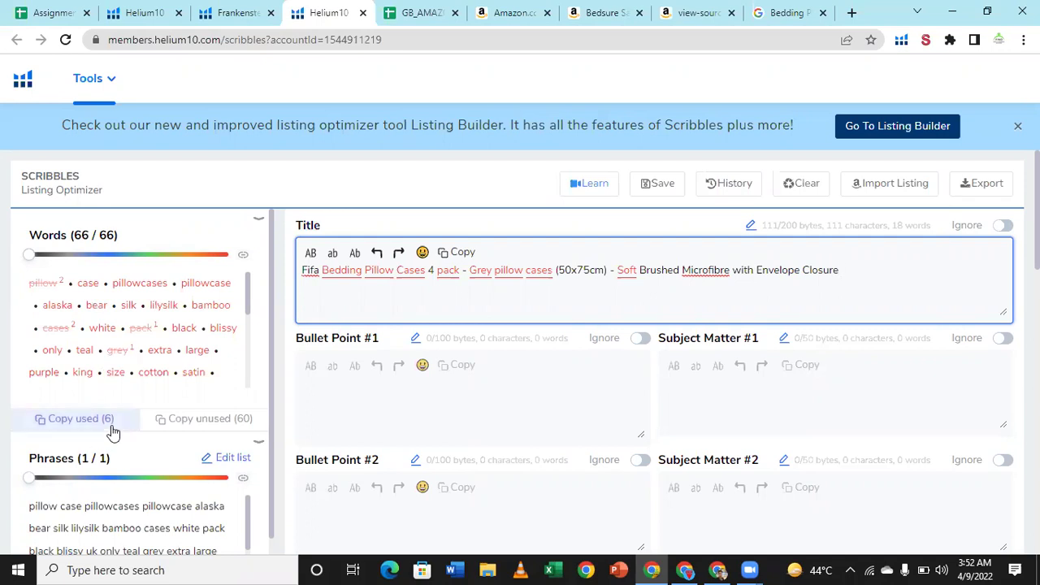
pyautogui.click(250, 426)
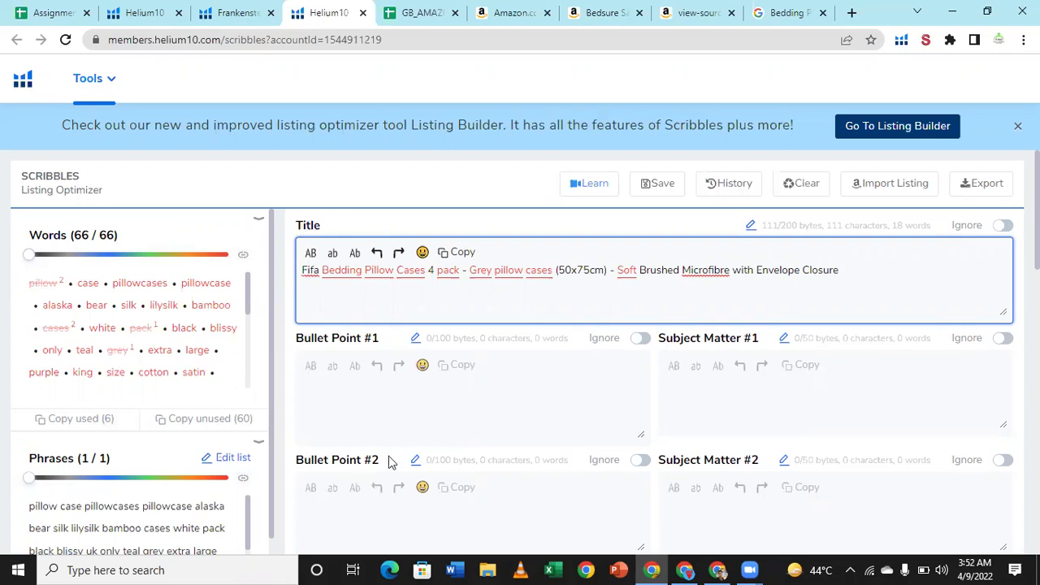
pyautogui.click(720, 570)
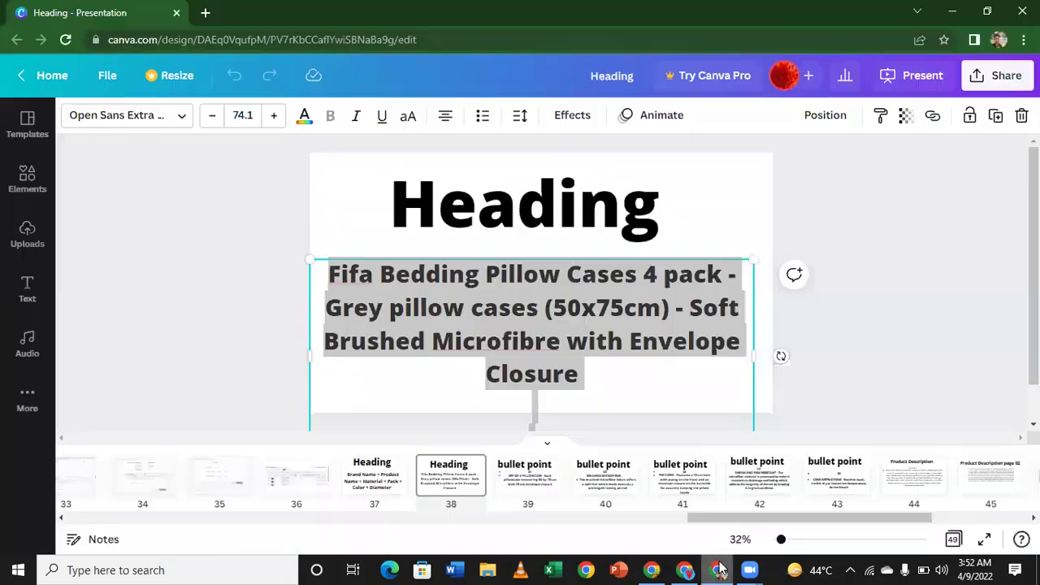
pyautogui.click(813, 359)
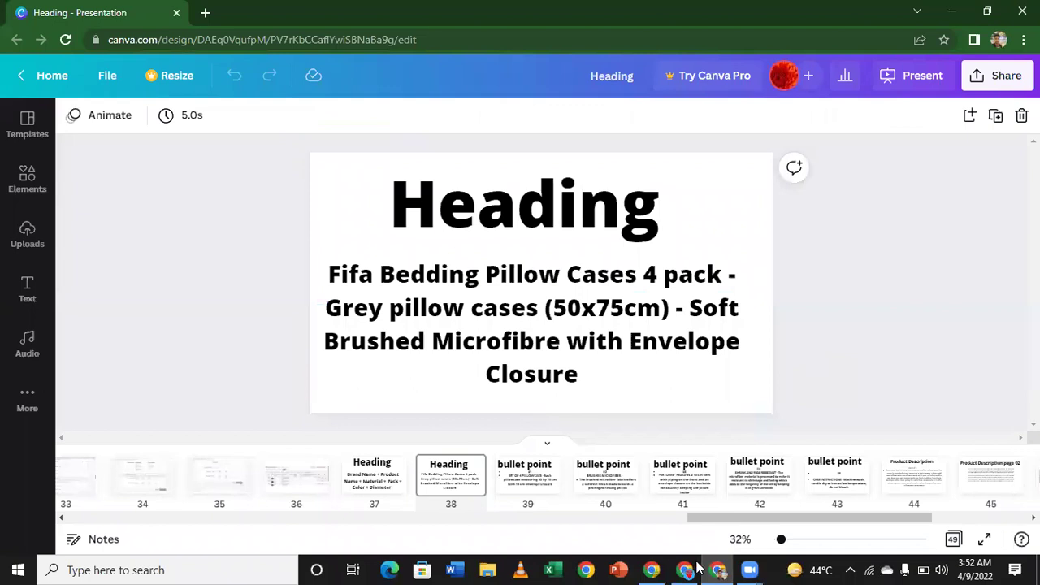
pyautogui.moveTo(656, 569)
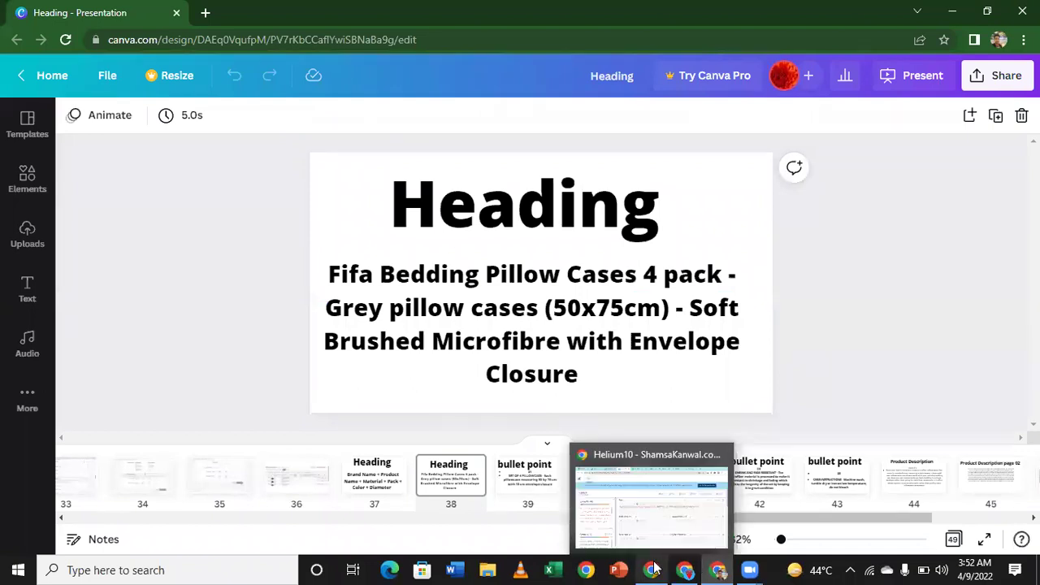
pyautogui.click(655, 569)
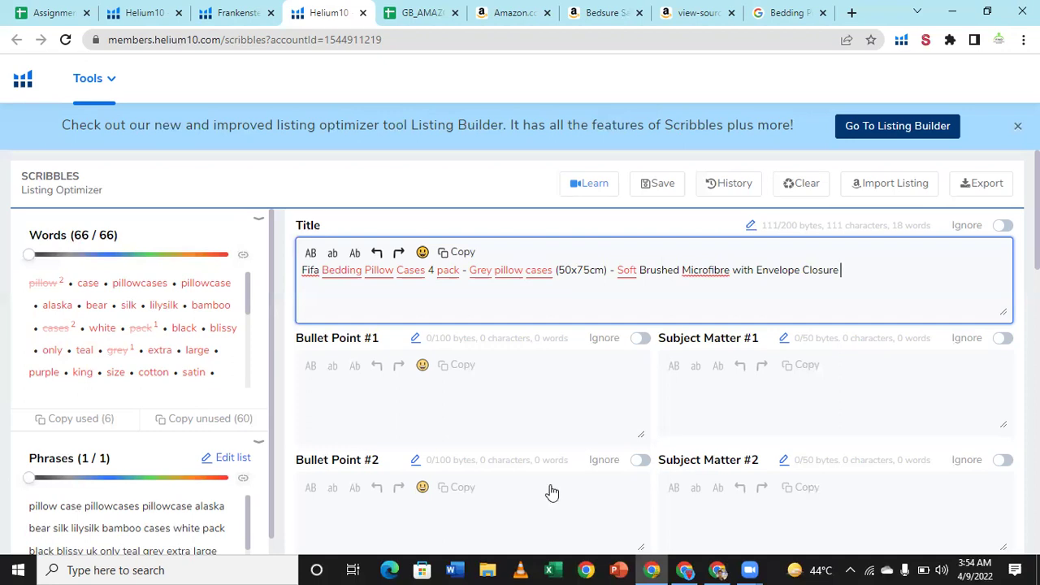
# - Switch to the Canva presentation and open page 39 with the bullet point 01 text
pyautogui.hotkey('alt', 'Tab')
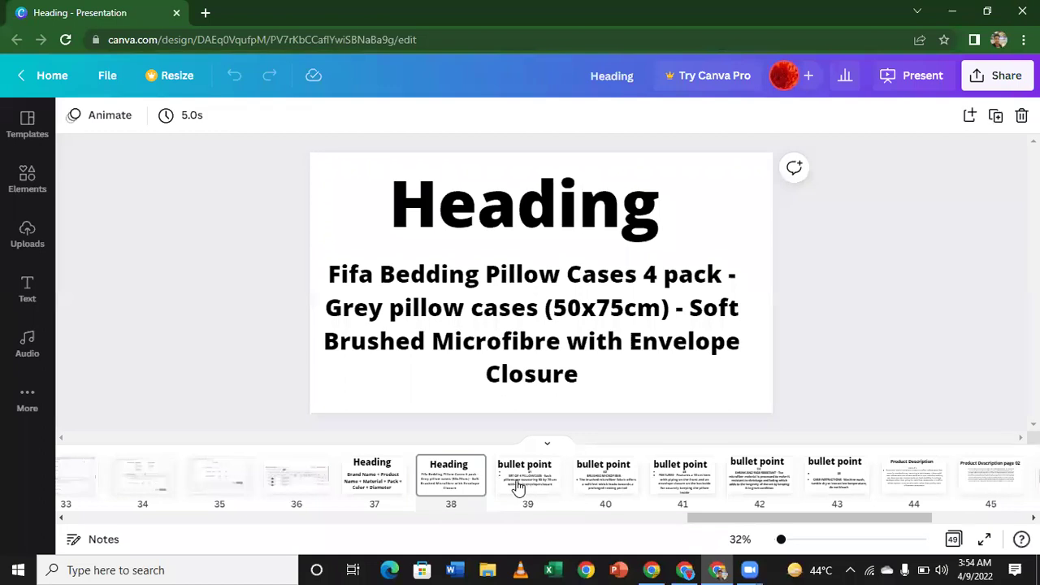
pyautogui.click(524, 484)
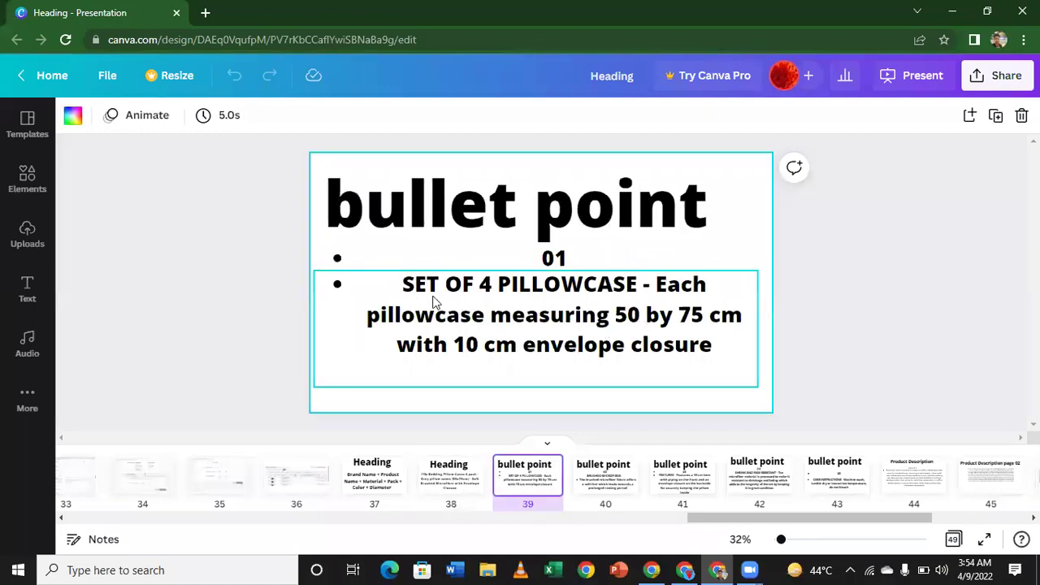
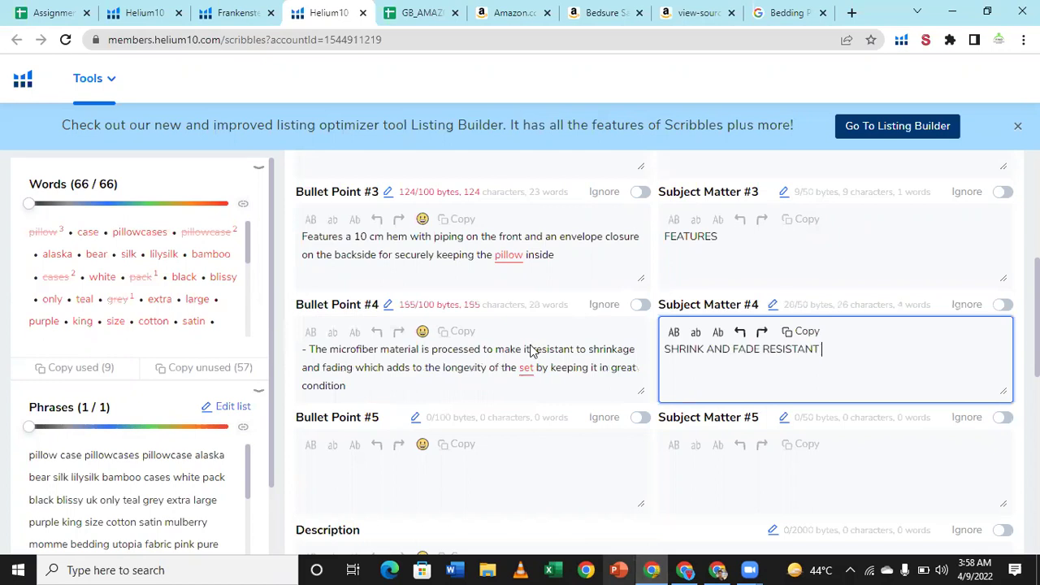
# - Remove the leading dash and space from the Bullet Point #4 text in Scribbles
pyautogui.click(404, 321)
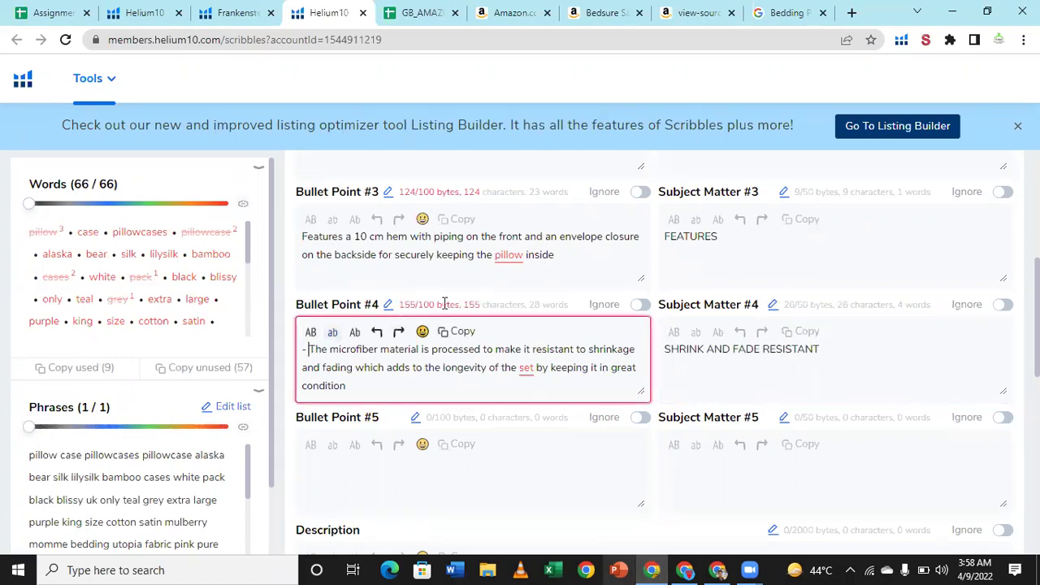
pyautogui.press('BackSpace')
pyautogui.press('BackSpace')
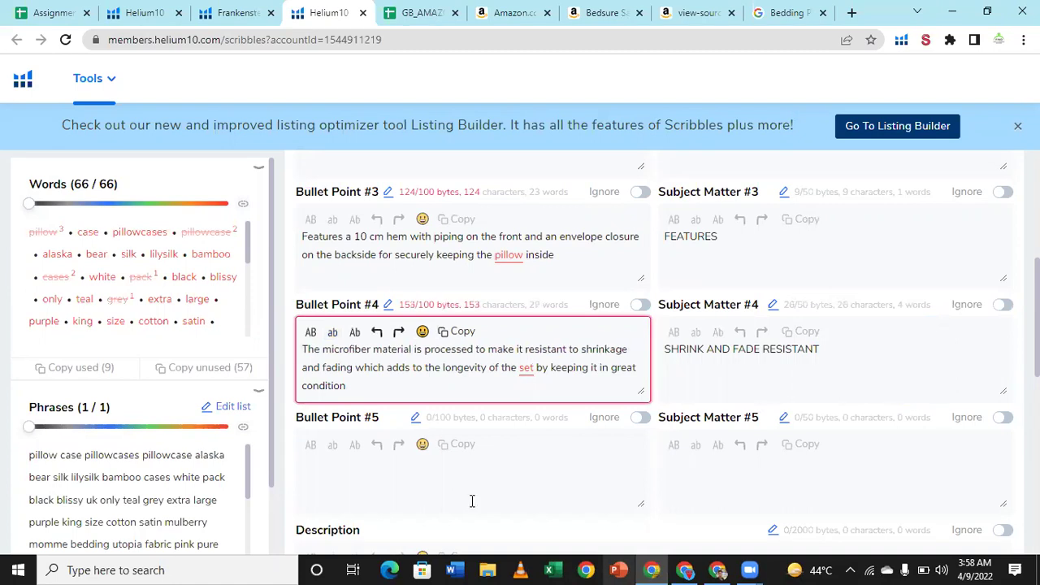
# - Open page 43 of the Canva presentation and select the full CARE INSTRUCTIONS text of bullet point 05
pyautogui.click(715, 569)
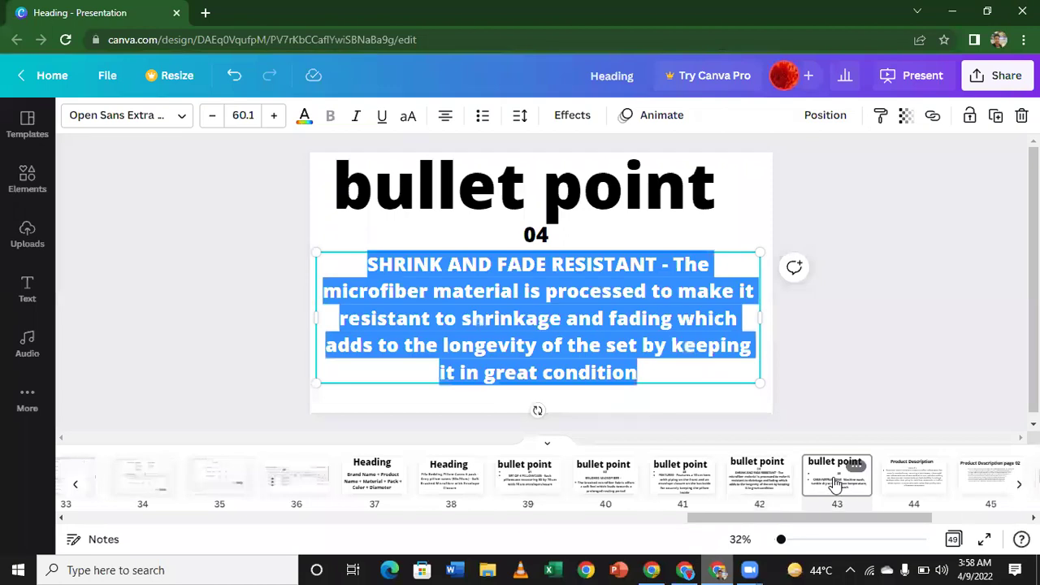
pyautogui.click(837, 483)
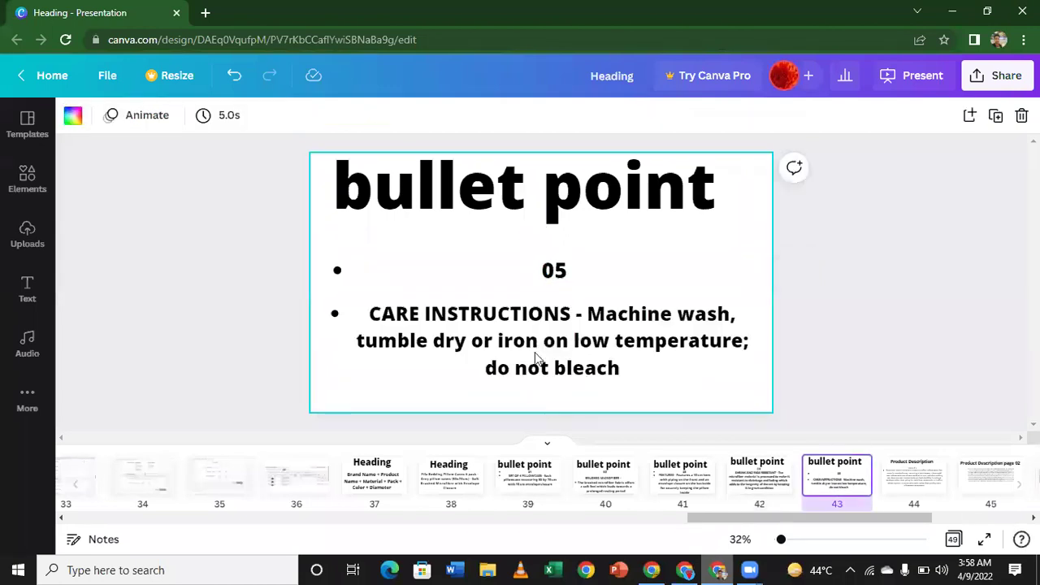
pyautogui.click(537, 360)
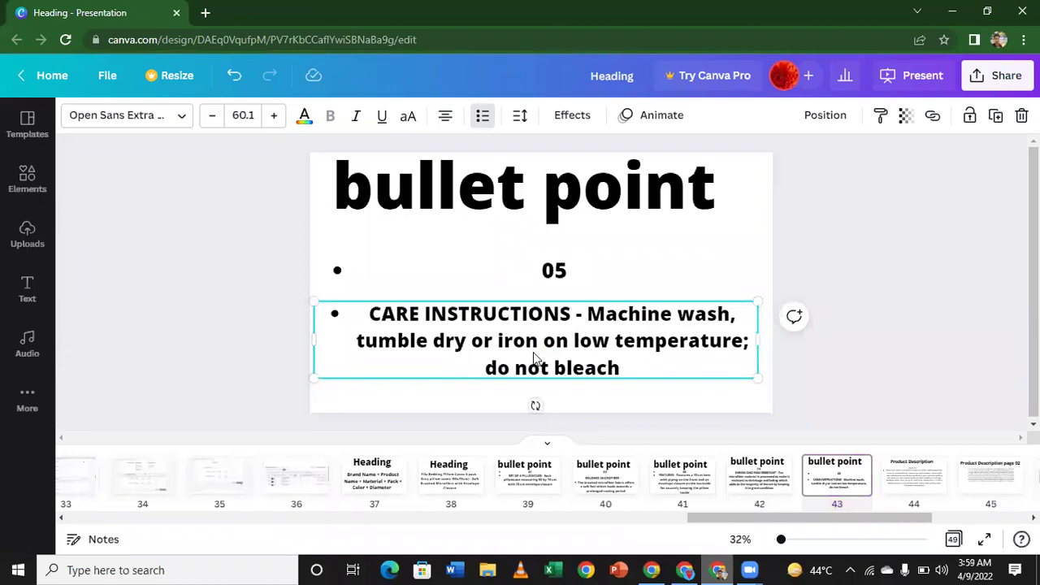
pyautogui.doubleClick(492, 309)
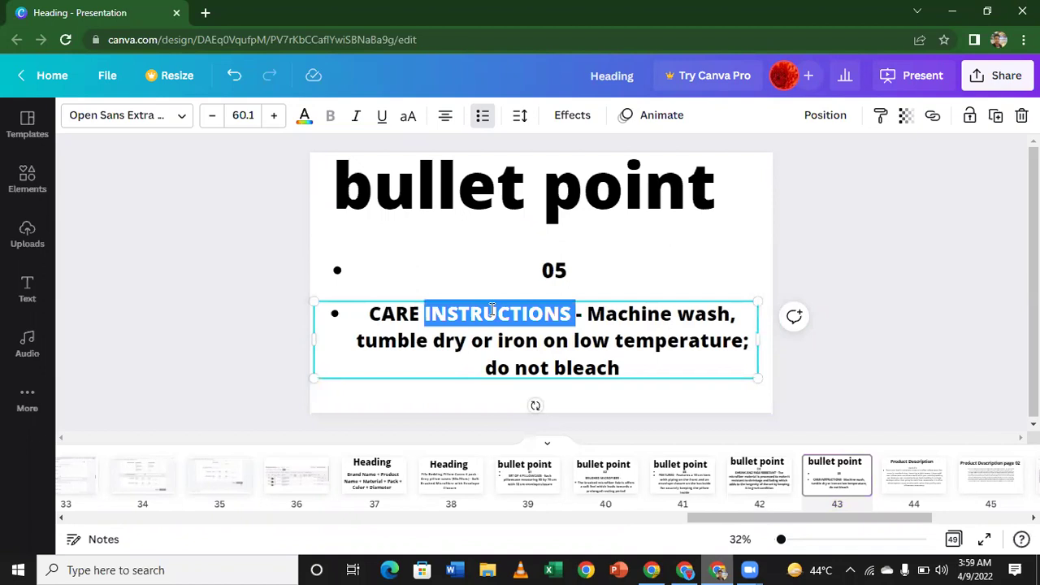
pyautogui.click(492, 309)
pyautogui.tripleClick(491, 309)
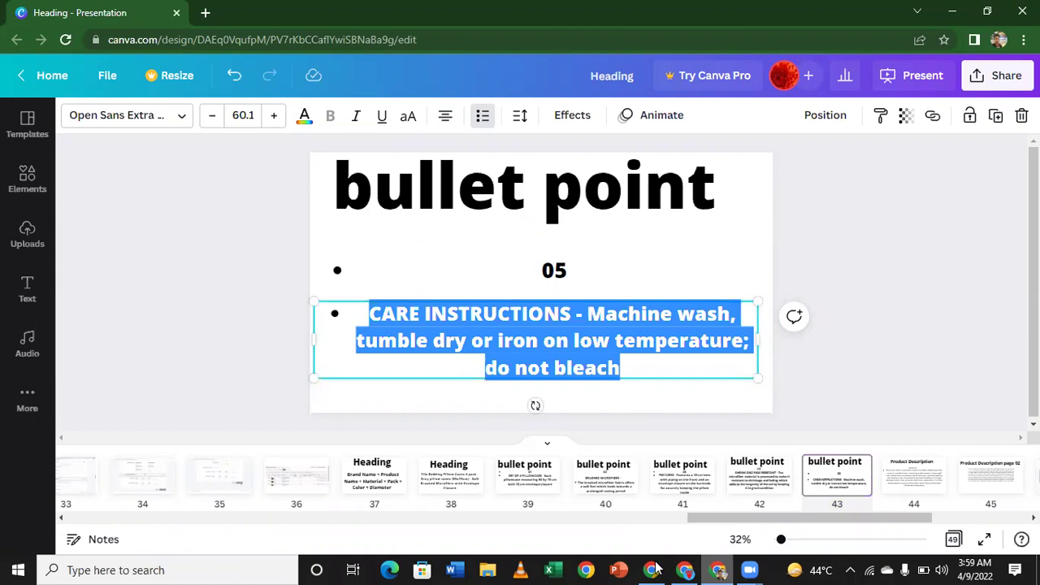
# - Bring the CARE INSTRUCTIONS text into Bullet Point #5 in Scribbles and copy its heading into Subject Matter #5
pyautogui.hotkey('alt', 'Tab')
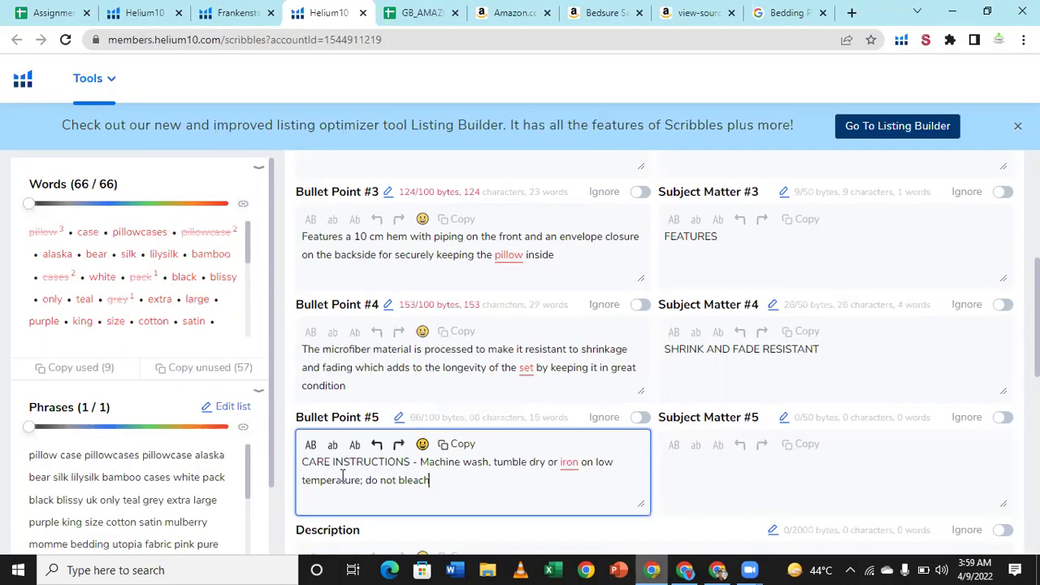
pyautogui.doubleClick(368, 467)
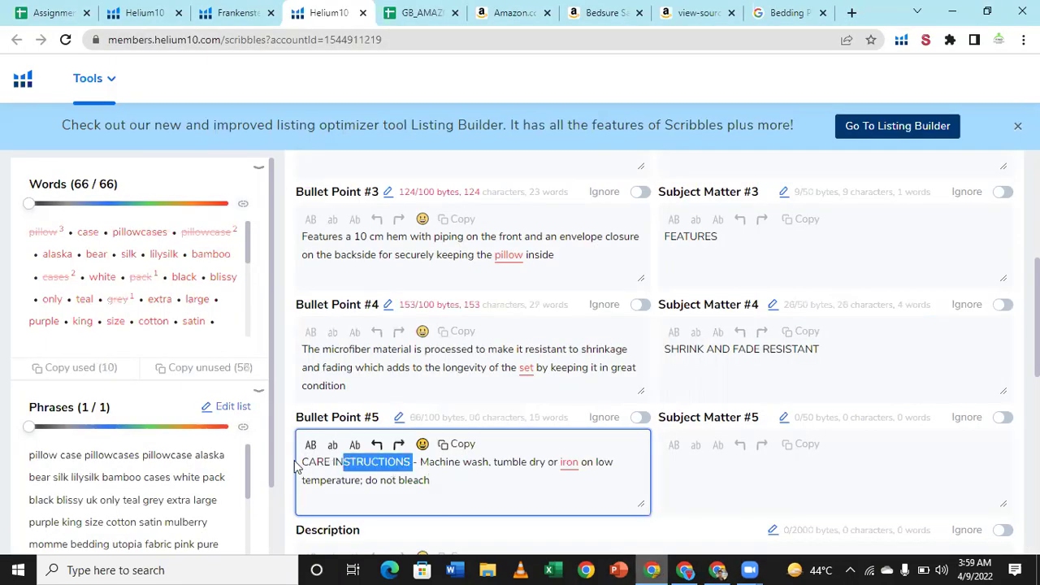
pyautogui.keyDown('shift'); pyautogui.click(290, 462); pyautogui.keyUp('shift')
pyautogui.hotkey('ctrl', 'c')
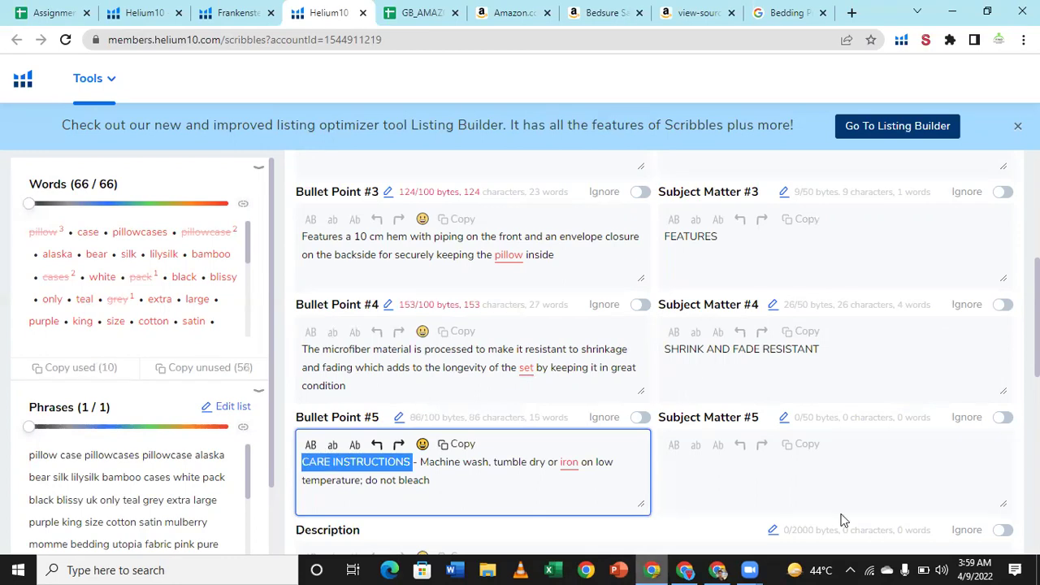
pyautogui.click(825, 479)
pyautogui.hotkey('ctrl', 'v')
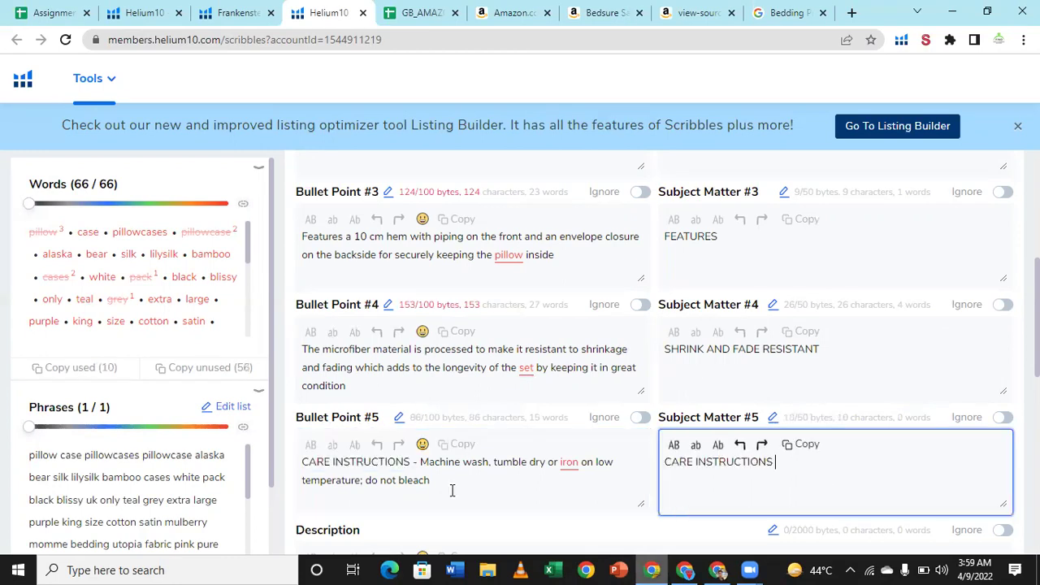
# - Remove the CARE INSTRUCTIONS heading and its dash from Bullet Point #5, keeping only the machine wash sentence
pyautogui.moveTo(391, 462); pyautogui.dragTo(282, 465)
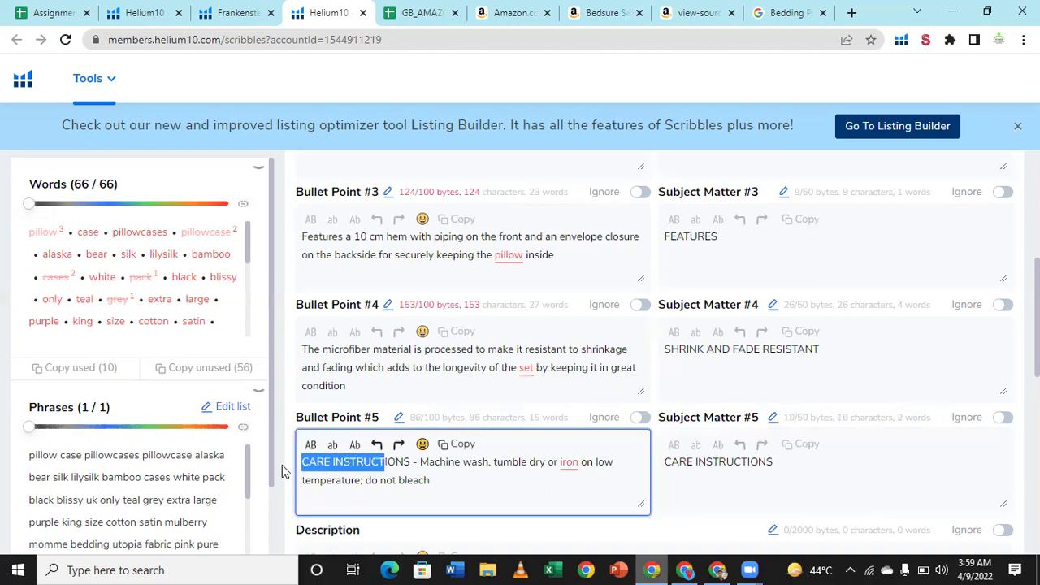
pyautogui.press('BackSpace')
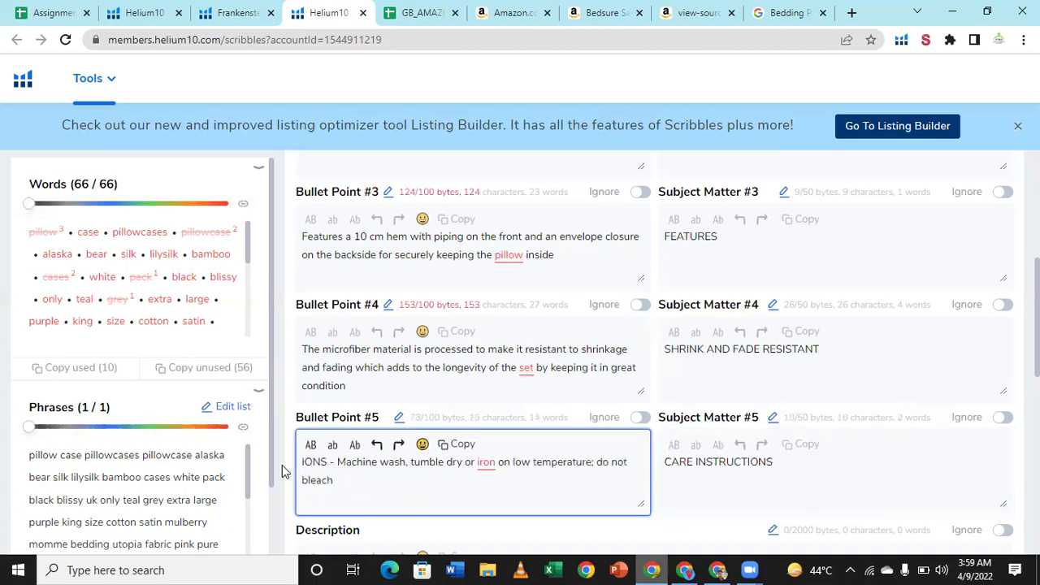
pyautogui.hotkey('ctrl', 'Right')
pyautogui.press('BackSpace')
pyautogui.hotkey('ctrl', 'BackSpace')
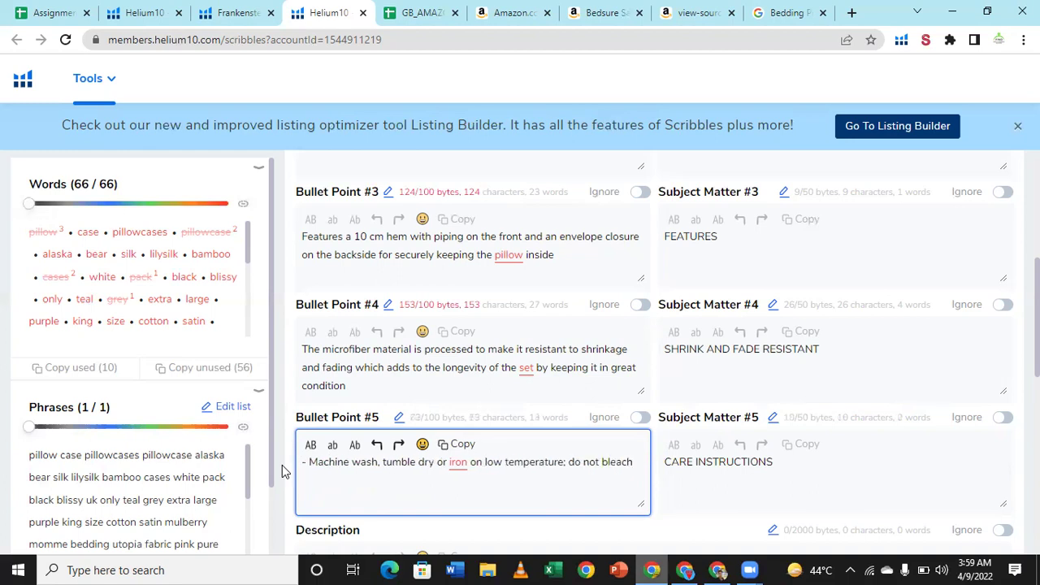
pyautogui.hotkey('ctrl', 'Delete')
pyautogui.press('Delete')
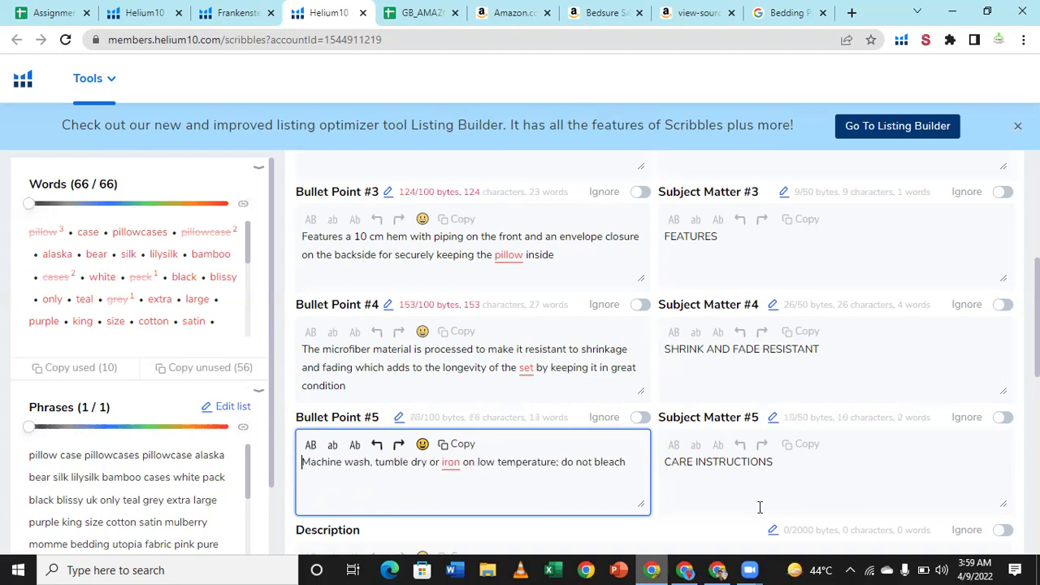
pyautogui.click(809, 464)
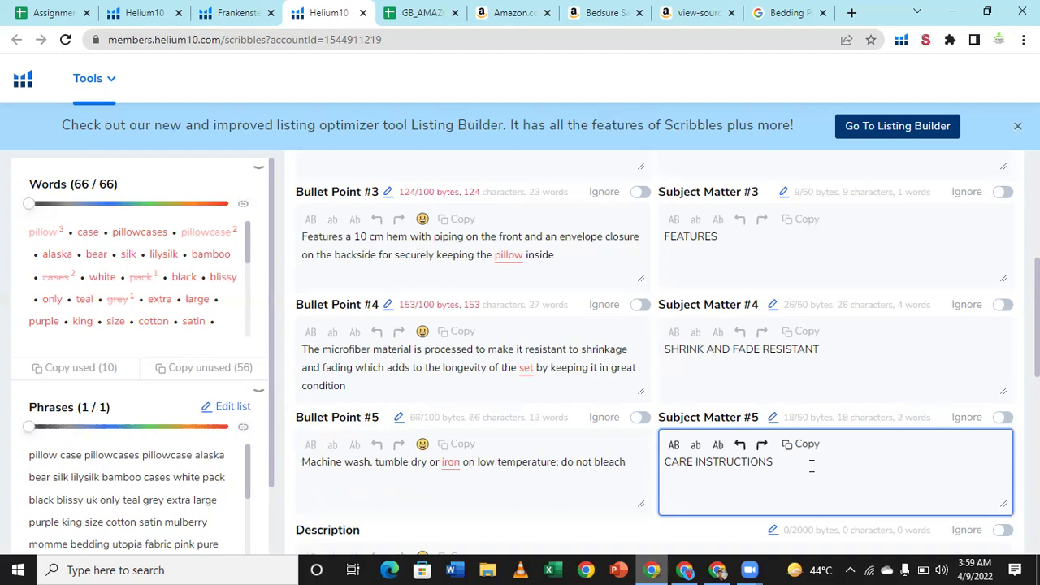
# - Review the filled bullet points and subject matters, and check the used and unused keywords in the Words and Phrases lists
pyautogui.scroll(-1, 858, 441)
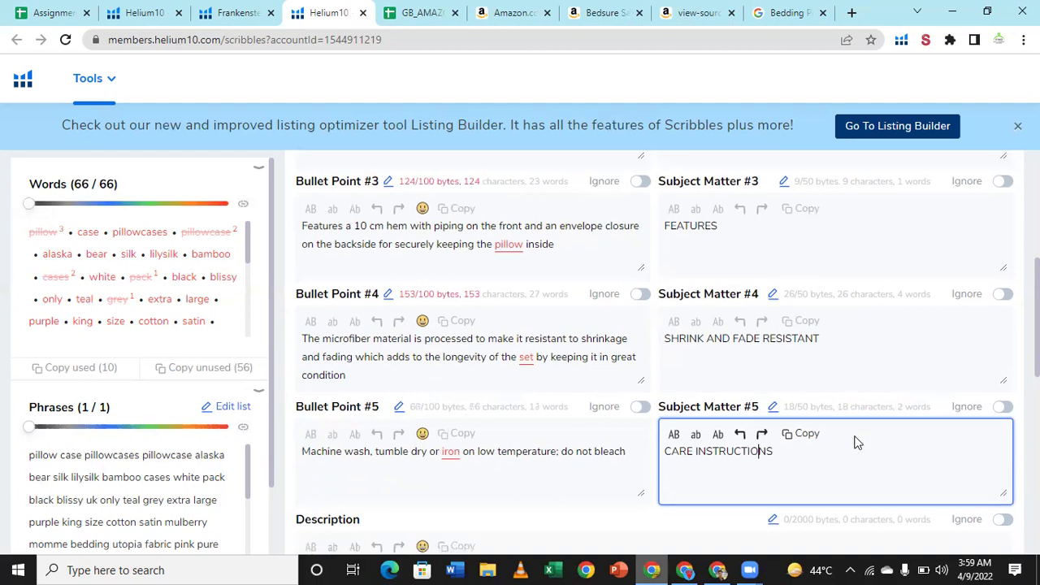
pyautogui.scroll(-1, 834, 448)
pyautogui.scroll(3, 832, 455)
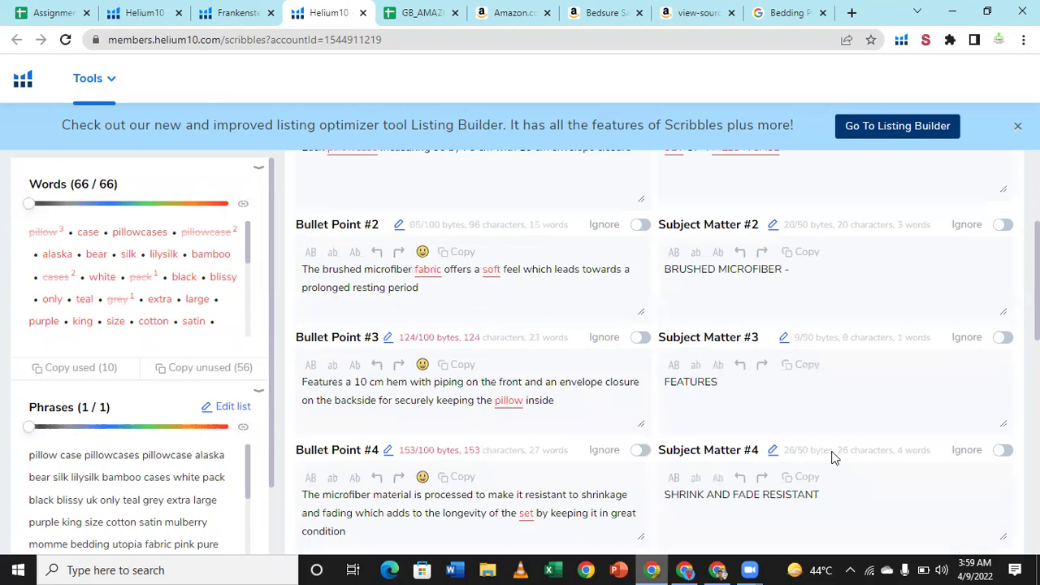
pyautogui.scroll(1, 511, 235)
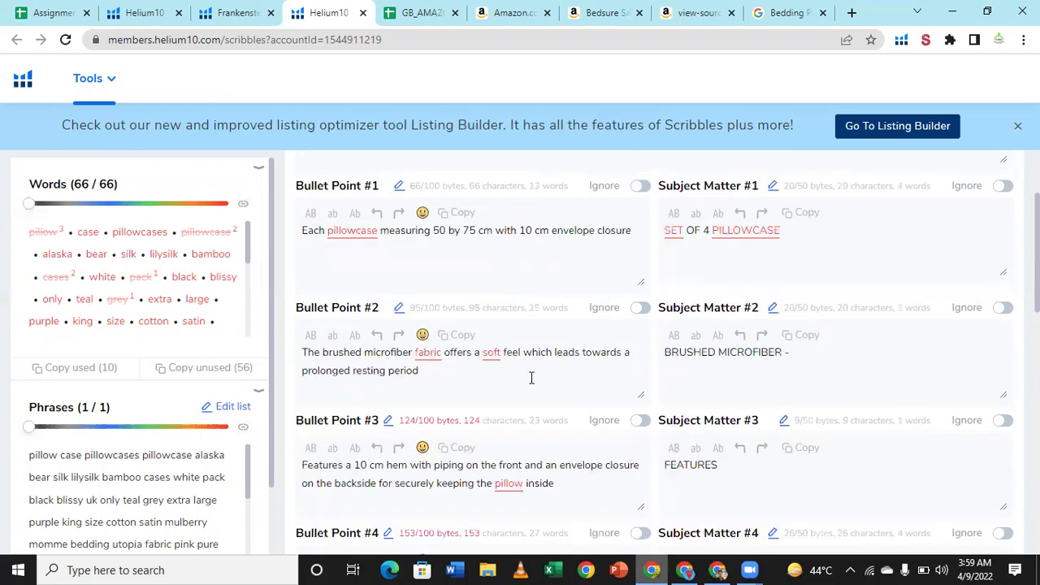
pyautogui.scroll(-2, 617, 362)
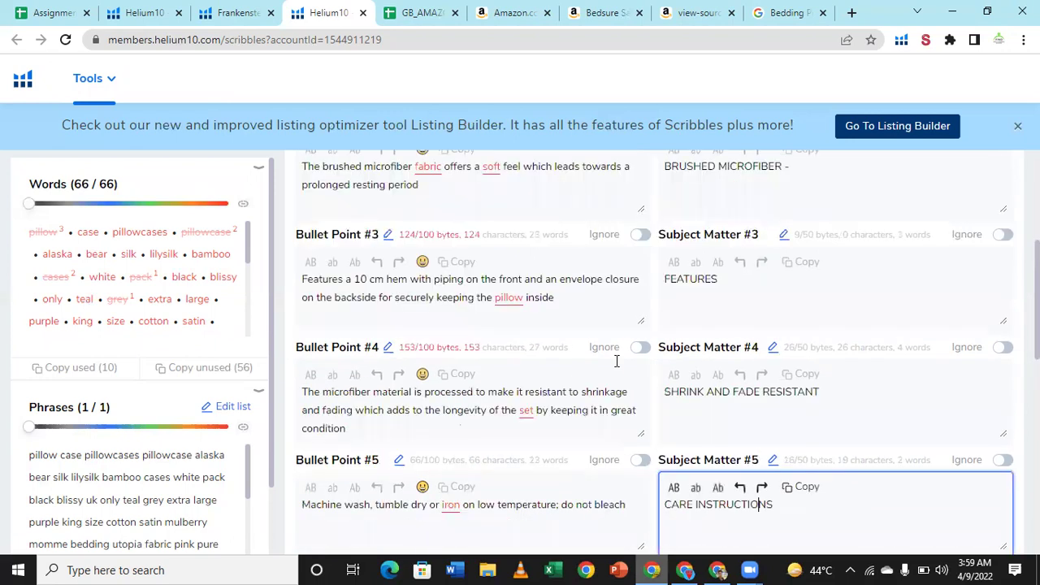
pyautogui.scroll(4, 98, 325)
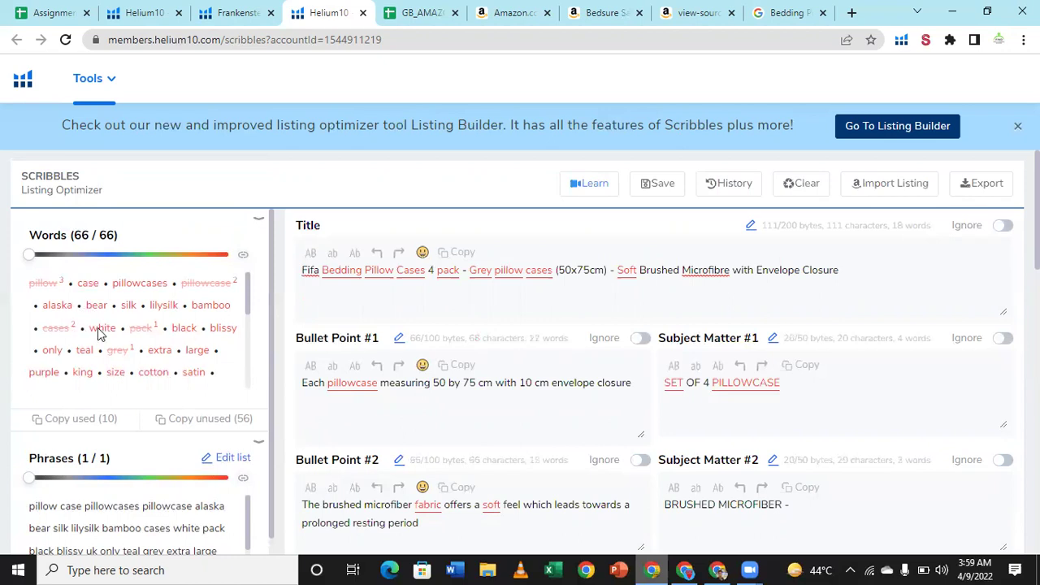
pyautogui.scroll(-3, 225, 333)
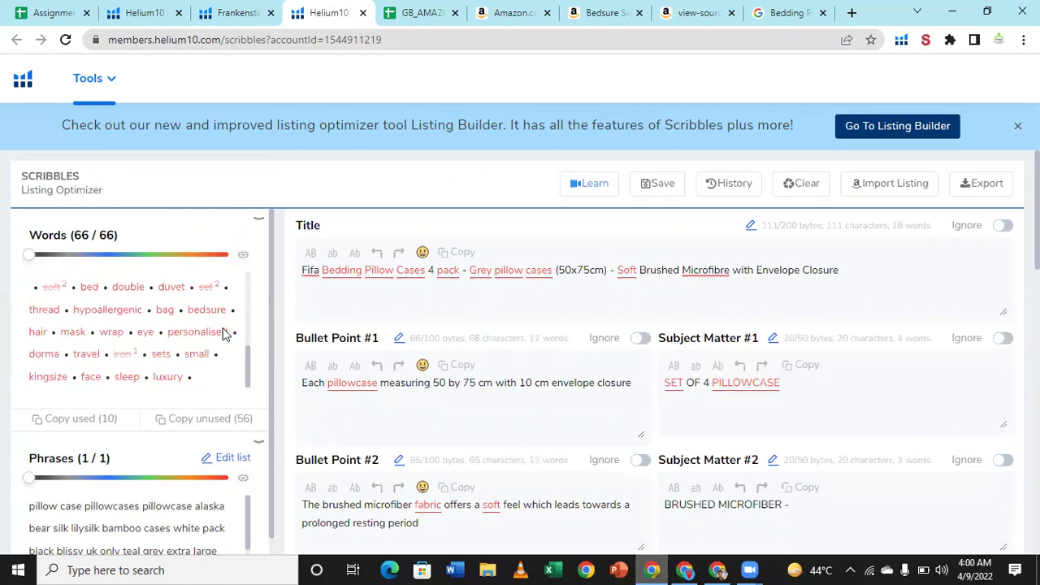
pyautogui.scroll(-1, 220, 286)
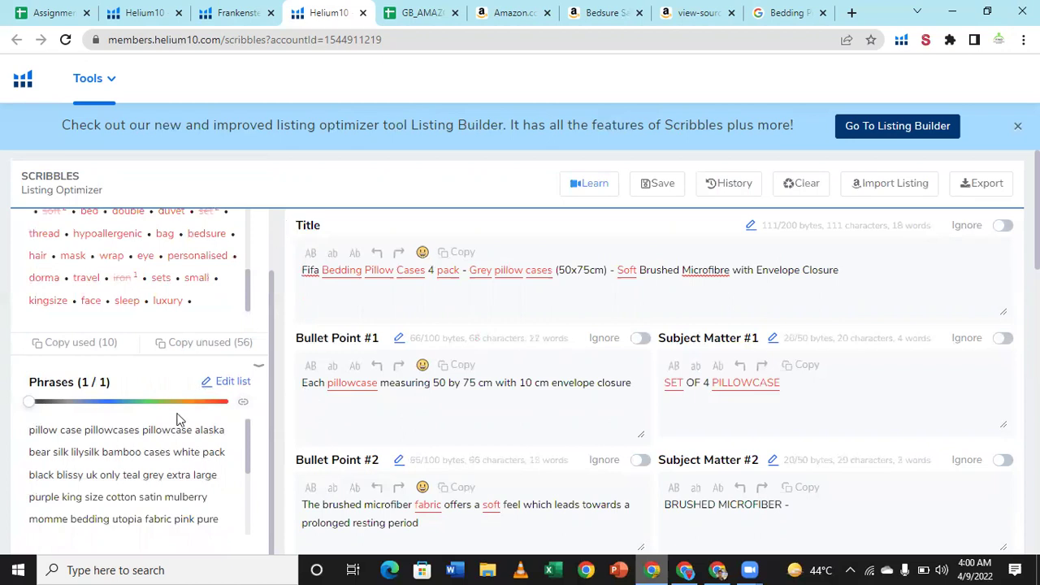
pyautogui.scroll(-5, 180, 418)
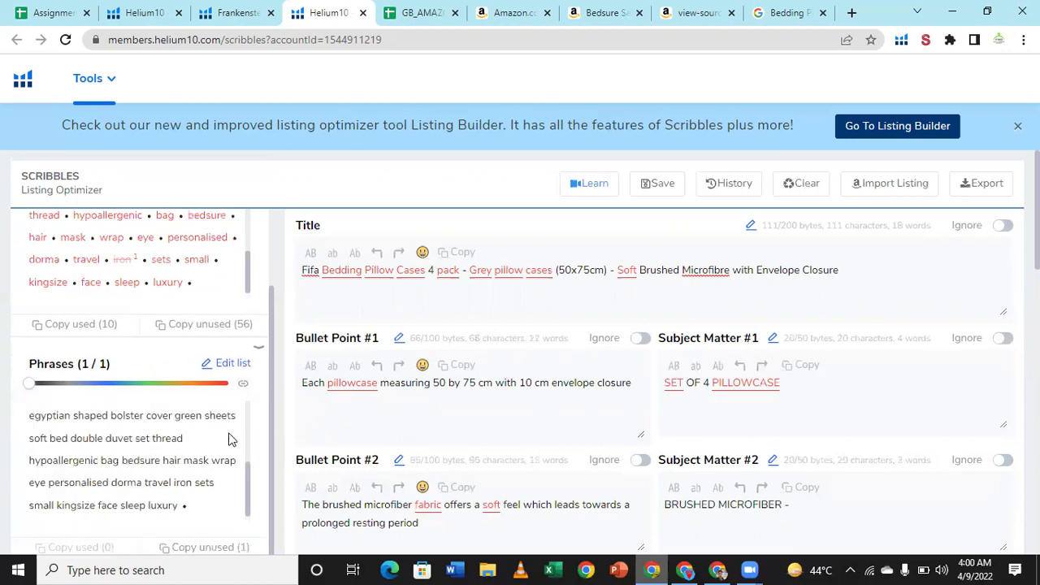
pyautogui.scroll(-3, 228, 439)
pyautogui.scroll(5, 185, 372)
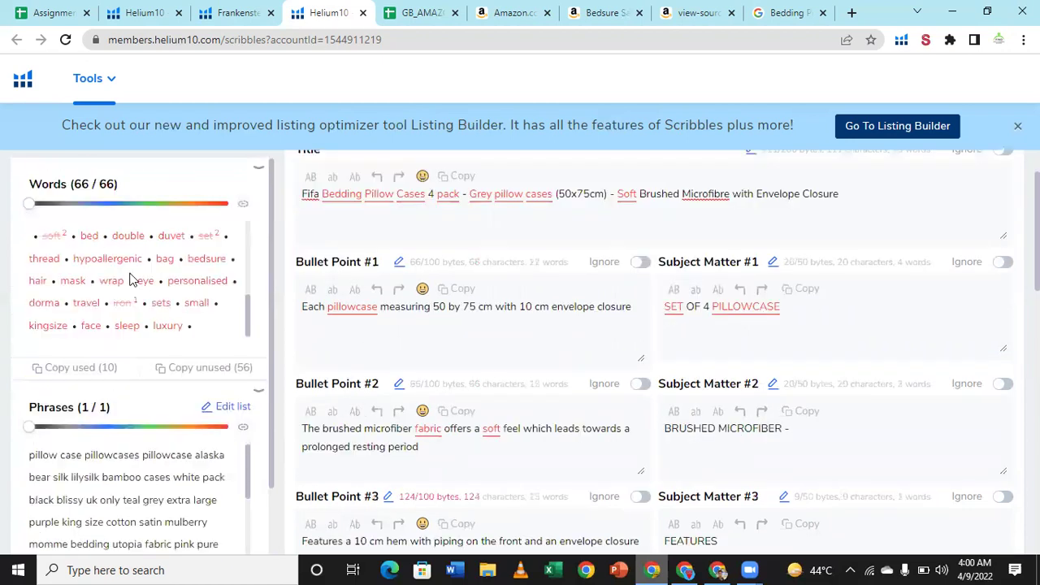
pyautogui.scroll(5, 127, 279)
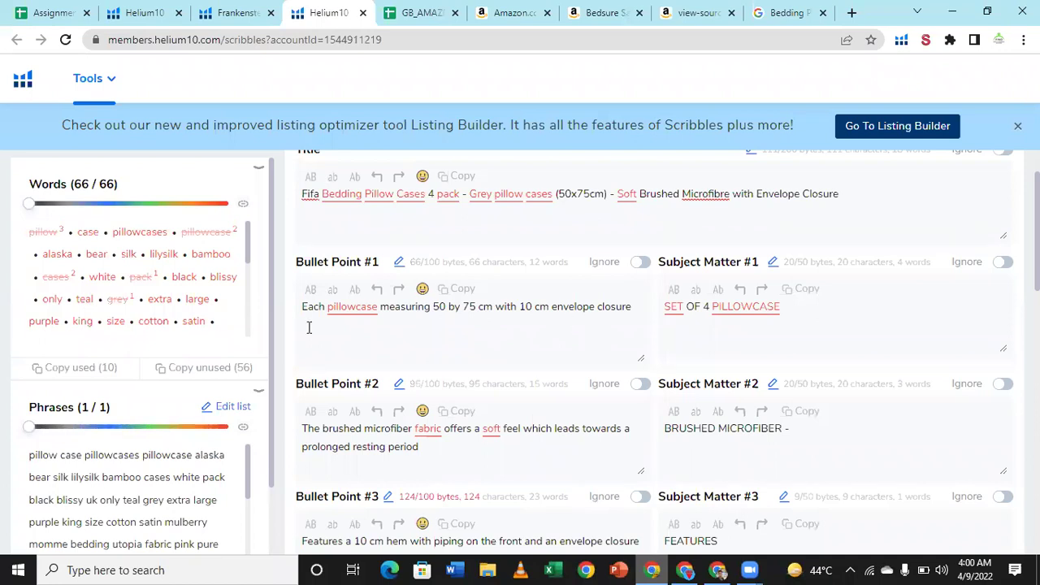
# - Try adding the keyword Silk on a new line of Bullet Point #1, and delete it again
pyautogui.click(497, 338)
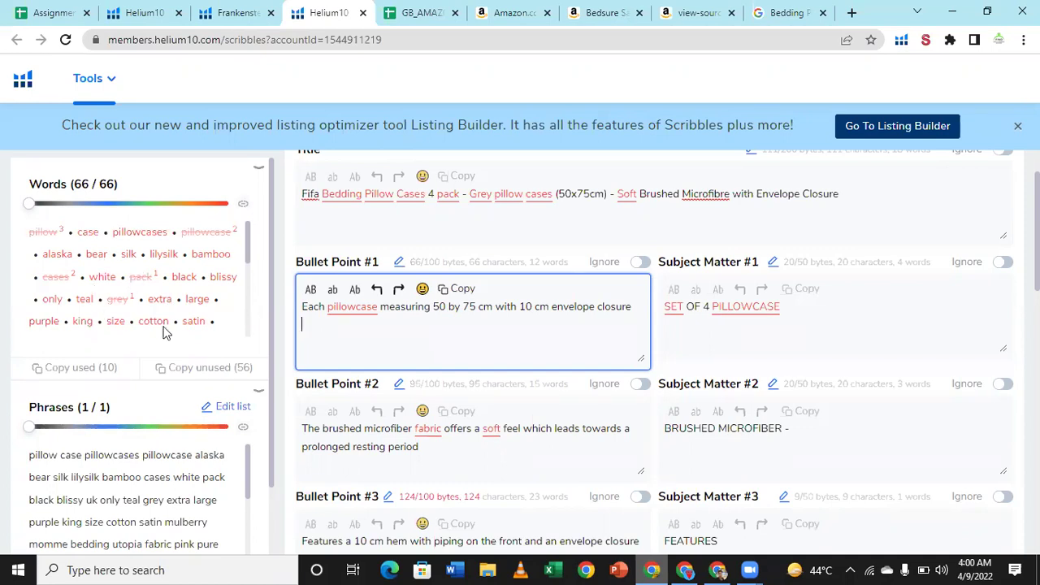
pyautogui.write('sik')
pyautogui.press('BackSpace')
pyautogui.press('BackSpace')
pyautogui.write('li')
pyautogui.write('k ')
pyautogui.write('ev')
pyautogui.write('ery')
pyautogui.press('BackSpace')
pyautogui.press('BackSpace')
pyautogui.press('BackSpace')
pyautogui.press('BackSpace')
pyautogui.press('BackSpace')
pyautogui.press('BackSpace')
pyautogui.press('BackSpace')
pyautogui.press('BackSpace')
pyautogui.press('BackSpace')
pyautogui.press('BackSpace')
pyautogui.press('BackSpace')
pyautogui.write('S')
pyautogui.write('ilk')
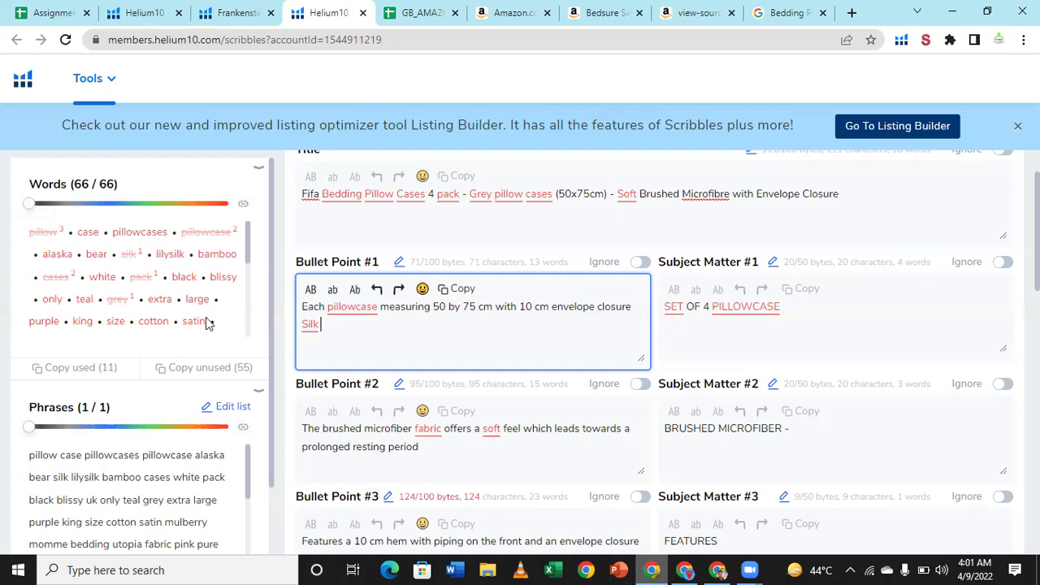
pyautogui.press('BackSpace')
pyautogui.press('BackSpace')
pyautogui.press('BackSpace')
pyautogui.press('BackSpace')
pyautogui.press('BackSpace')
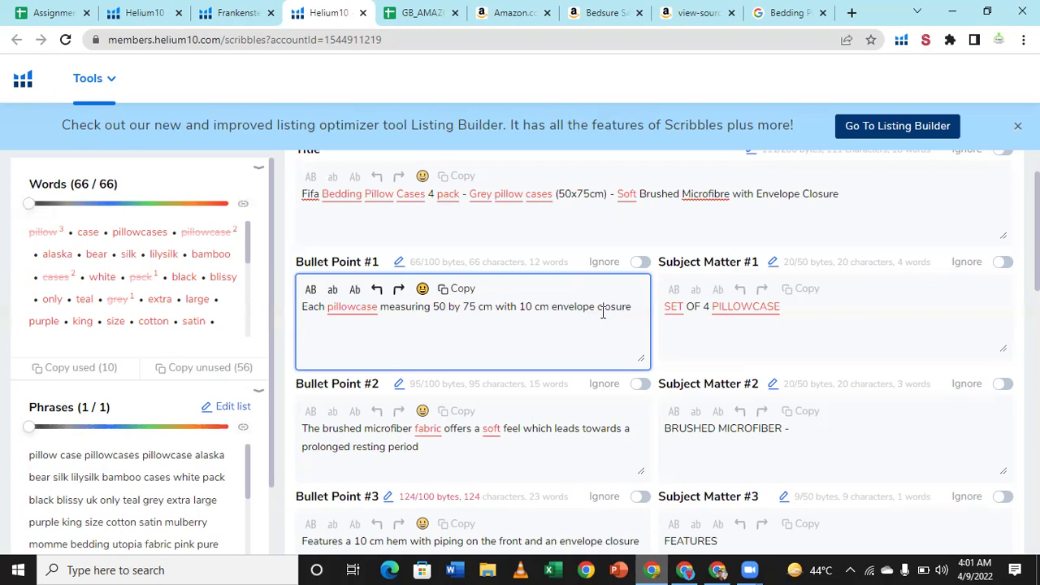
# - Look at the bullet point 05 page in Canva, and review the bullet points and the Description field in Scribbles
pyautogui.hotkey('alt', 'Tab')
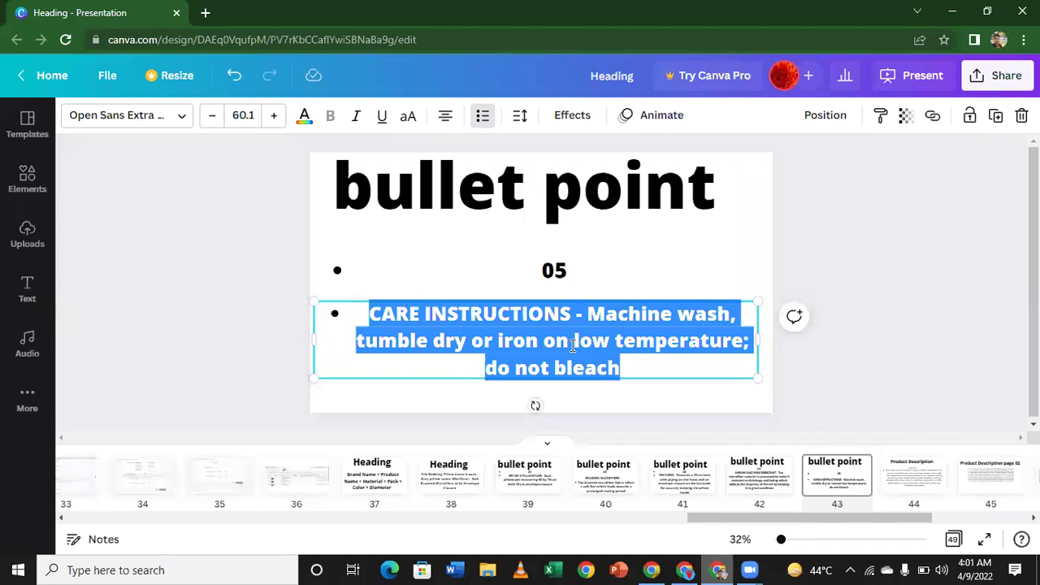
pyautogui.click(654, 571)
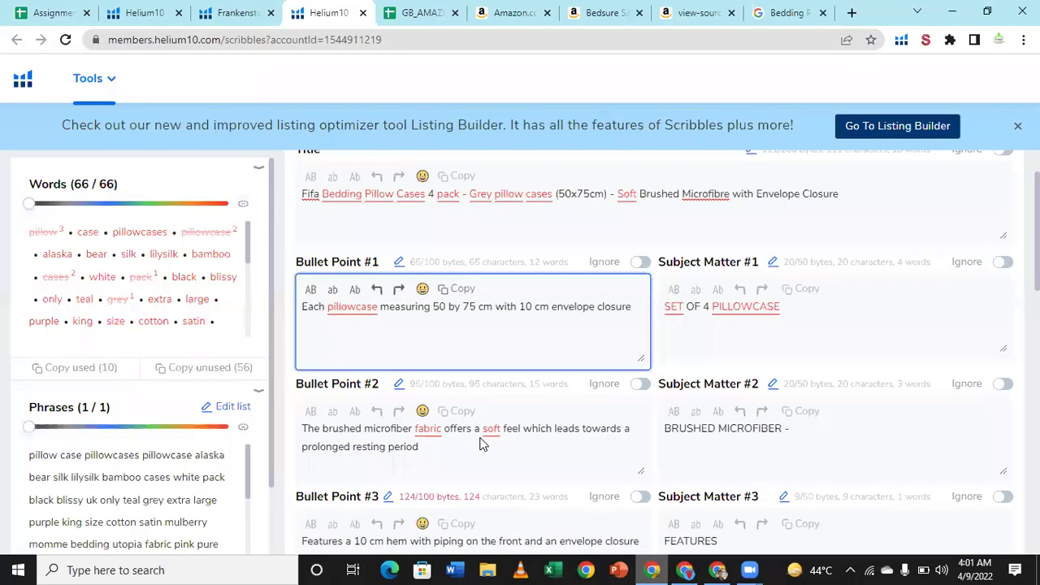
pyautogui.scroll(-1, 625, 358)
pyautogui.click(626, 356)
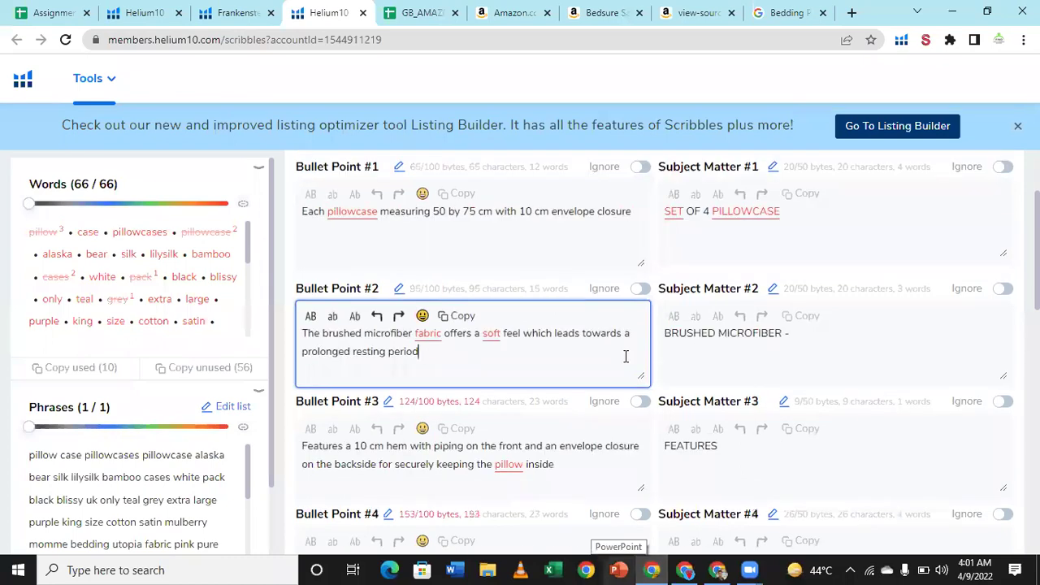
pyautogui.scroll(-5, 625, 355)
pyautogui.scroll(-1, 583, 367)
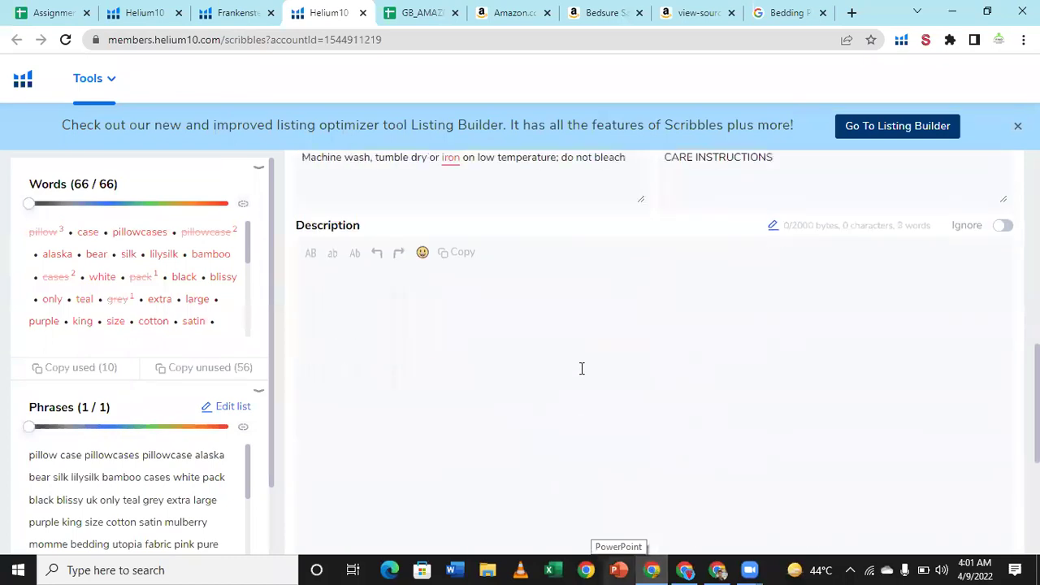
pyautogui.click(581, 369)
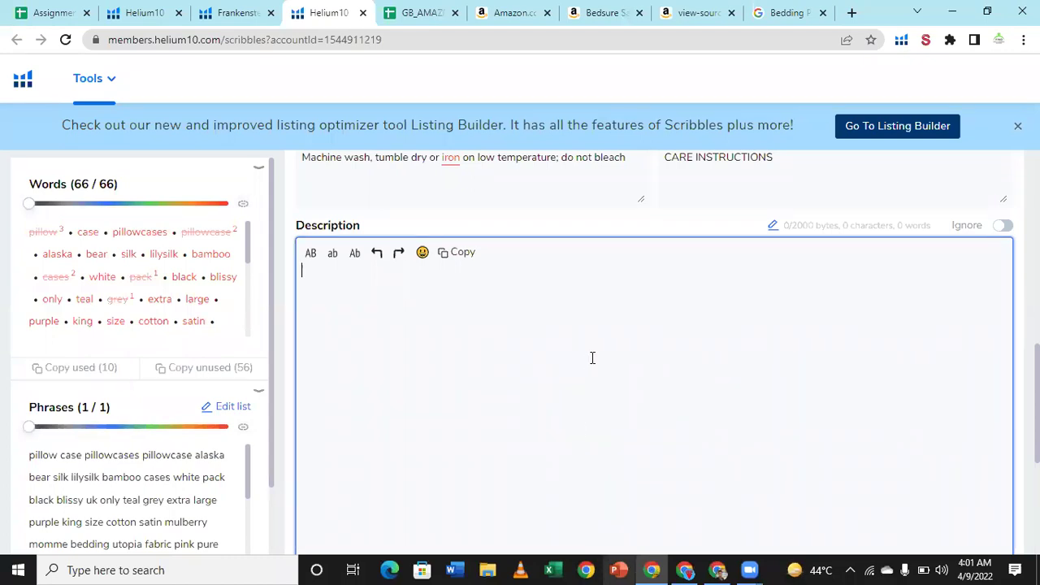
pyautogui.scroll(4, 551, 399)
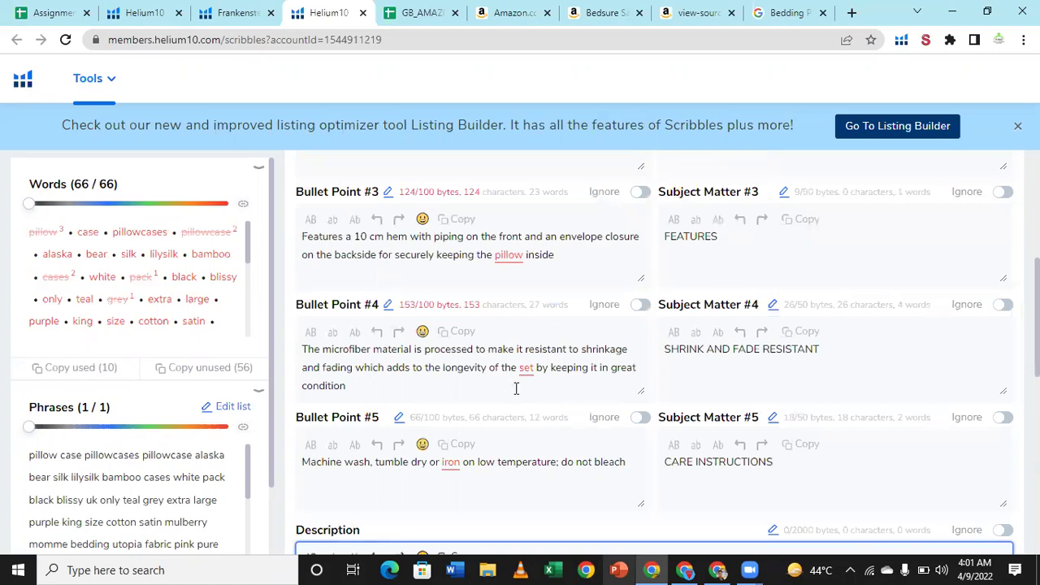
pyautogui.scroll(-2, 516, 388)
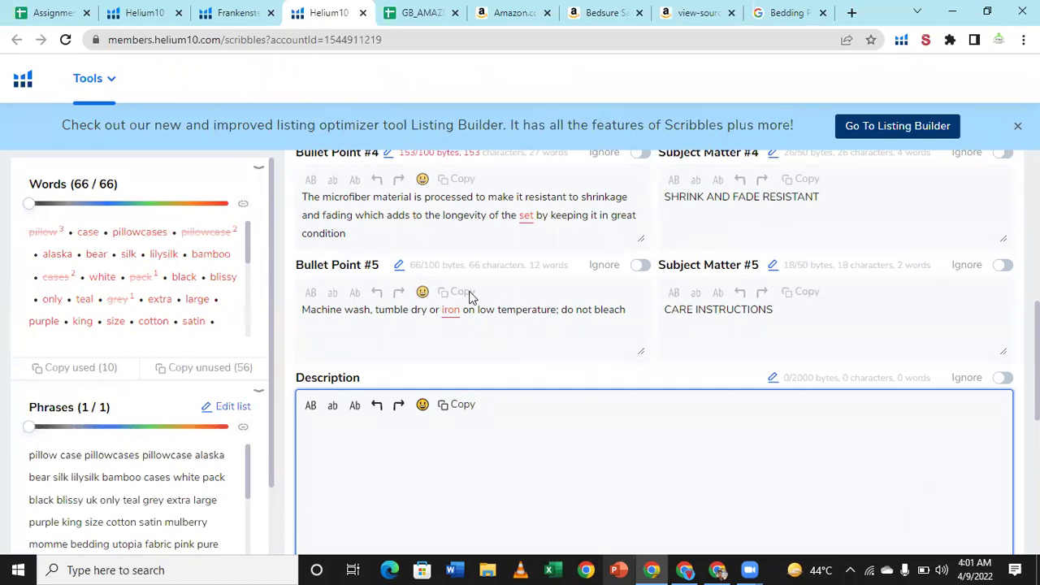
# - Switch to Canva's Product Description page 44 and enlarge the Pack of 4 description text to font size 43.1
pyautogui.hotkey('alt', 'Tab')
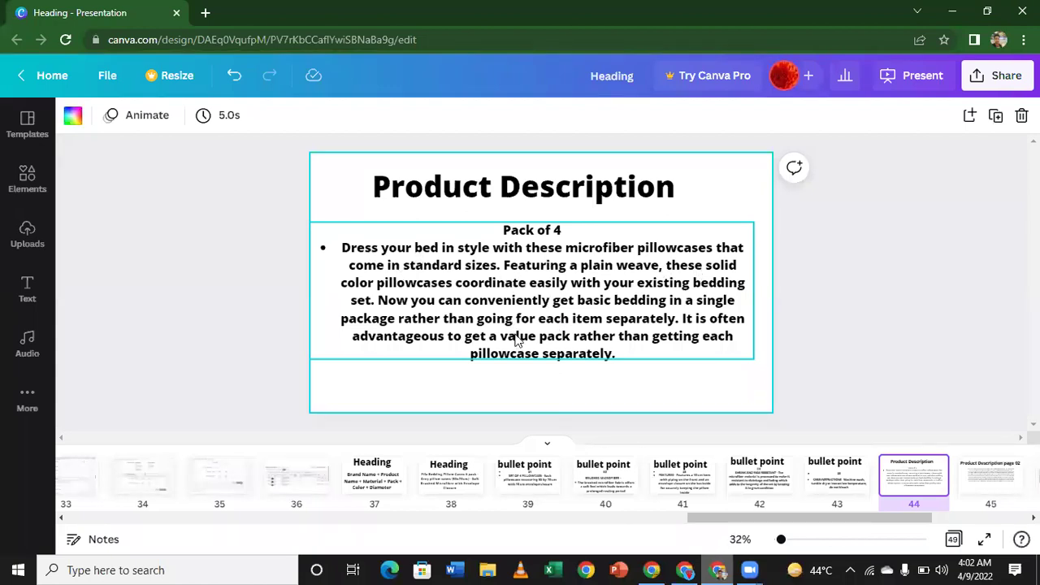
pyautogui.click(366, 261)
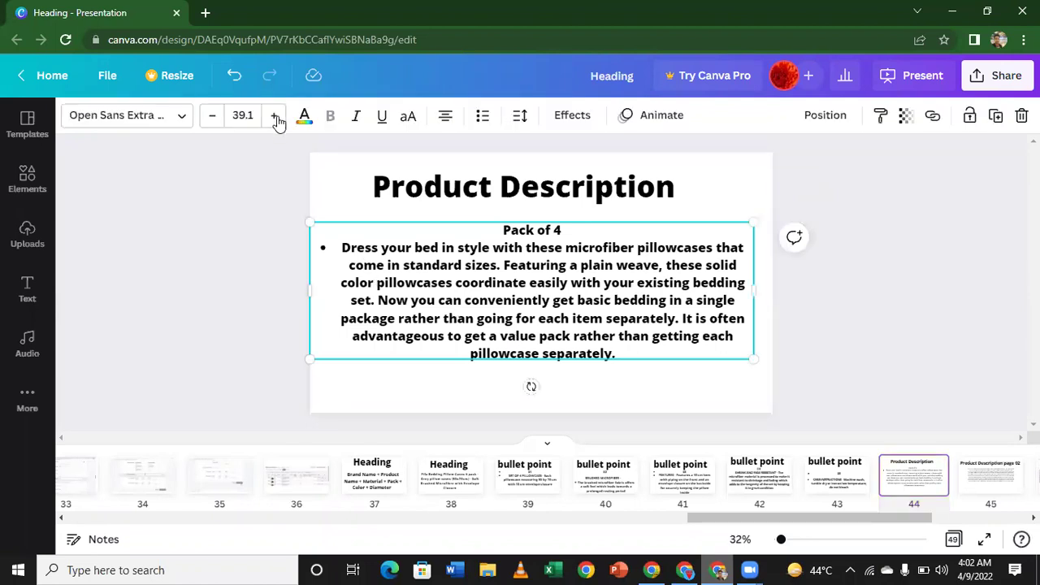
pyautogui.click(275, 115)
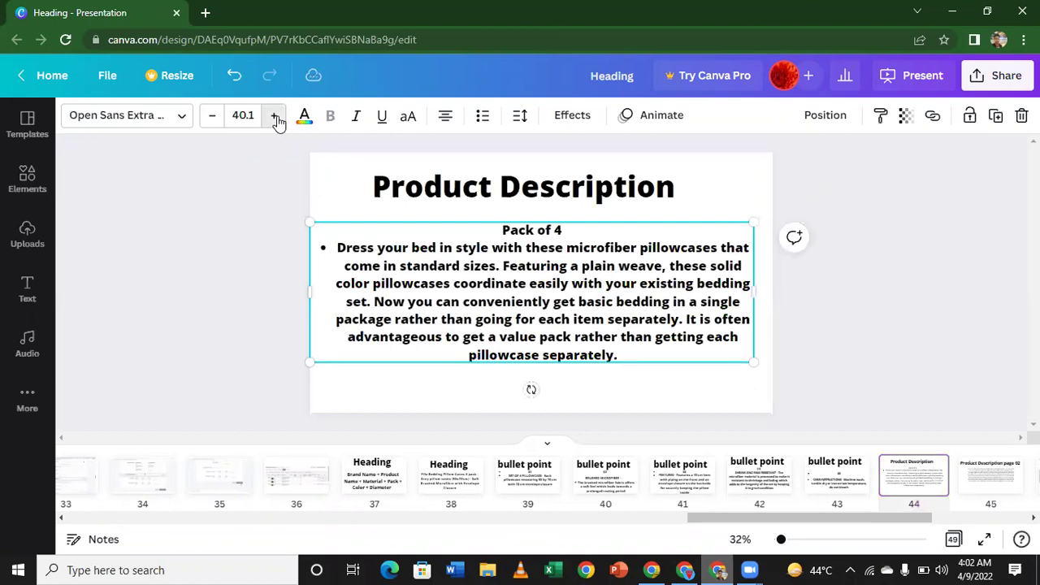
pyautogui.click(275, 116)
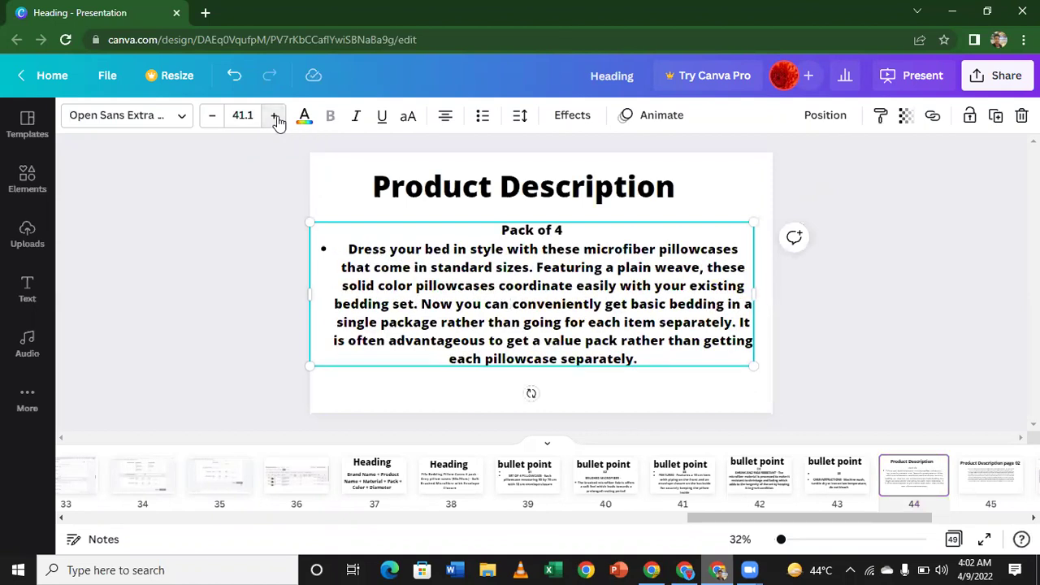
pyautogui.click(275, 115)
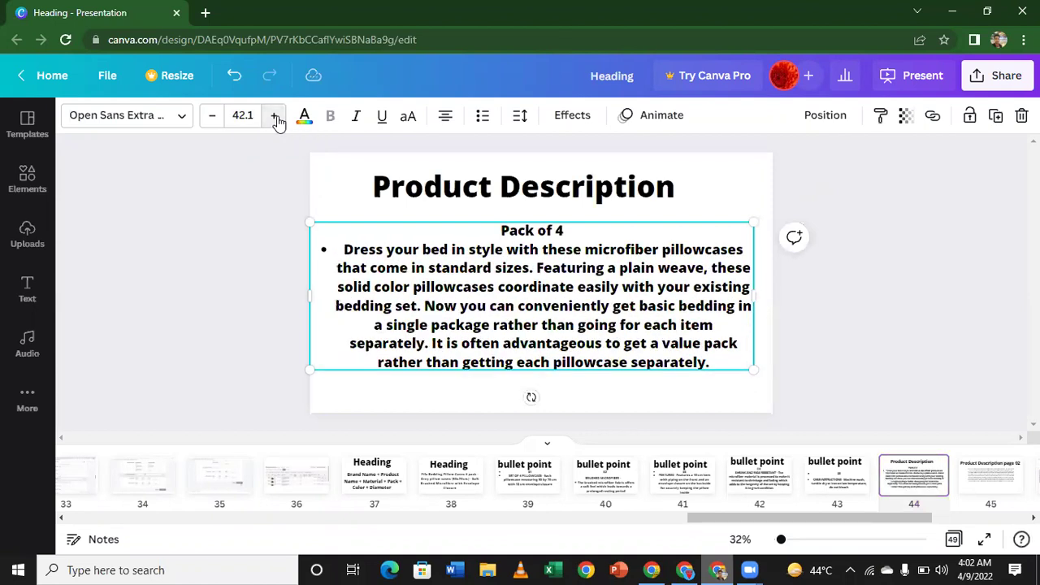
pyautogui.click(275, 115)
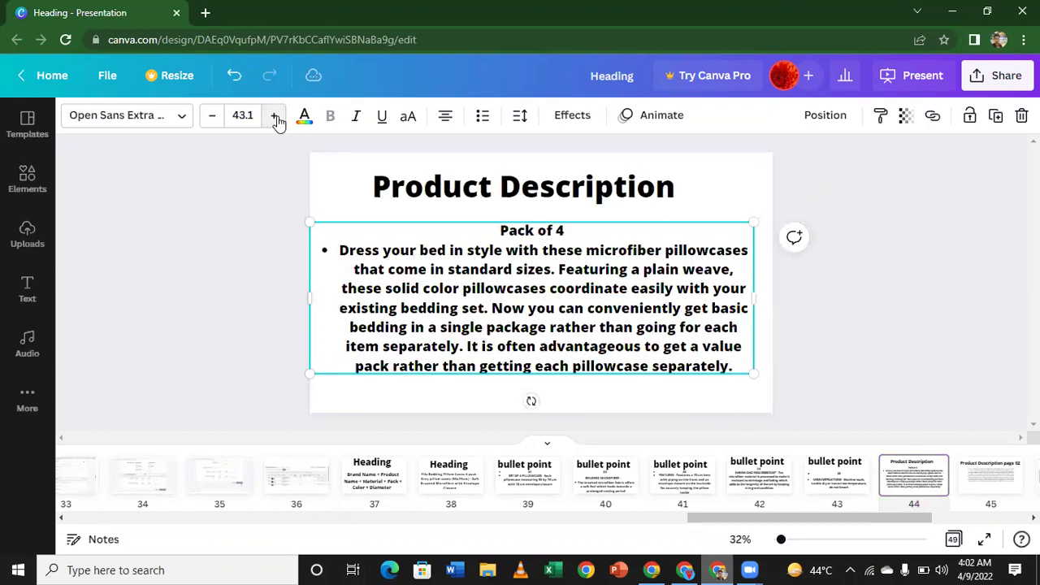
# - Increase the Pack of 4 description text on the Product Description page to font size 44.1 and deselect it
pyautogui.click(275, 115)
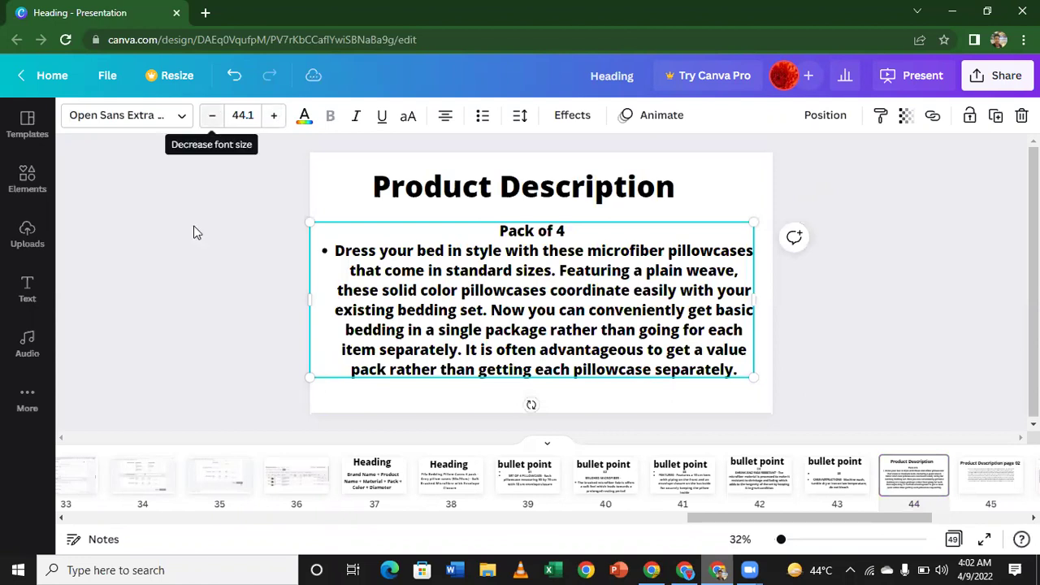
pyautogui.click(194, 278)
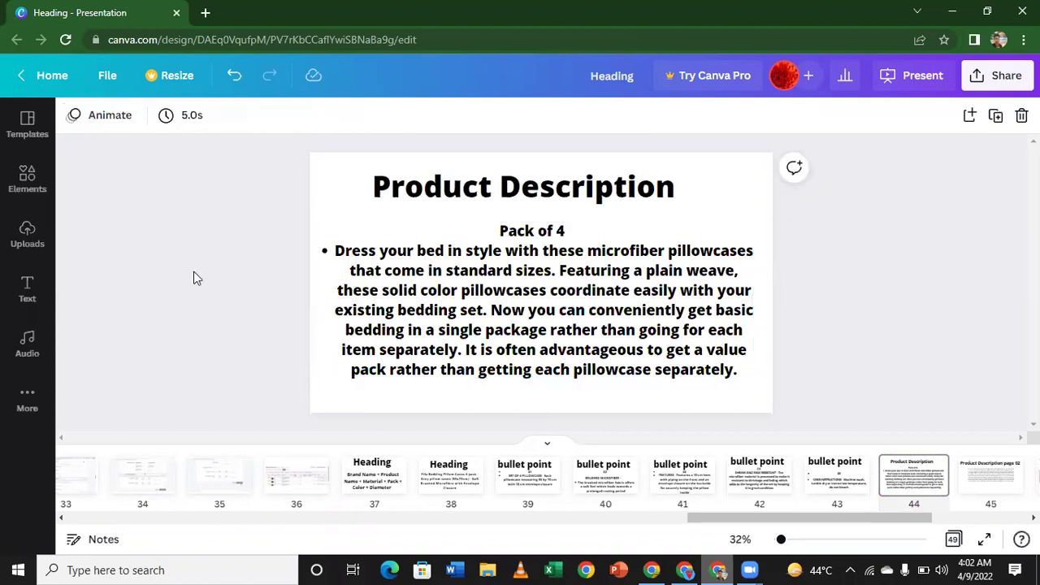
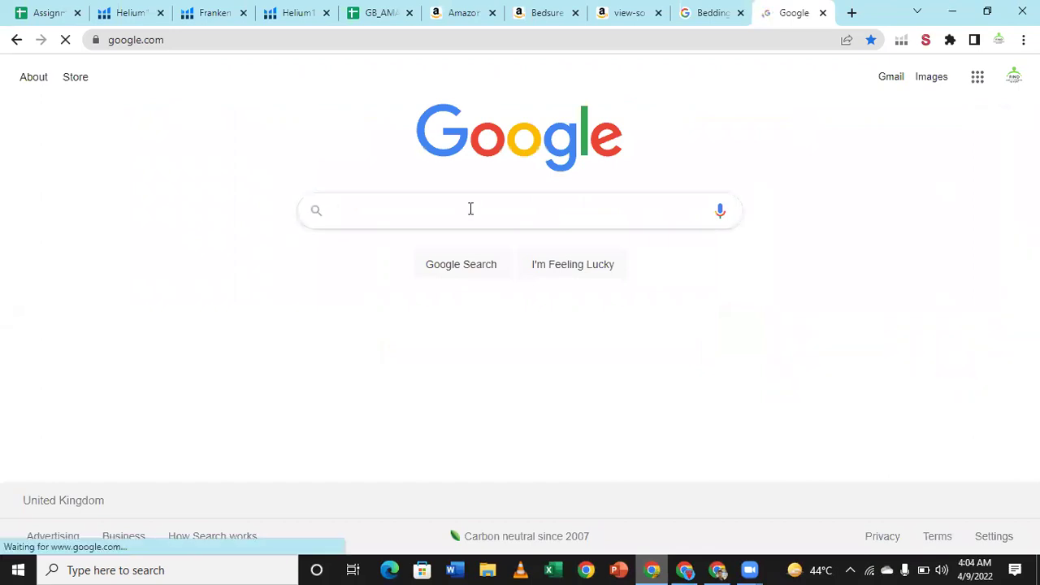
# - Search Google for sellerapp, open the SellerApp website from the results and look over its home page
pyautogui.write('sellerapp')
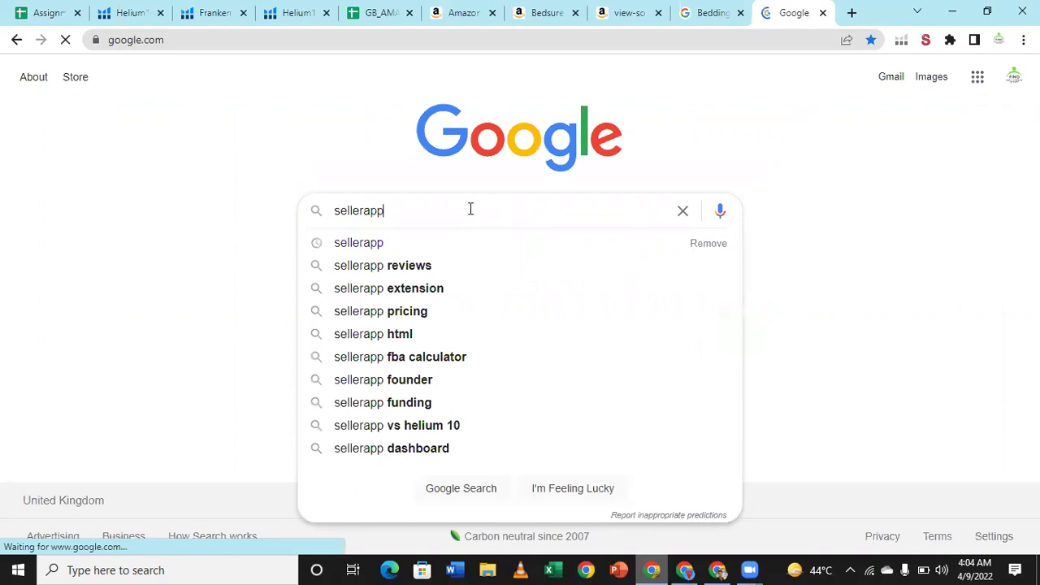
pyautogui.press('Down')
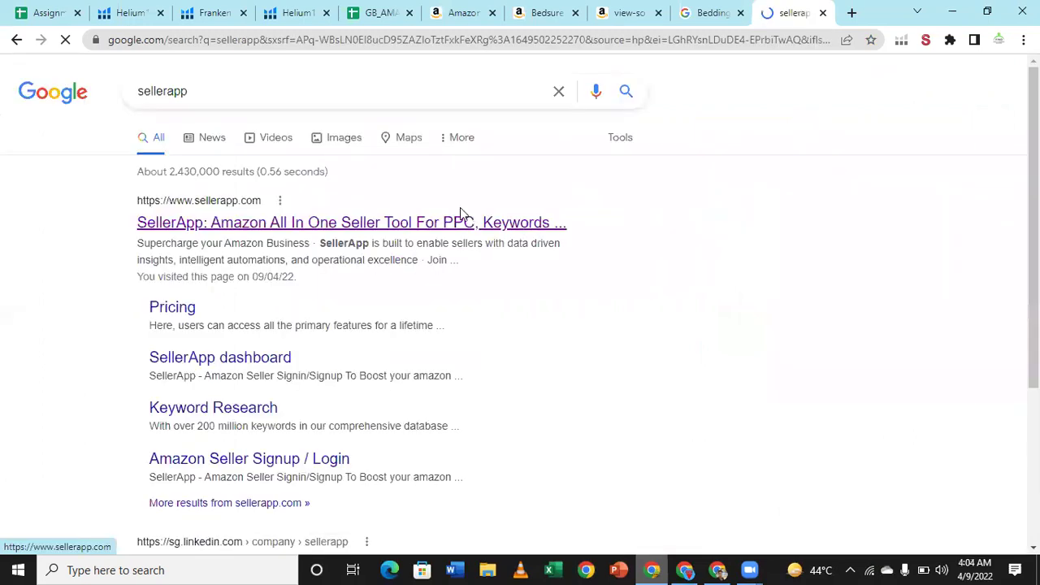
pyautogui.click(279, 228)
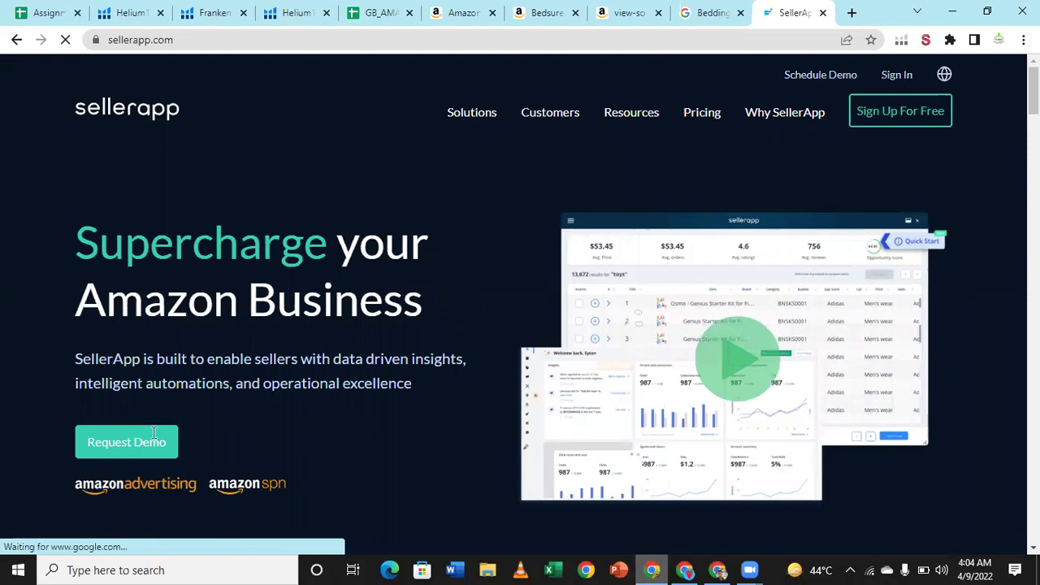
pyautogui.scroll(-3, 171, 359)
pyautogui.scroll(3, 171, 360)
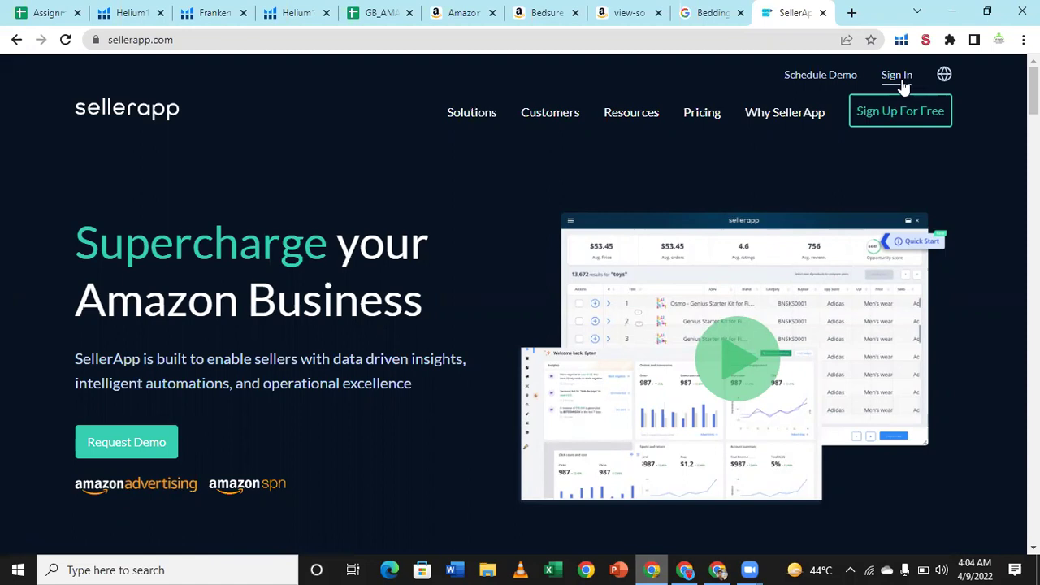
# - Sign in to SellerApp with Google, close the blank pop-up window and set the marketplace to United Kingdom
pyautogui.click(897, 79)
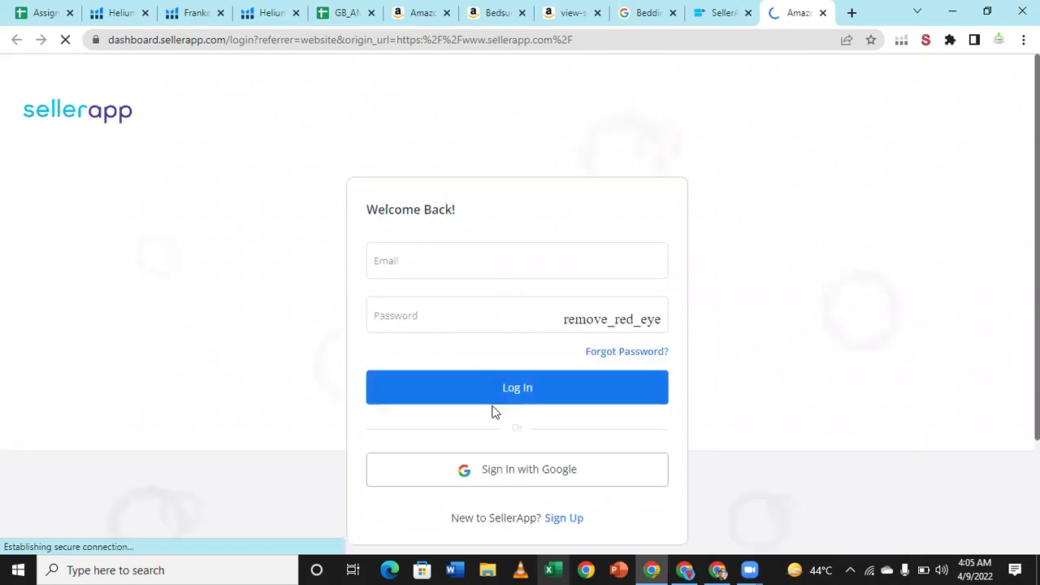
pyautogui.click(505, 478)
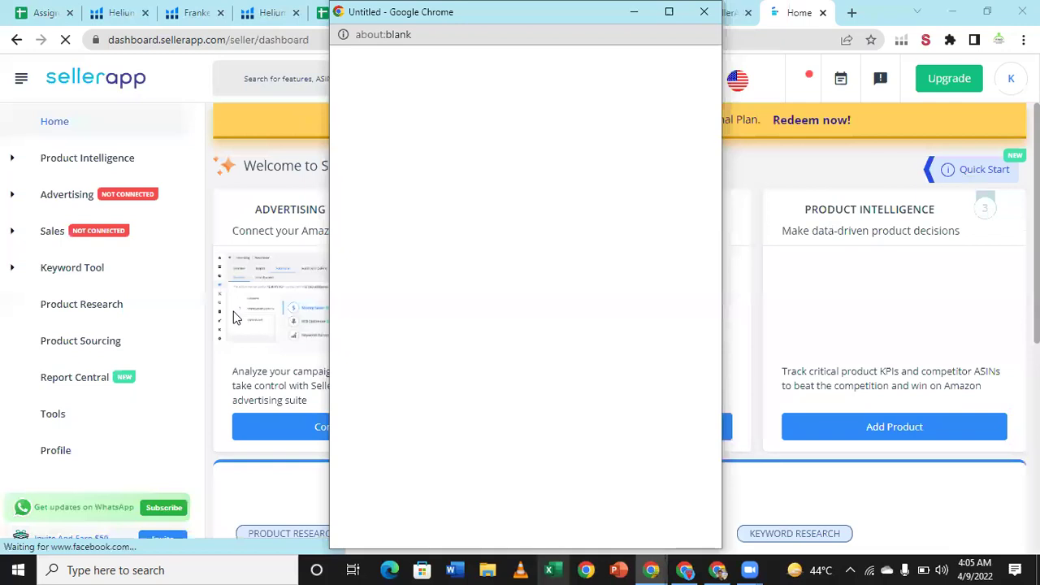
pyautogui.click(703, 13)
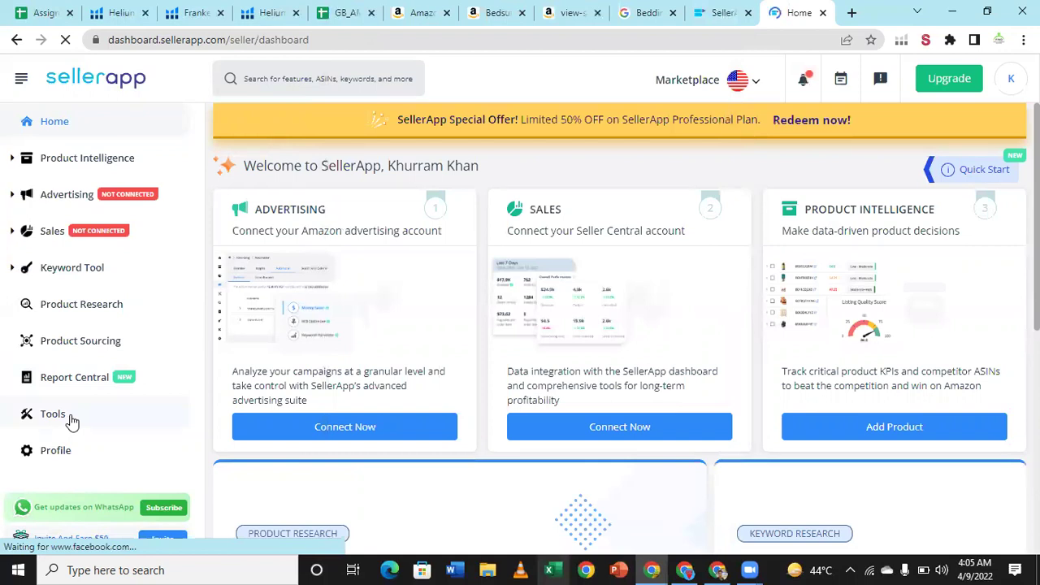
pyautogui.click(756, 82)
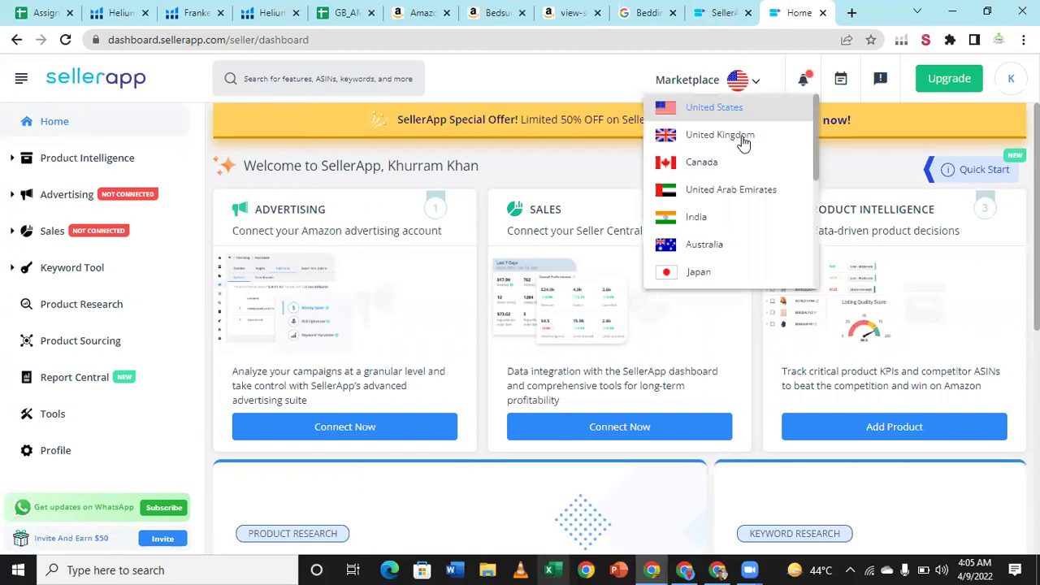
pyautogui.click(743, 136)
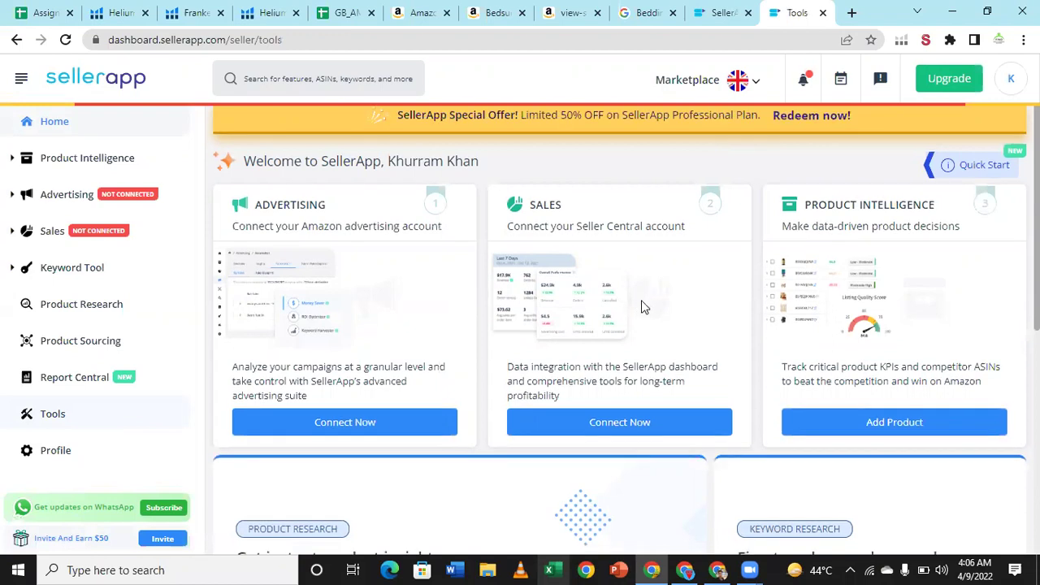
# - Open the Product Description Editor from SellerApp's tools and place the cursor in the empty description box
pyautogui.scroll(-5, 642, 307)
pyautogui.scroll(3, 641, 307)
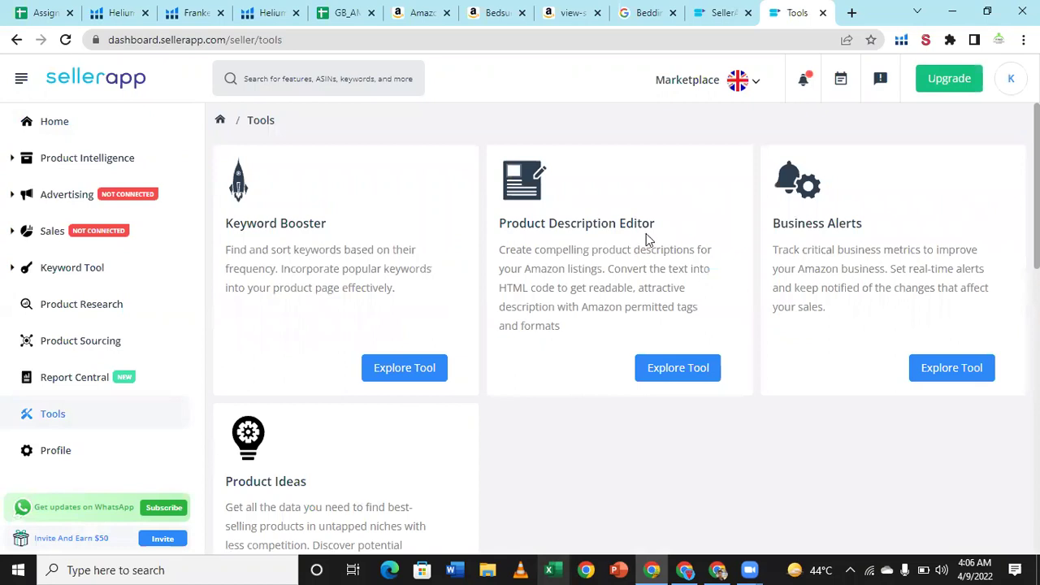
pyautogui.click(673, 374)
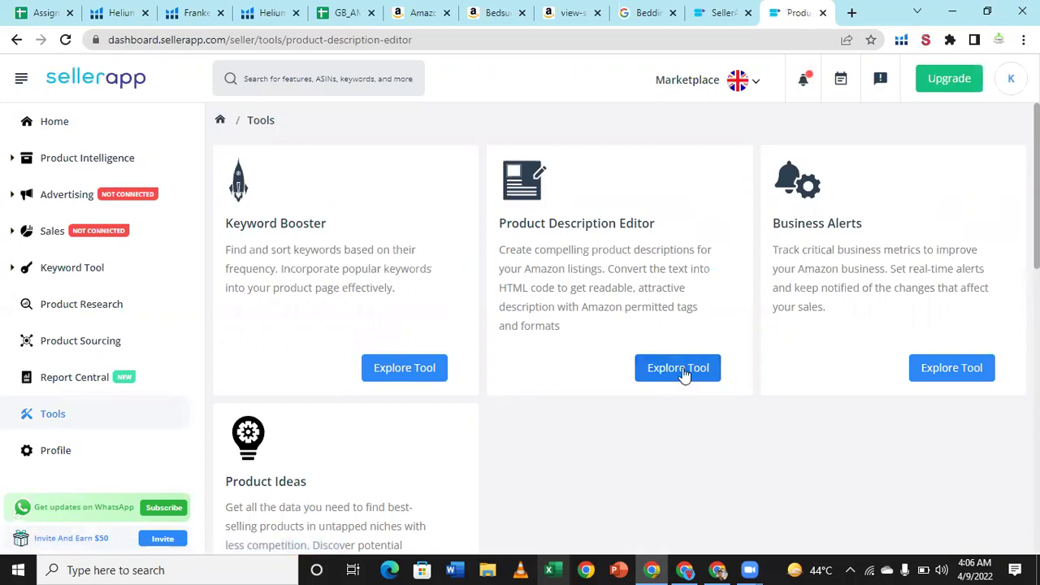
pyautogui.click(683, 368)
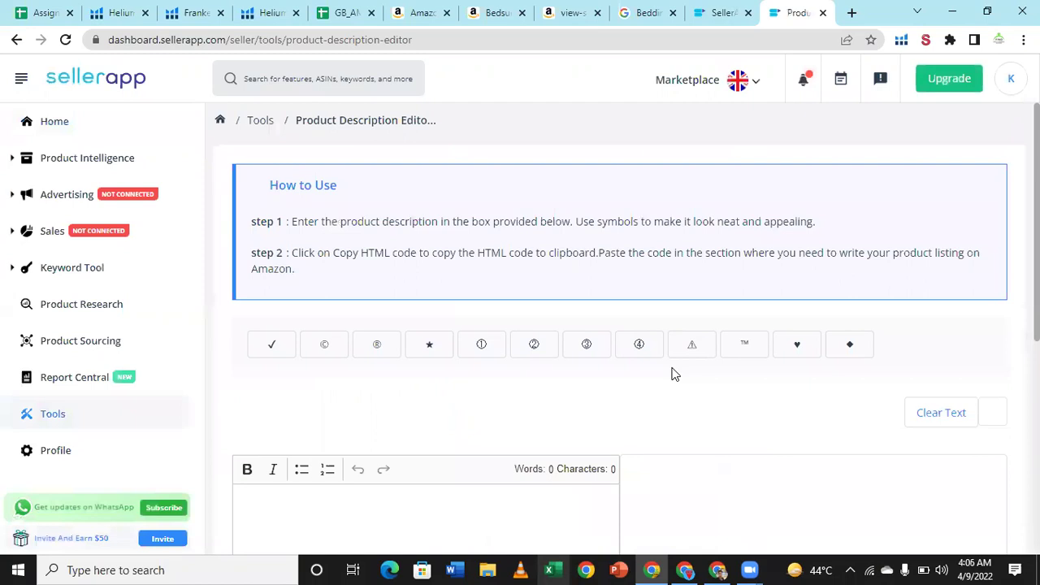
pyautogui.scroll(-2, 462, 404)
pyautogui.click(455, 404)
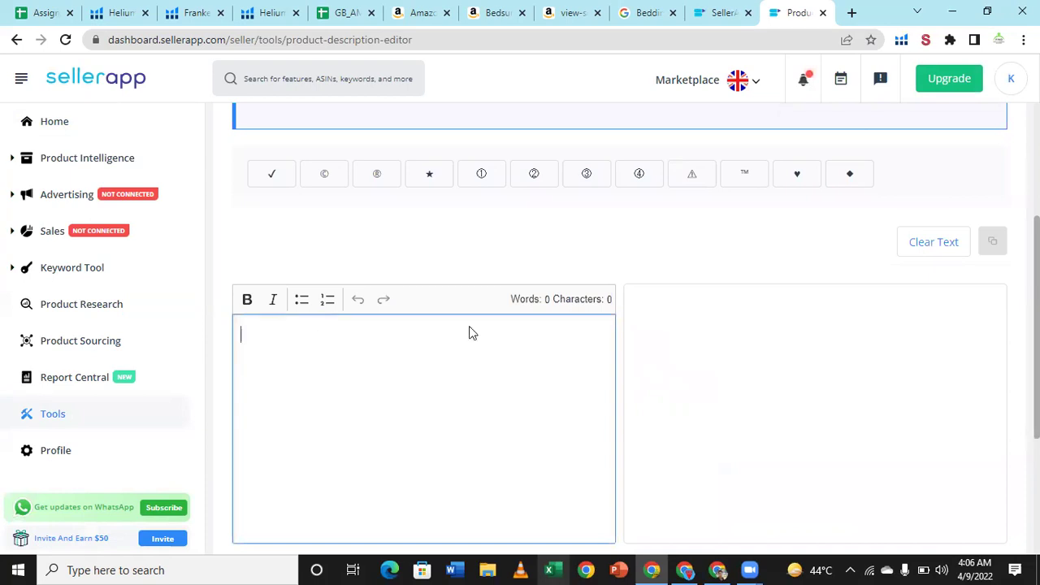
# - Copy the whole Pack of 4 description from the Canva page, paste it into SellerApp's description editor and review the generated HTML
pyautogui.hotkey('alt', 'Tab')
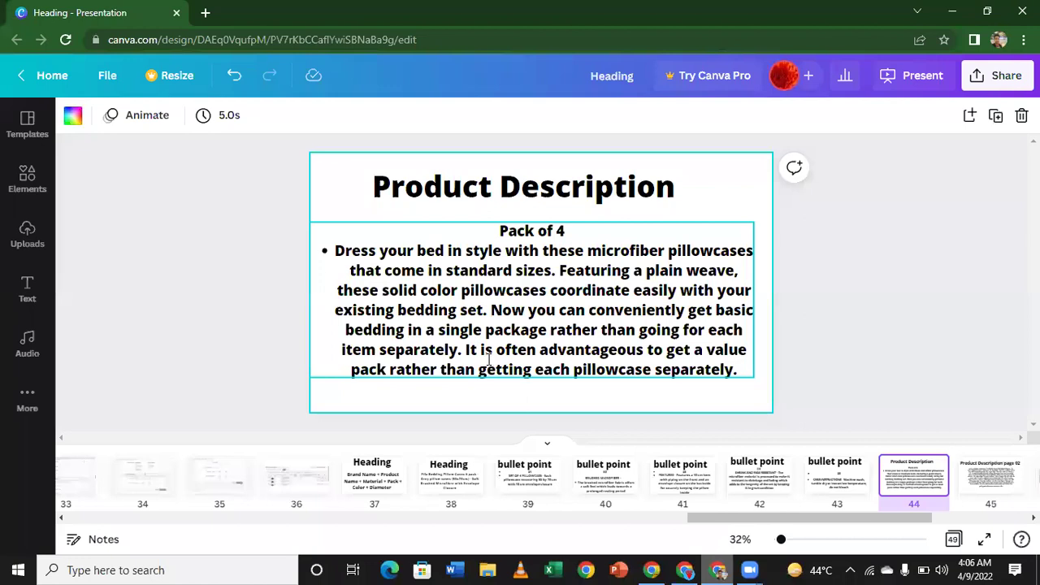
pyautogui.doubleClick(488, 364)
pyautogui.hotkey('ctrl', 'a')
pyautogui.hotkey('ctrl', 'c')
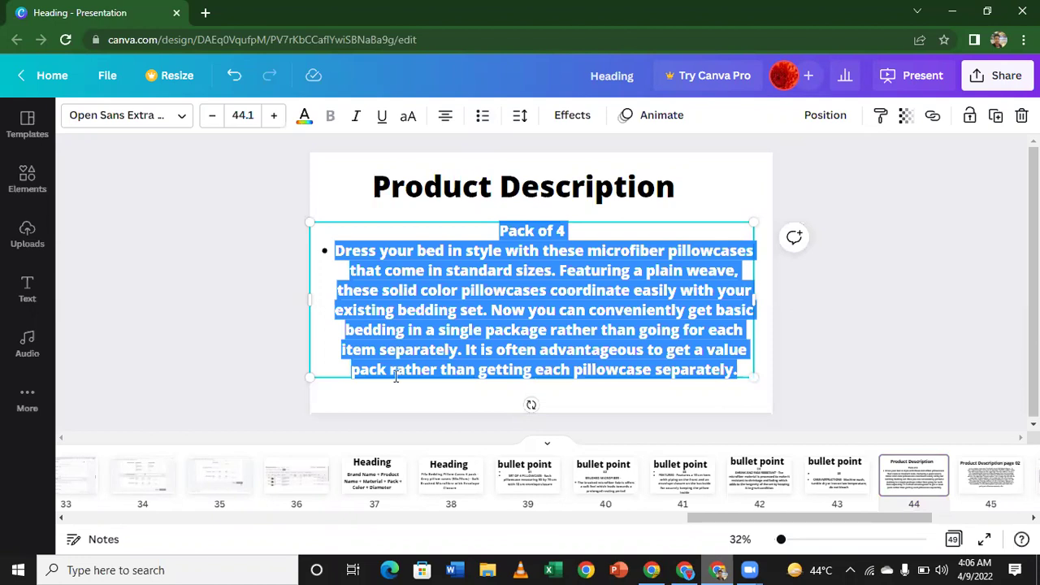
pyautogui.hotkey('alt', 'Tab')
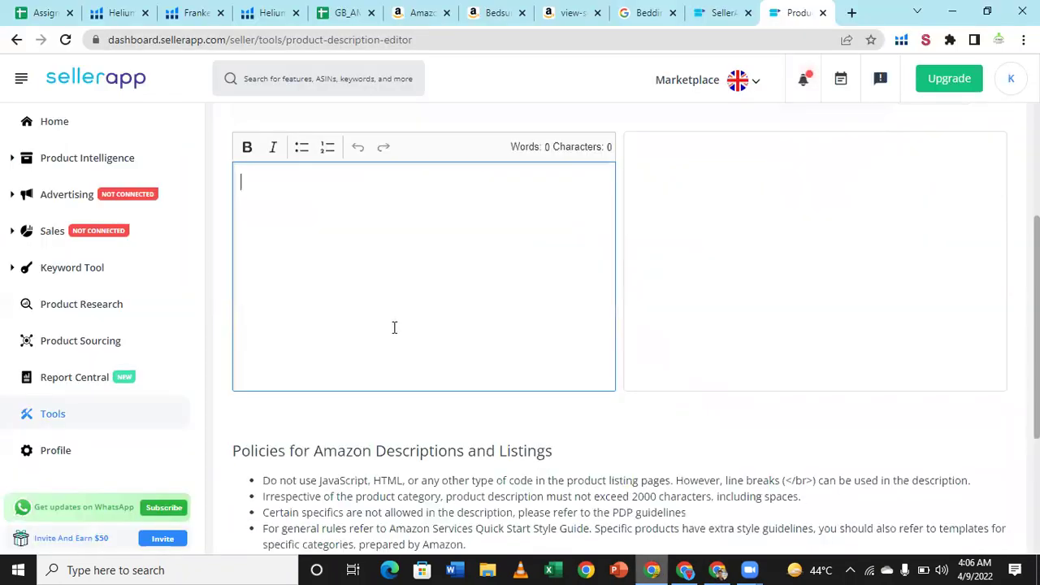
pyautogui.hotkey('ctrl', 'v')
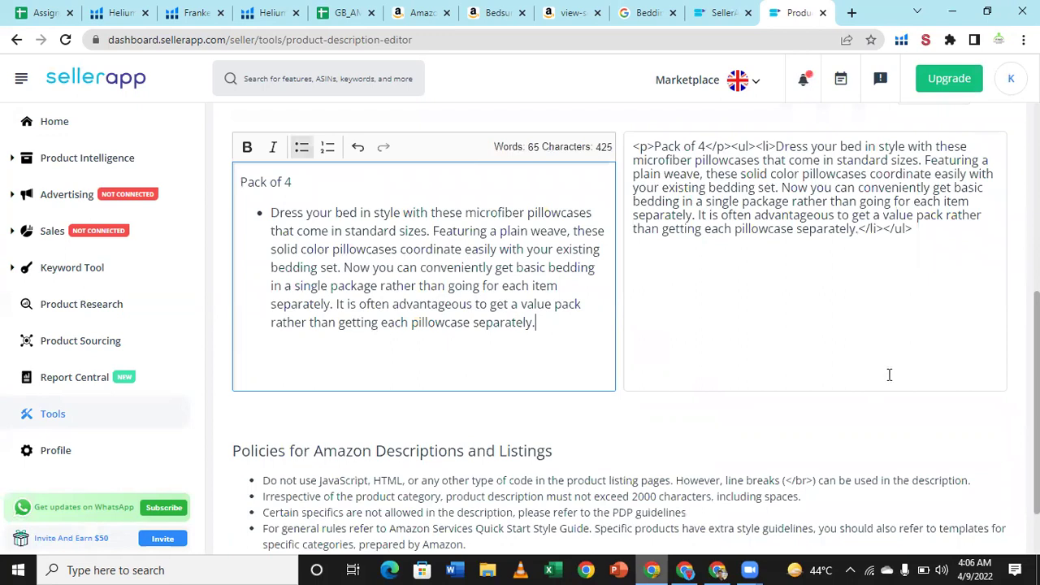
pyautogui.scroll(2, 849, 398)
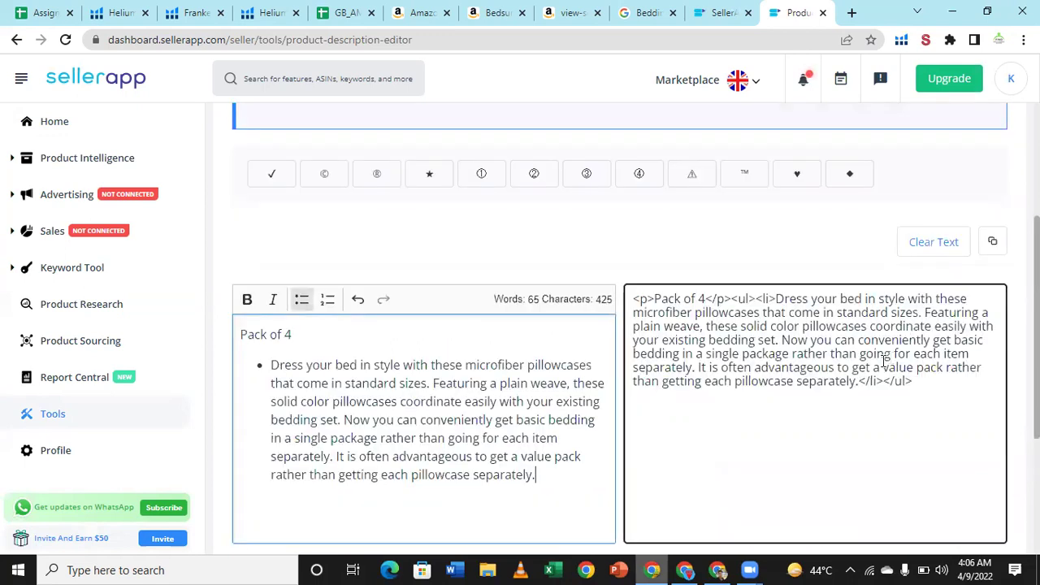
pyautogui.scroll(-1, 345, 340)
pyautogui.scroll(1, 311, 325)
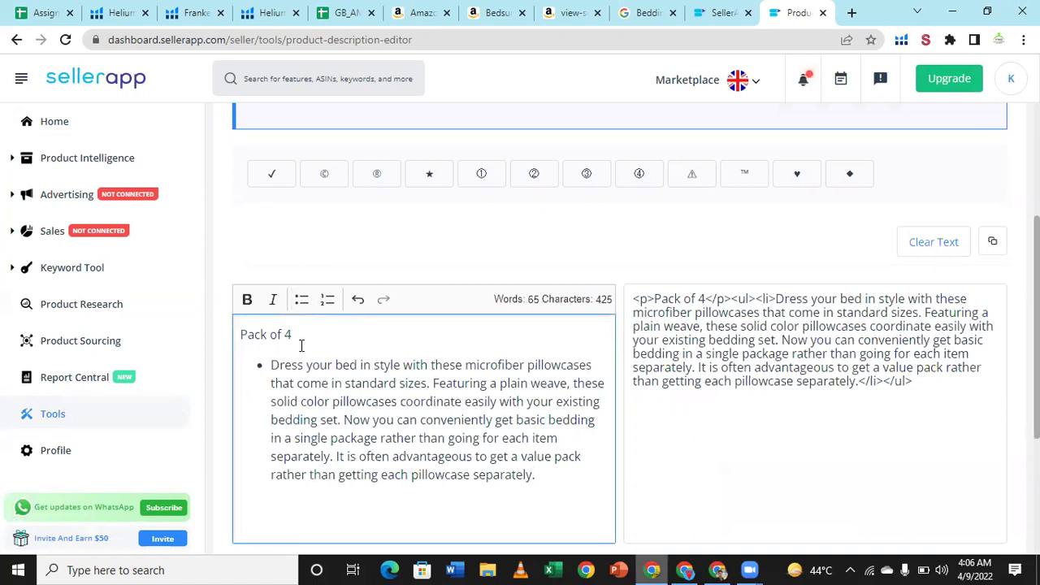
# - Try adding a blank line below Pack of 4, delete it along with the line's last characters, and undo the deletion
pyautogui.press('Return')
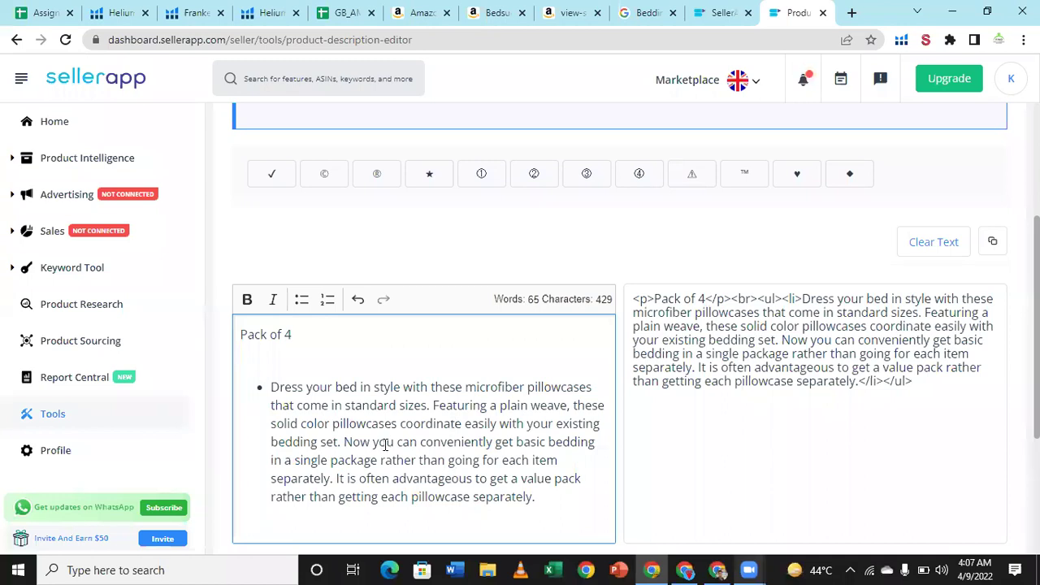
pyautogui.press('BackSpace')
pyautogui.press('BackSpace')
pyautogui.press('BackSpace')
pyautogui.press('BackSpace')
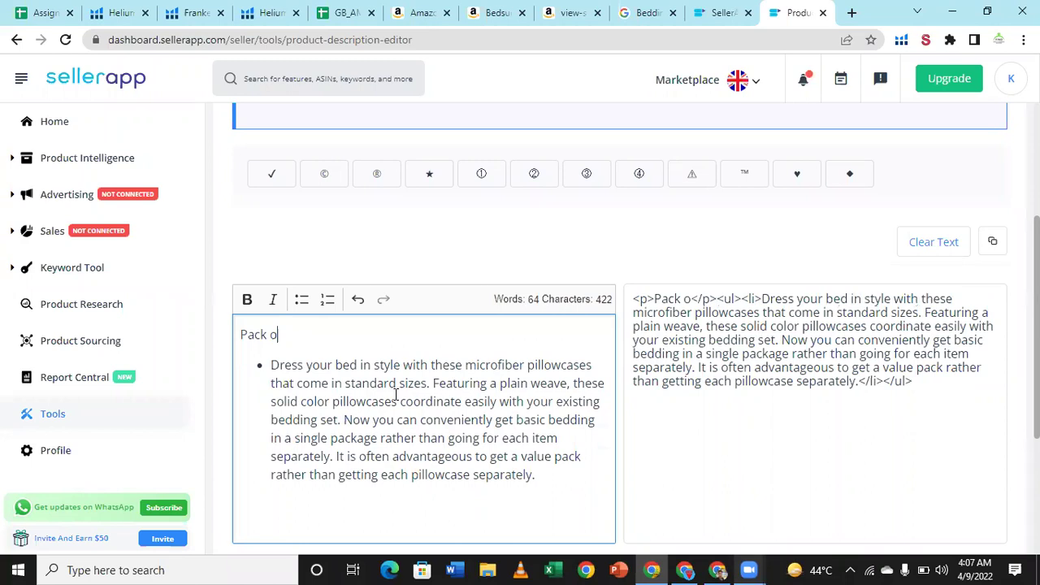
pyautogui.hotkey('ctrl', 'z')
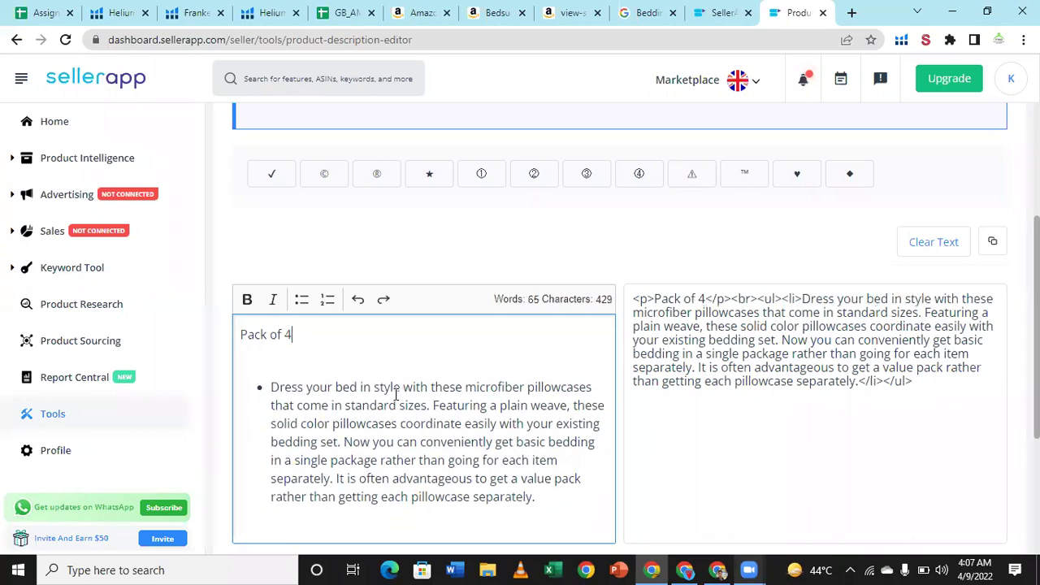
# - Remove the bullet and the blank line so the description text continues directly after Pack of 4
pyautogui.click(277, 381)
pyautogui.press('BackSpace')
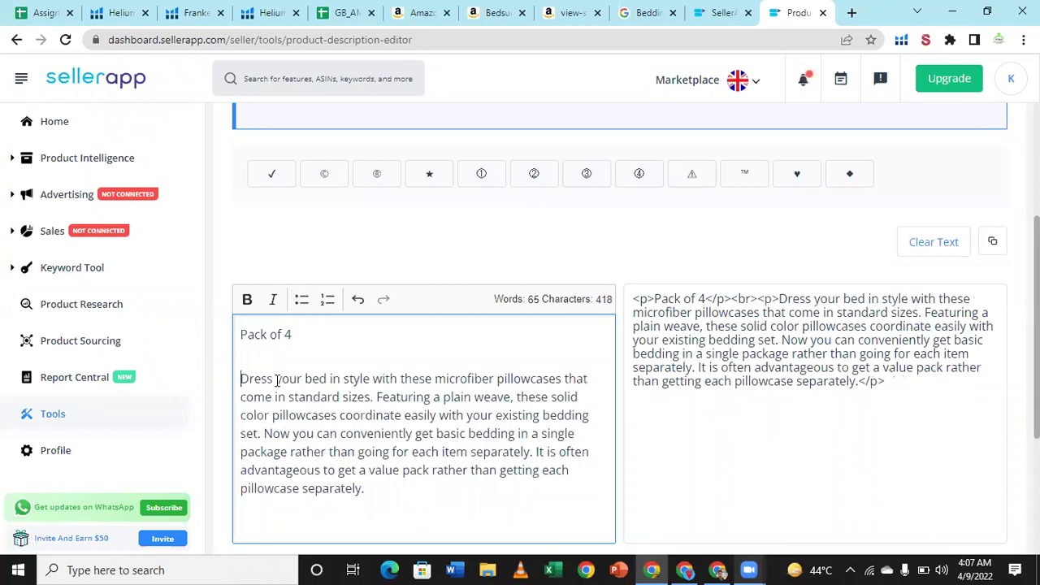
pyautogui.press('BackSpace')
pyautogui.press('BackSpace')
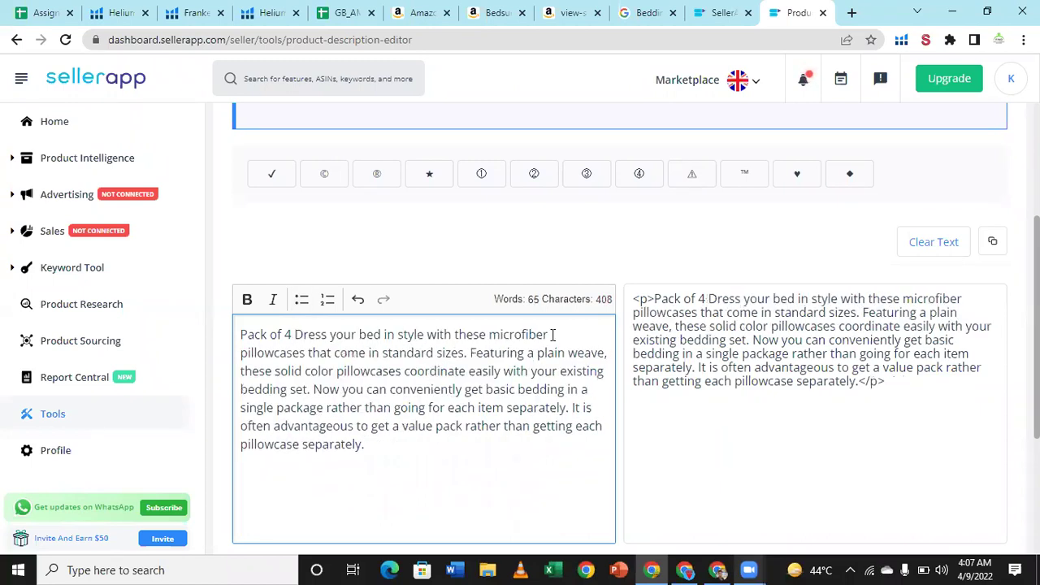
# - Split the description into separate paragraphs after "Pack of 4" and after "in a single package"
pyautogui.press('End')
pyautogui.press('Return')
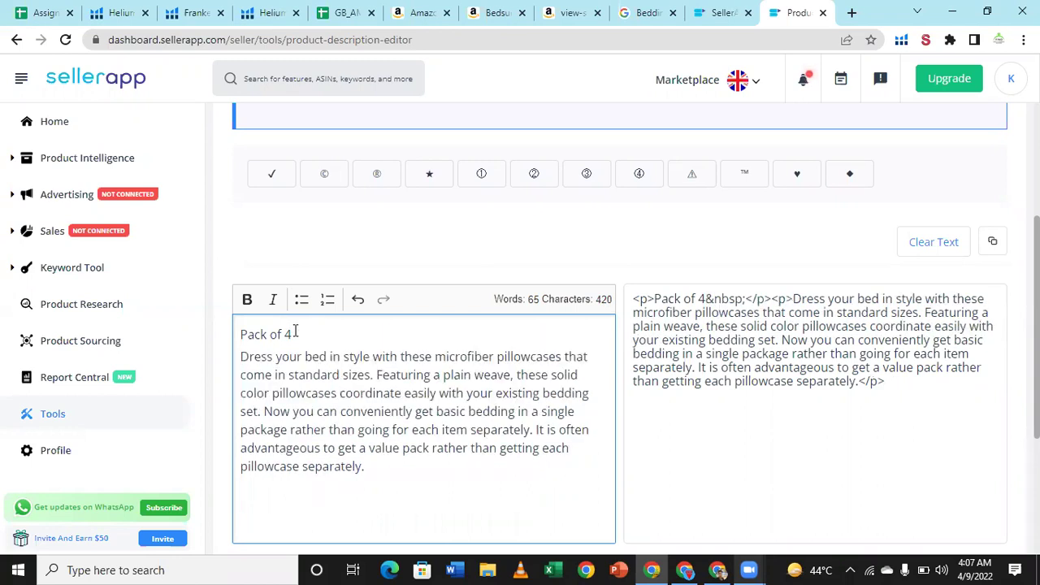
pyautogui.hotkey('ctrl', 'Right')
pyautogui.press('Return')
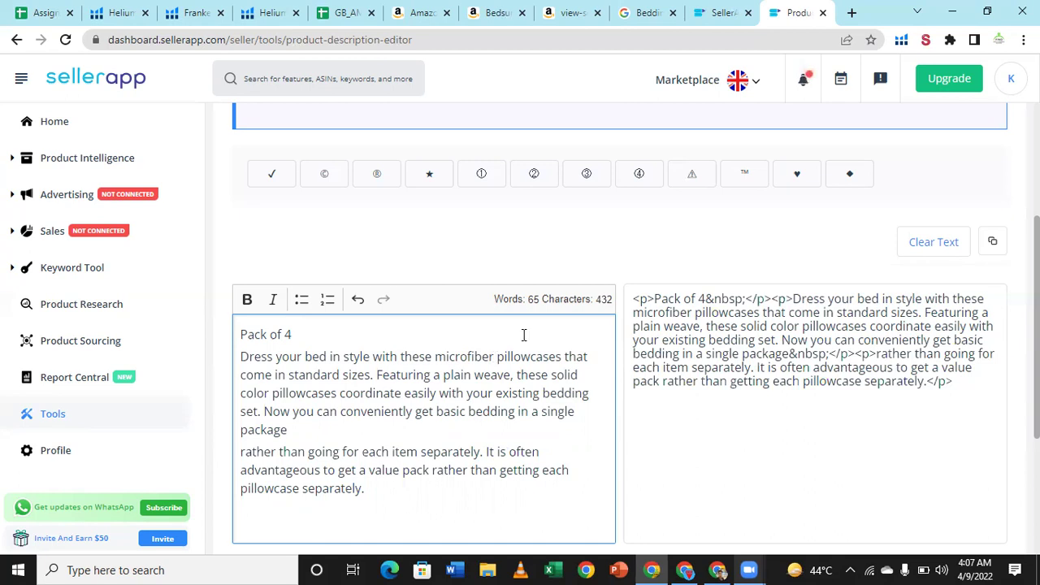
# - Make the words "pillowcases that" bold in the paragraph starting "Dress your bed in style"
pyautogui.moveTo(588, 356); pyautogui.dragTo(494, 356)
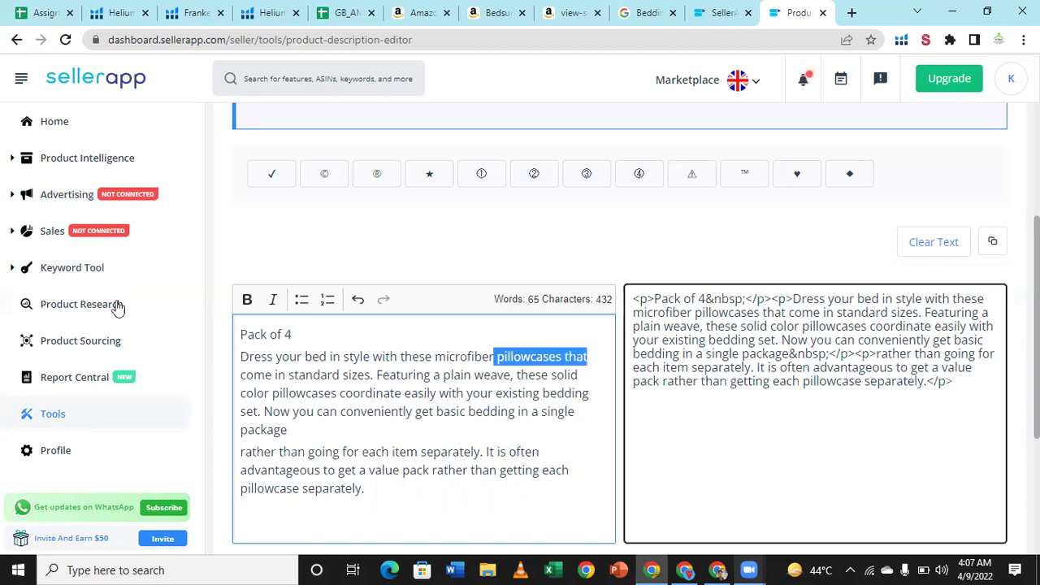
pyautogui.click(248, 300)
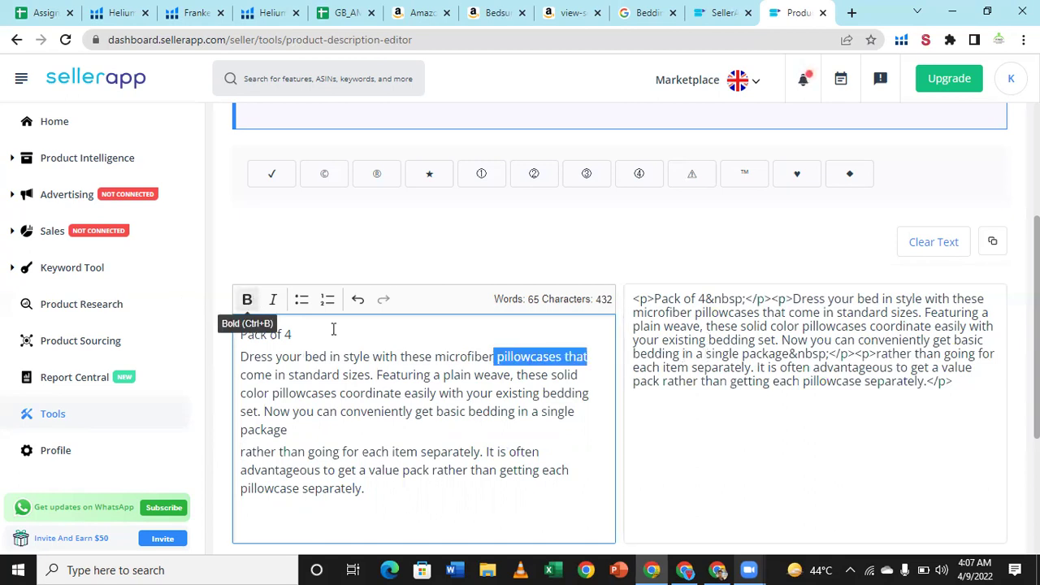
pyautogui.click(532, 411)
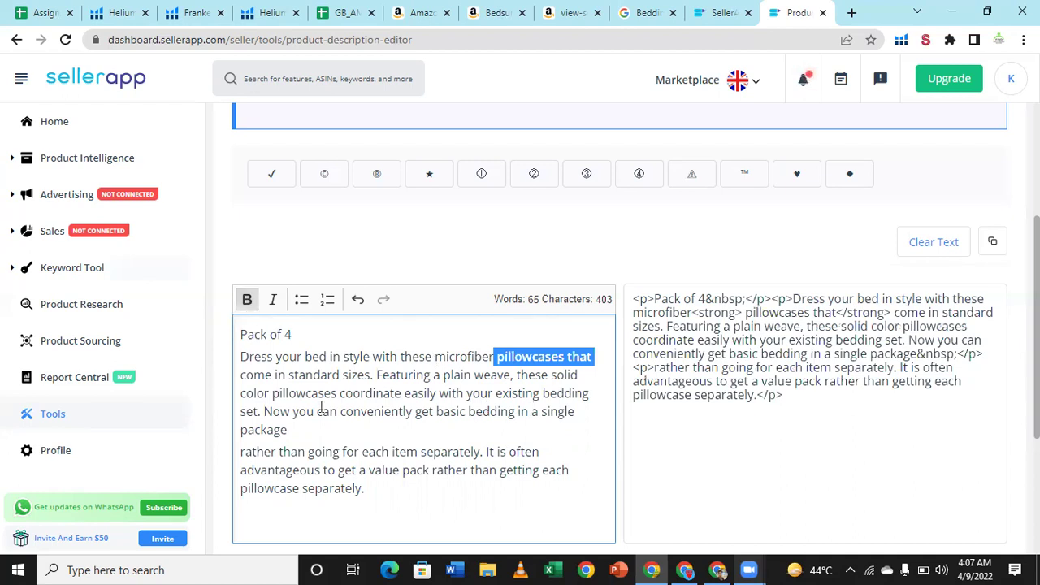
# - Format the "Dress your bed in style" paragraph as a bulleted list and the "rather than going" paragraph as a numbered list
pyautogui.click(261, 411)
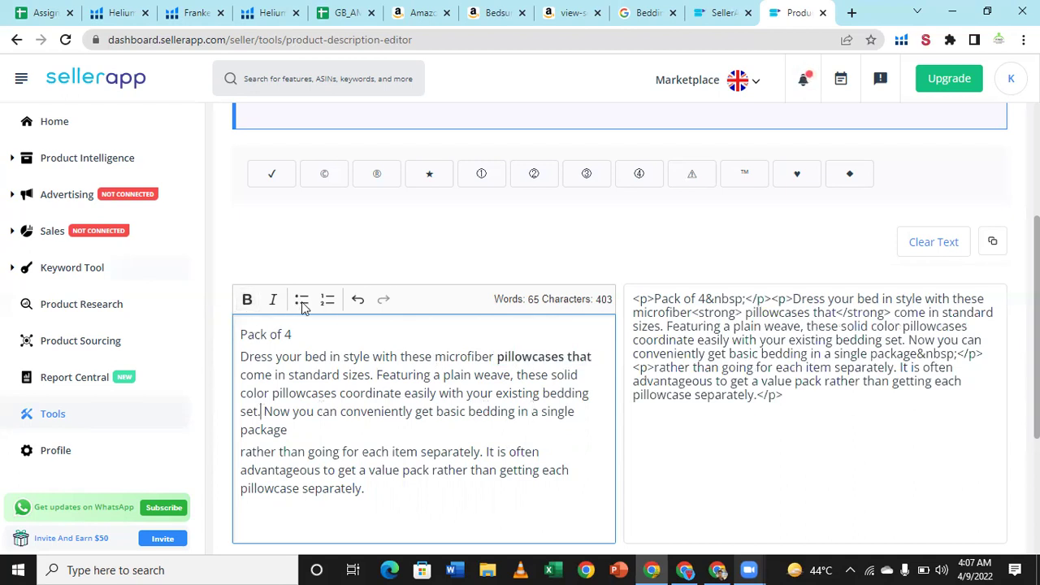
pyautogui.click(302, 299)
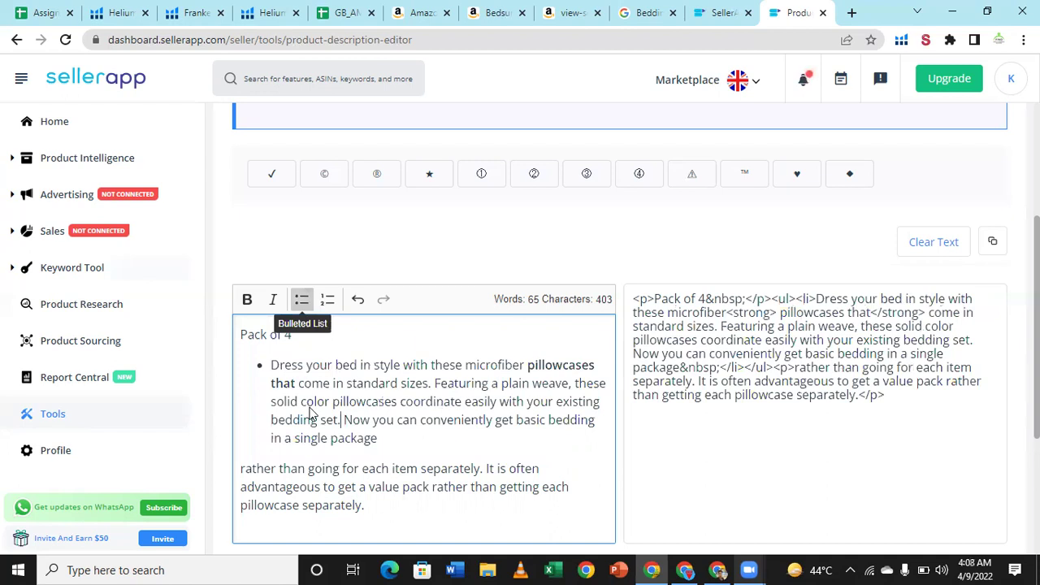
pyautogui.moveTo(239, 470); pyautogui.dragTo(418, 471)
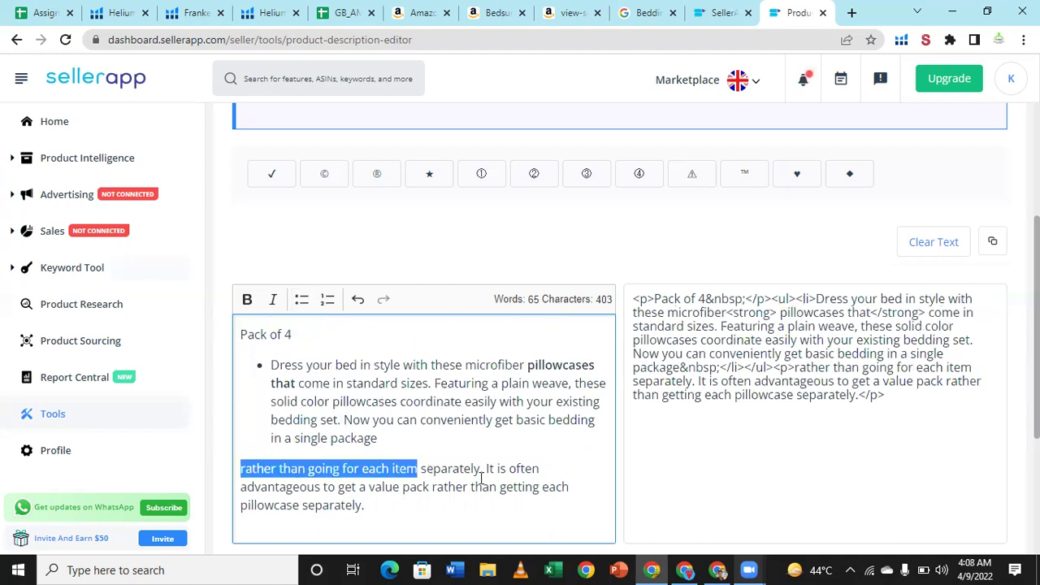
pyautogui.moveTo(482, 478); pyautogui.dragTo(482, 477)
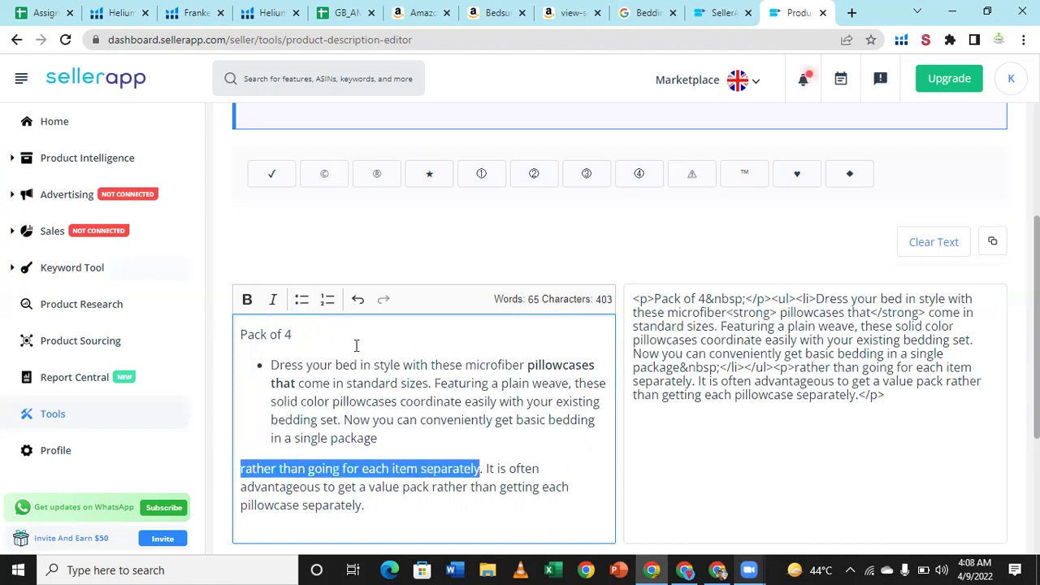
pyautogui.click(326, 303)
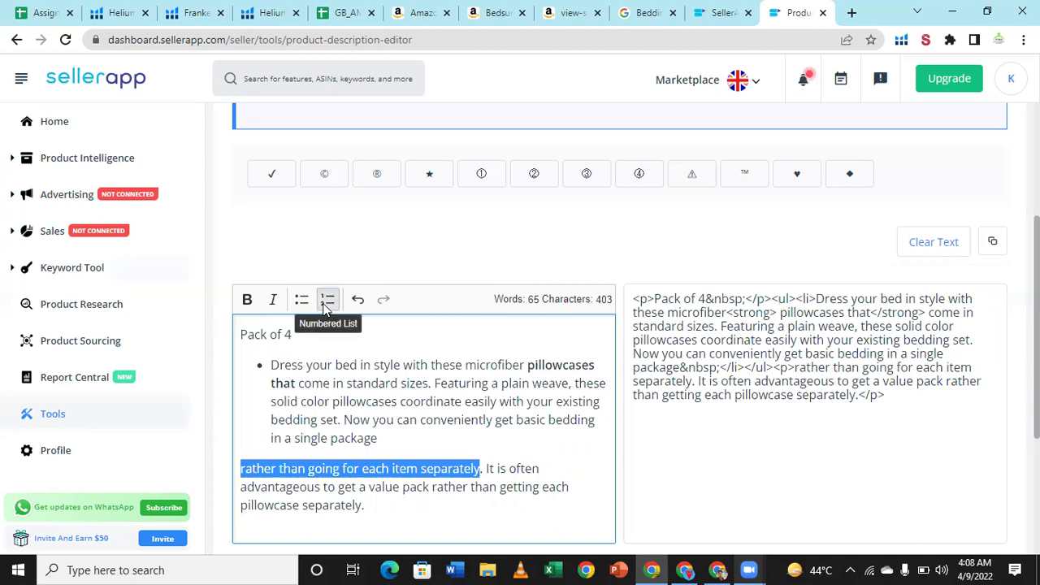
pyautogui.click(326, 302)
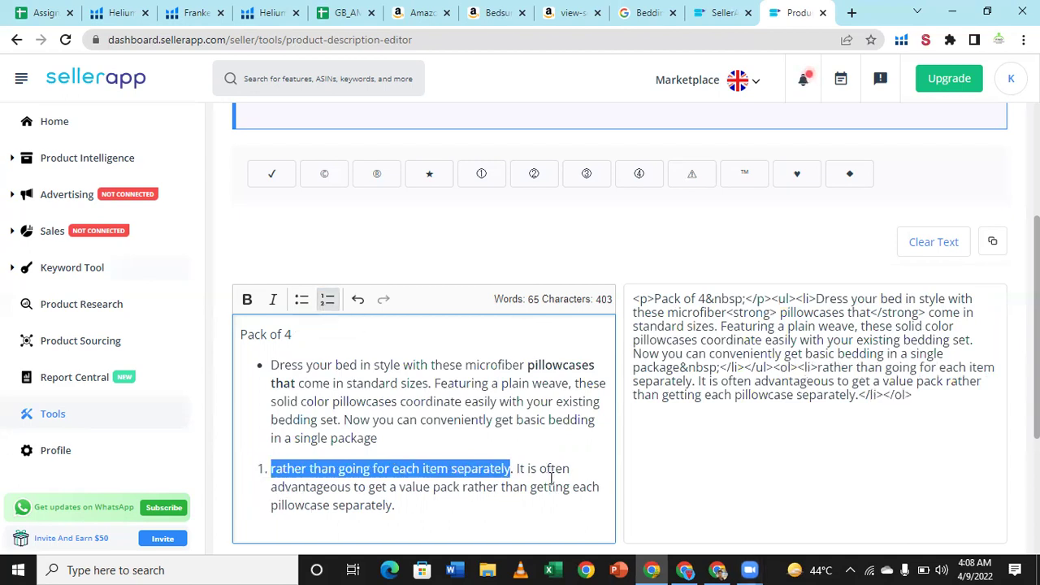
pyautogui.click(584, 501)
# - Select the entire generated HTML code of the product description
pyautogui.scroll(-1, 582, 499)
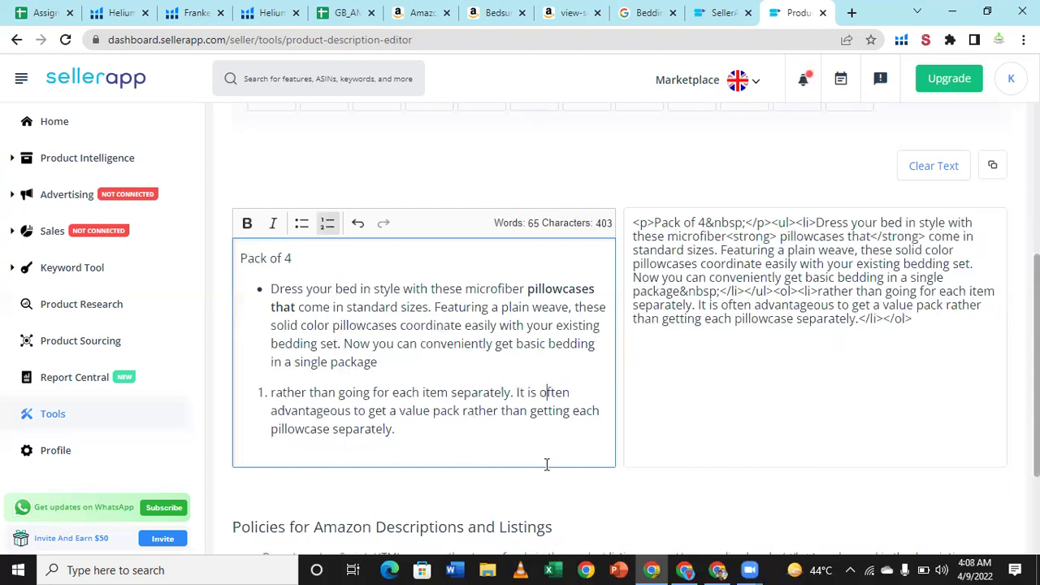
pyautogui.click(917, 317)
pyautogui.moveTo(695, 243); pyautogui.dragTo(627, 213)
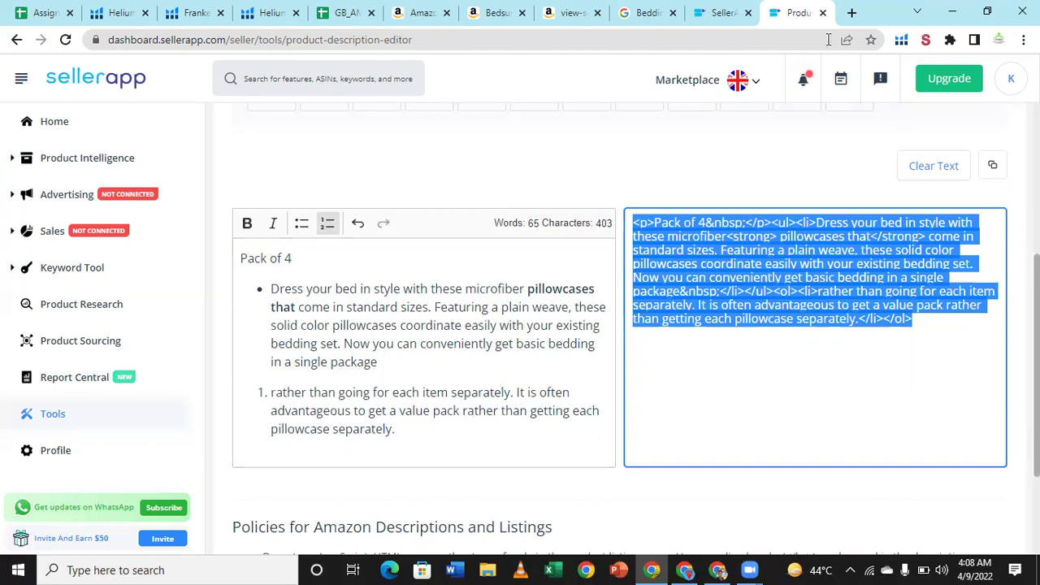
# - Open Google in a new browser tab and launch Blogger from the Google apps
pyautogui.click(853, 12)
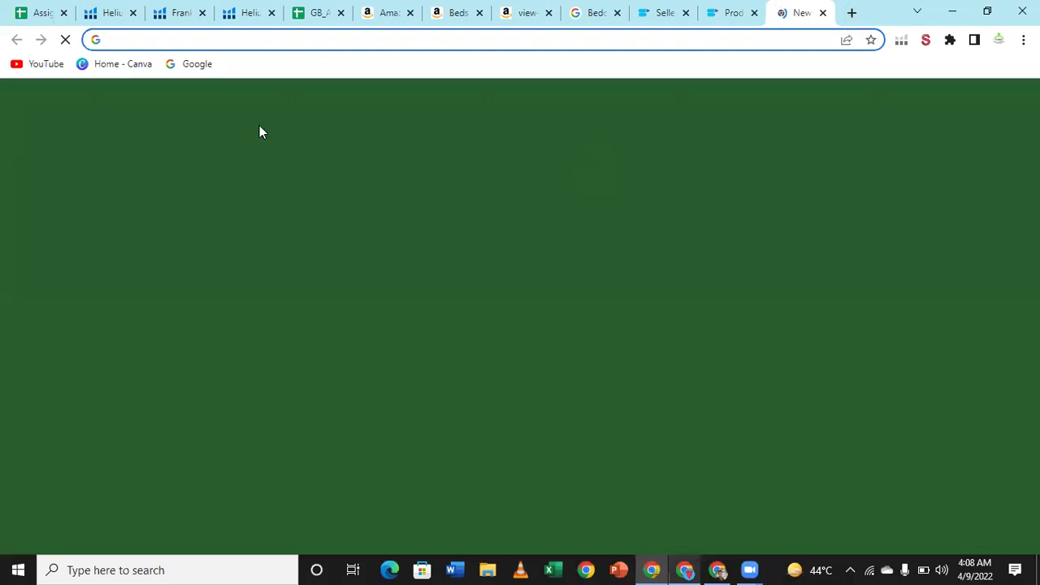
pyautogui.click(198, 67)
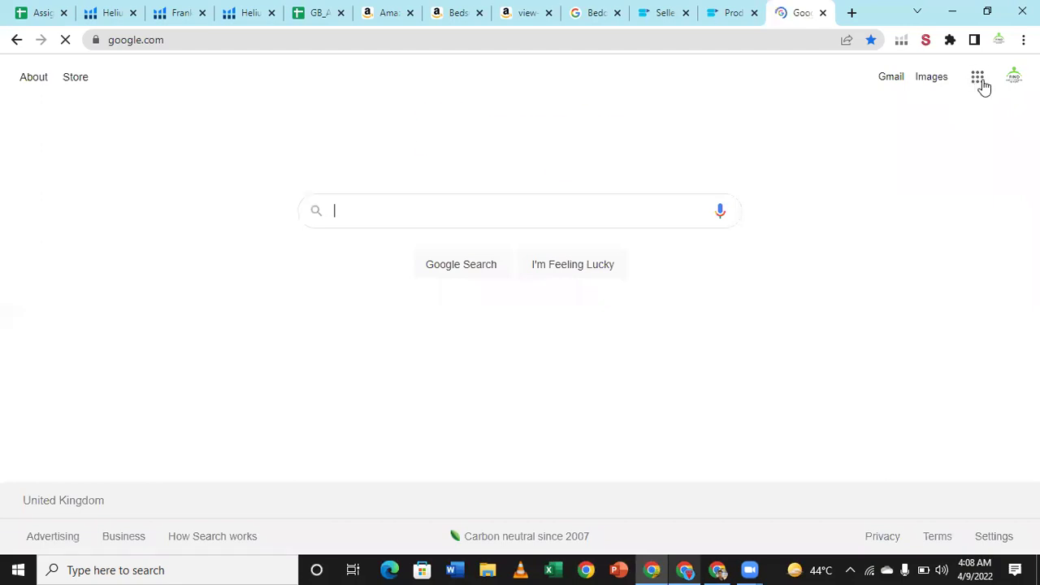
pyautogui.click(979, 81)
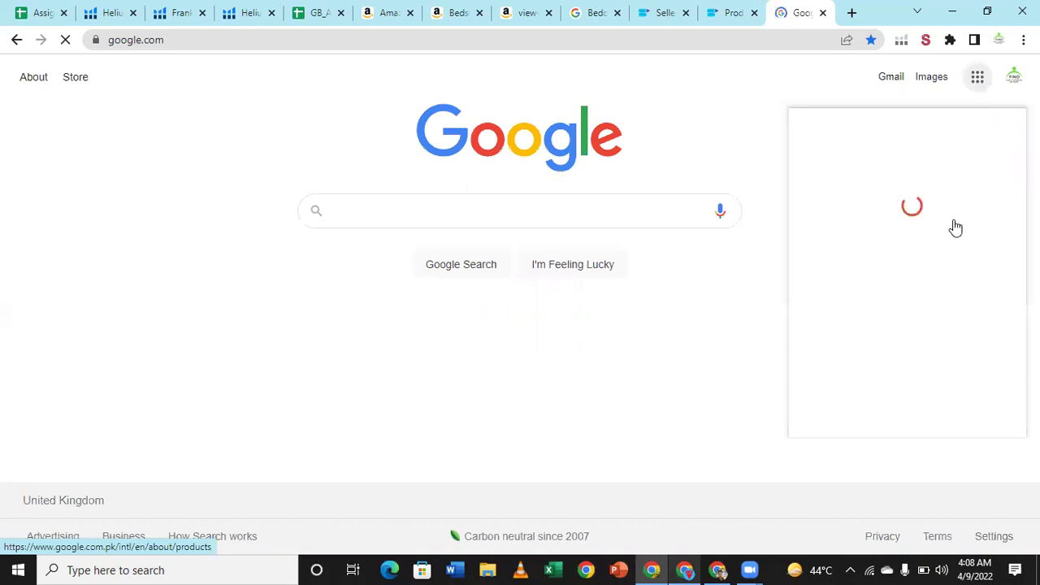
pyautogui.scroll(-2, 957, 316)
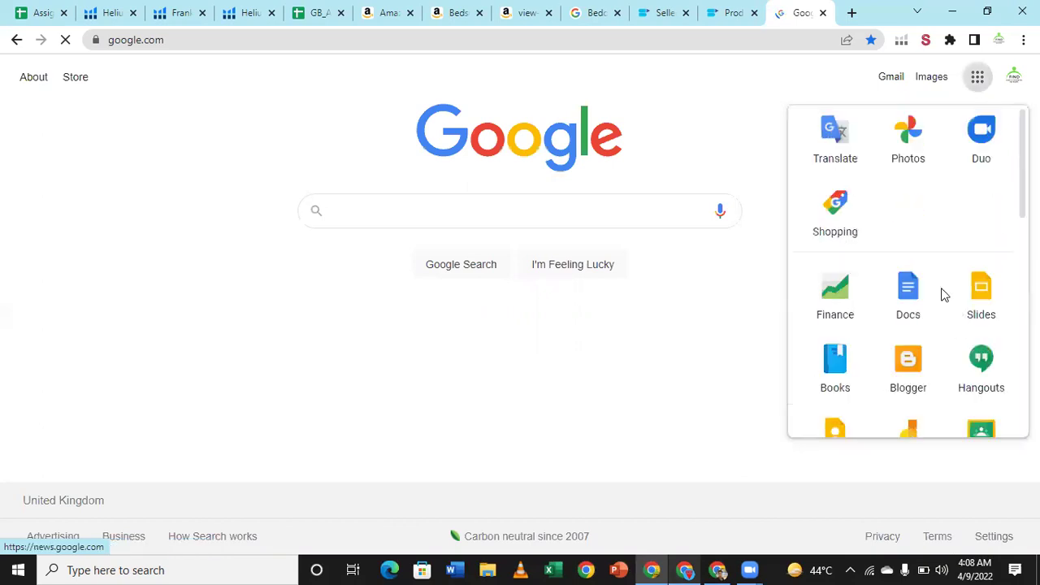
pyautogui.scroll(3, 939, 291)
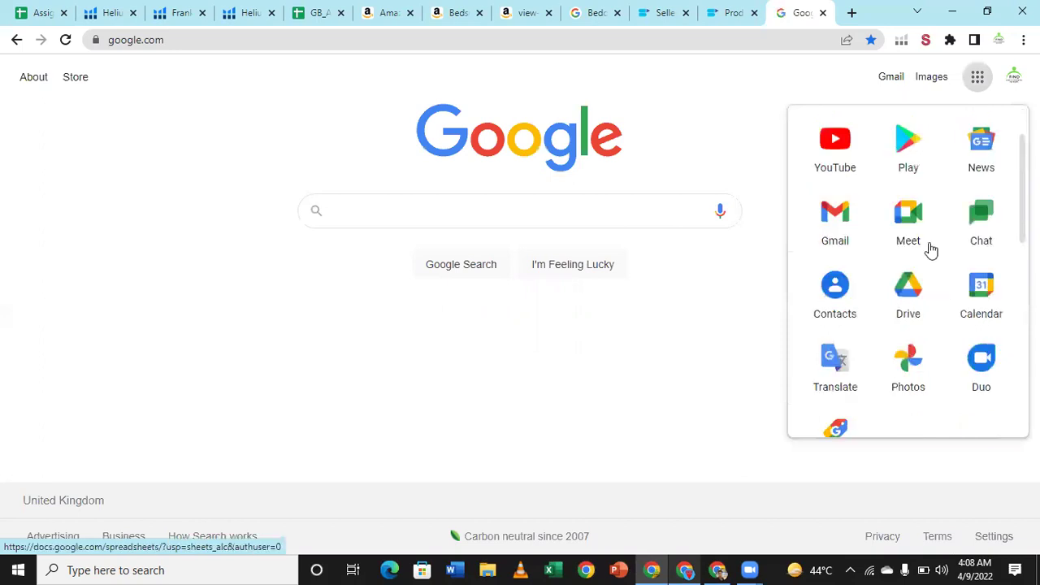
pyautogui.scroll(1, 929, 246)
pyautogui.scroll(-2, 933, 273)
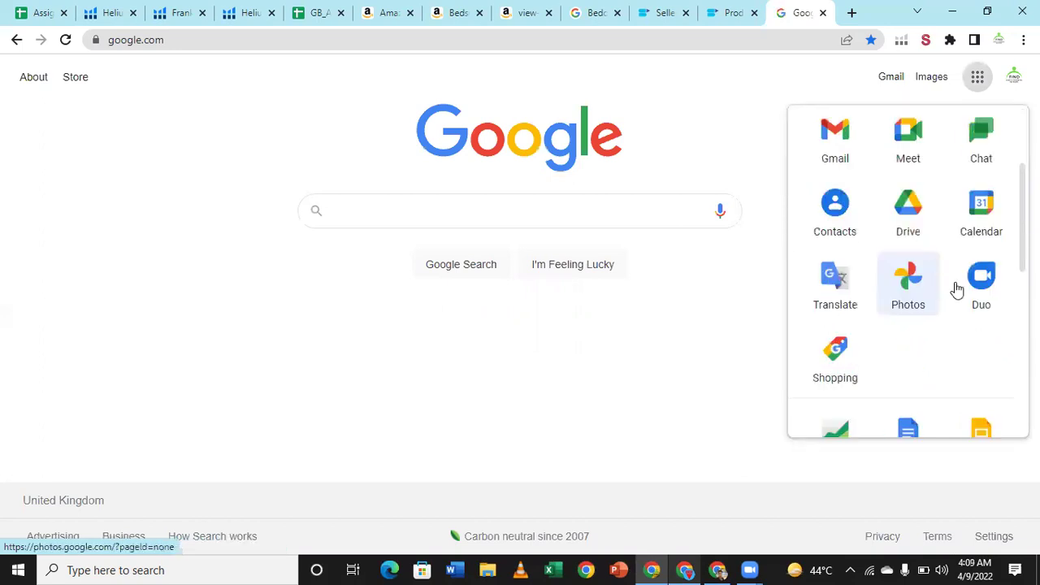
pyautogui.scroll(-2, 959, 288)
pyautogui.scroll(-1, 911, 297)
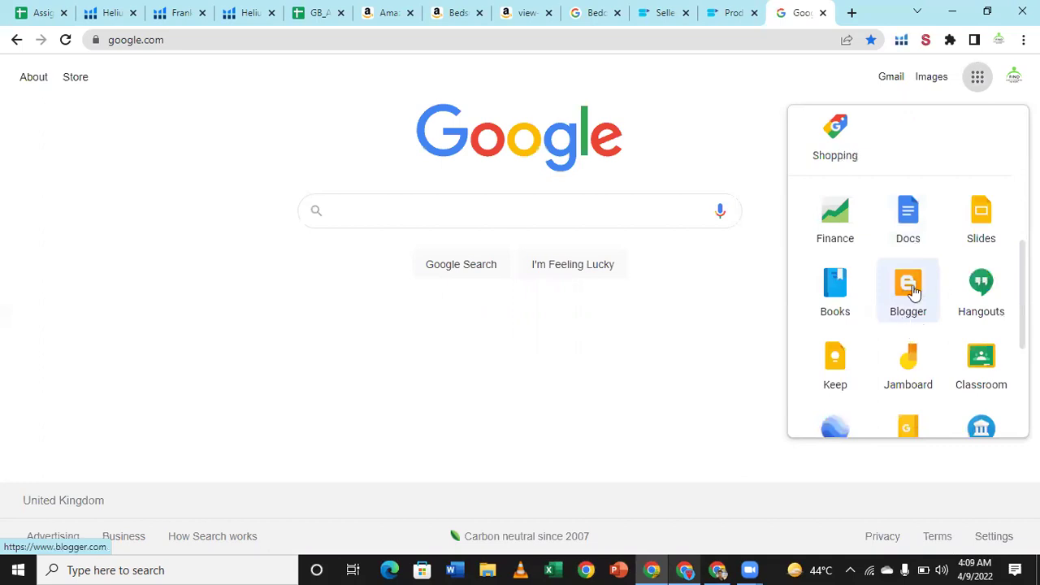
pyautogui.click(913, 291)
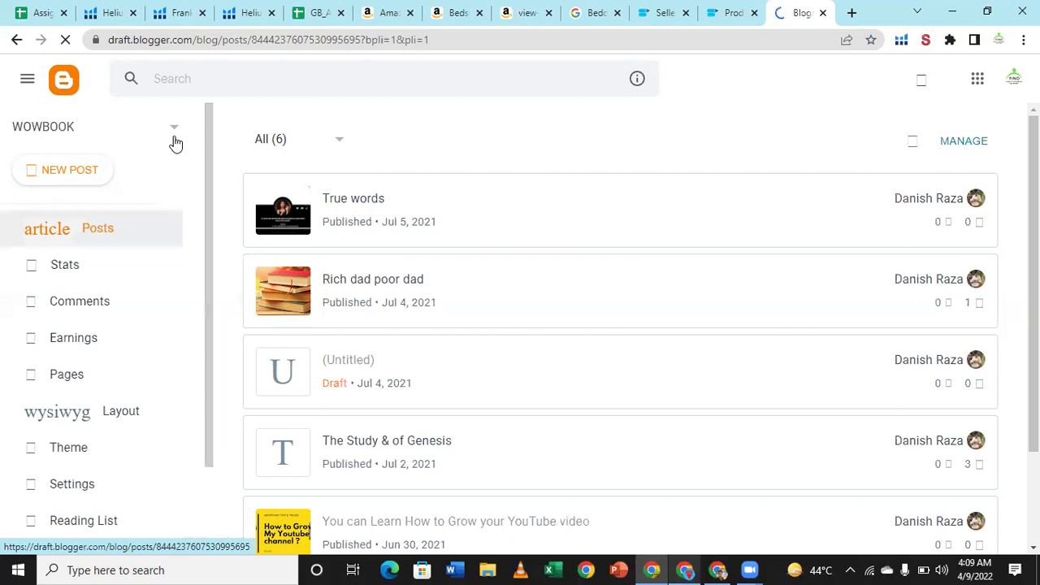
# - Create a new blog titled "hello" with an available blogspot.com address and save it
pyautogui.click(95, 138)
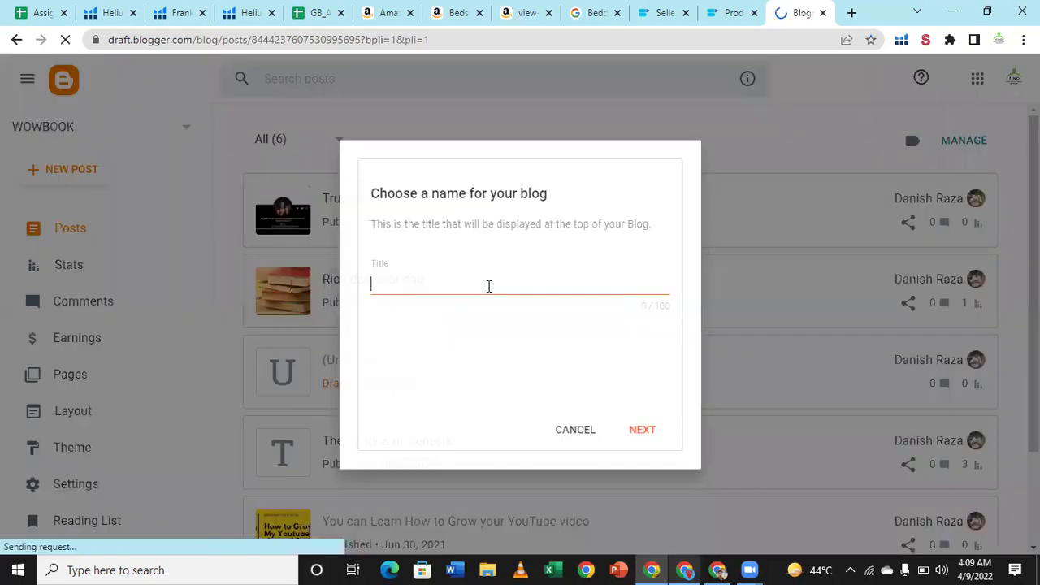
pyautogui.write('hello')
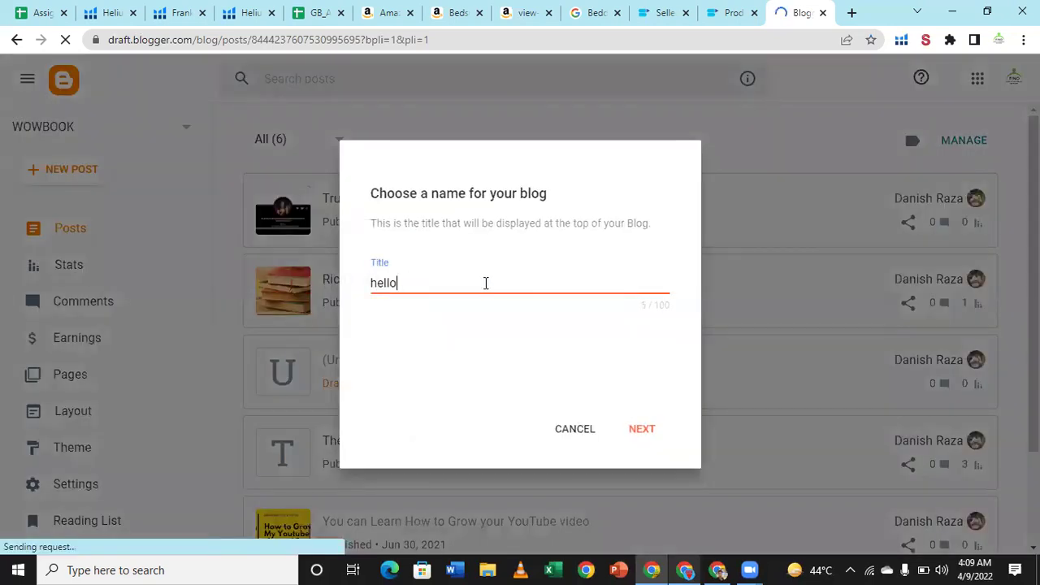
pyautogui.click(629, 428)
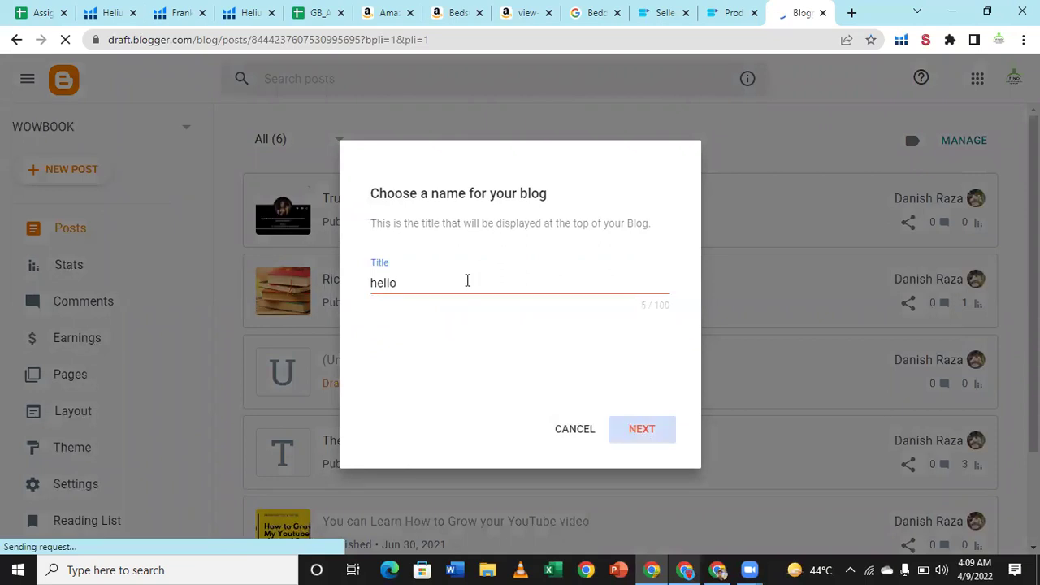
pyautogui.click(467, 280)
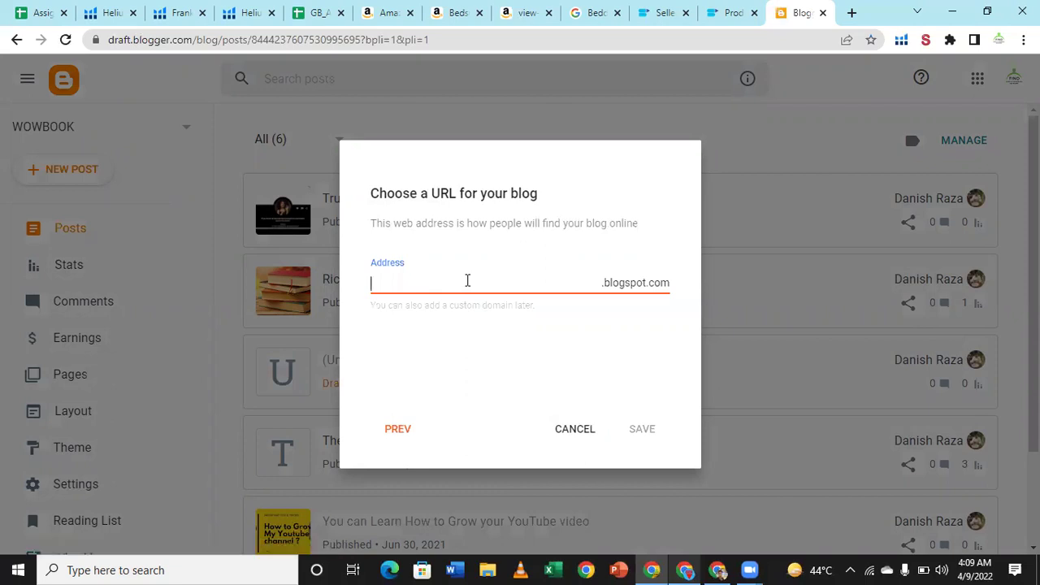
pyautogui.write('hellodanish1900')
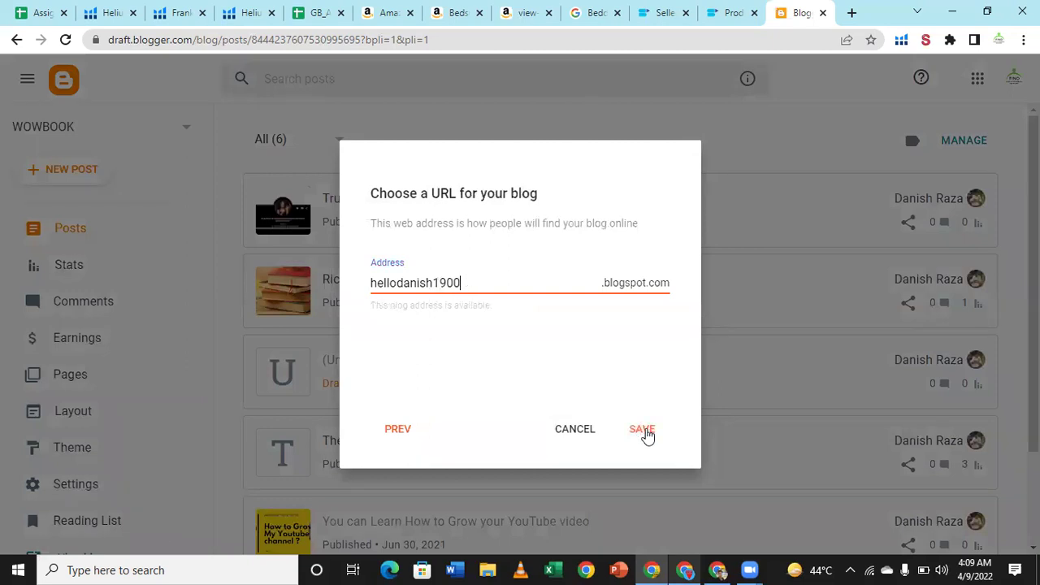
pyautogui.click(642, 430)
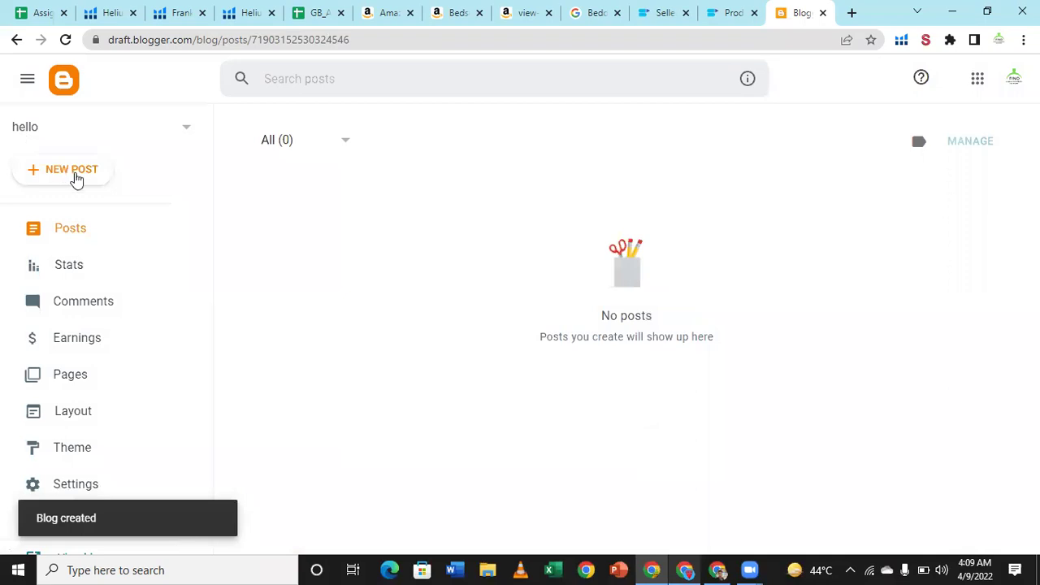
# - Start a new blog post and paste the "Pack of 4" product description from the Canva presentation into its body
pyautogui.click(77, 180)
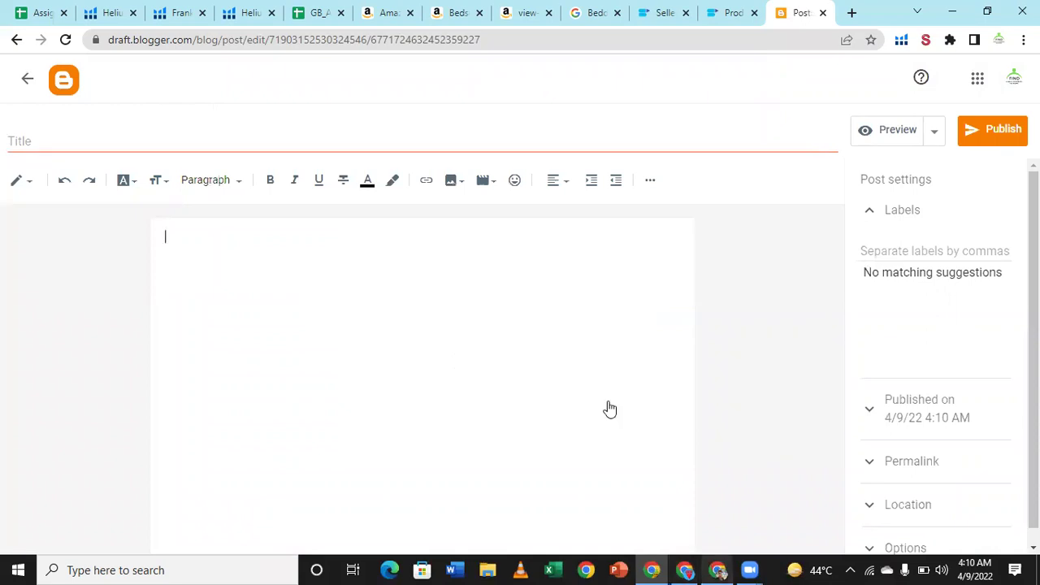
pyautogui.hotkey('alt', 'Tab')
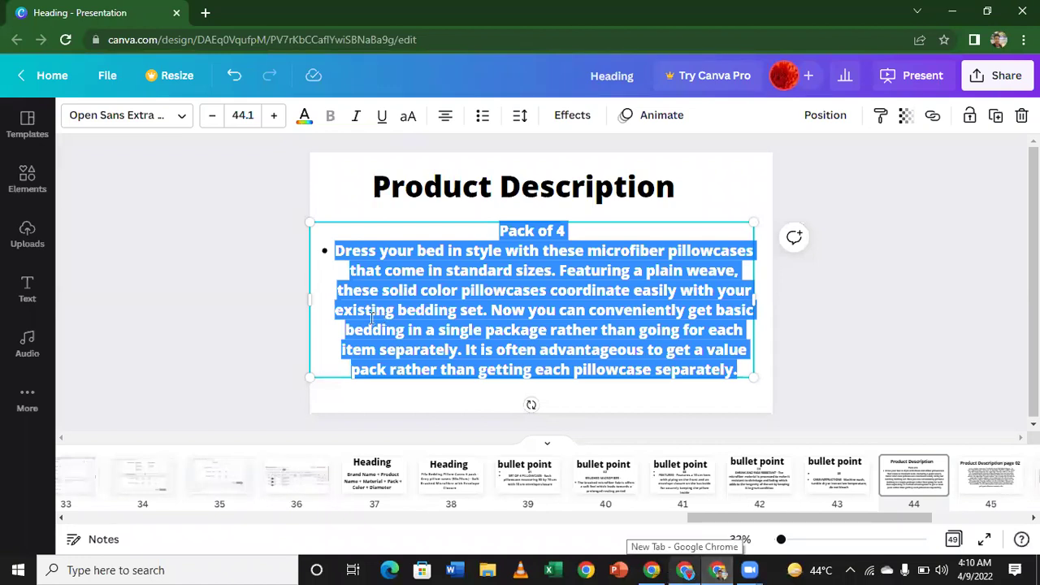
pyautogui.hotkey('alt', 'Tab')
pyautogui.click(242, 268)
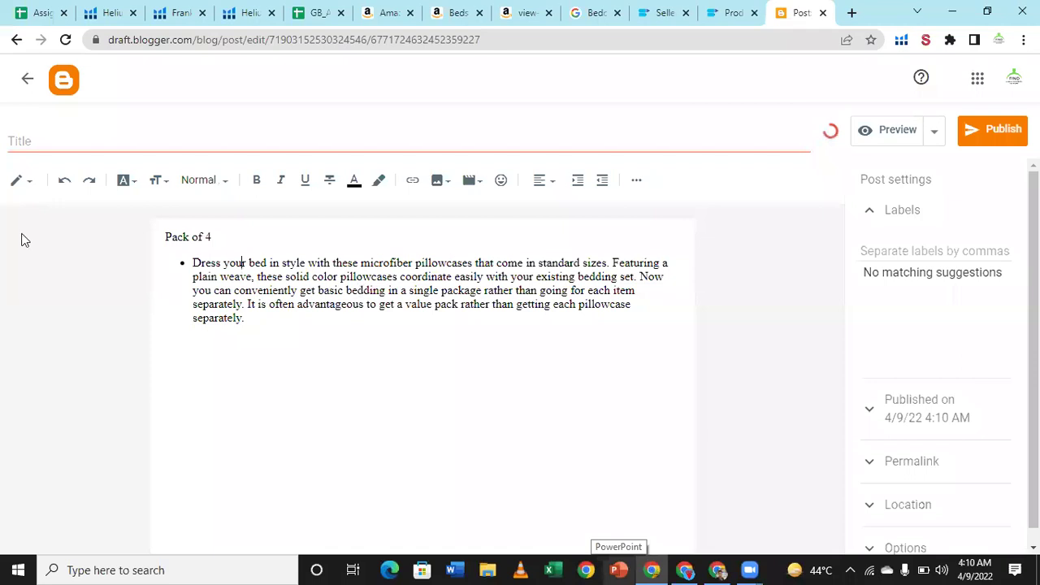
# - Switch the post to HTML view and select all of its code
pyautogui.click(30, 186)
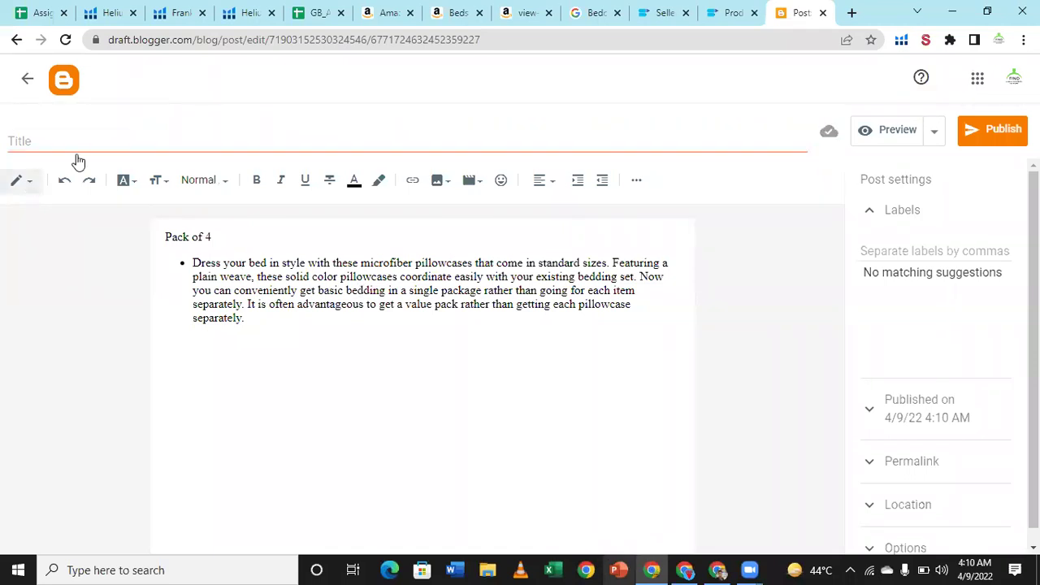
pyautogui.click(81, 159)
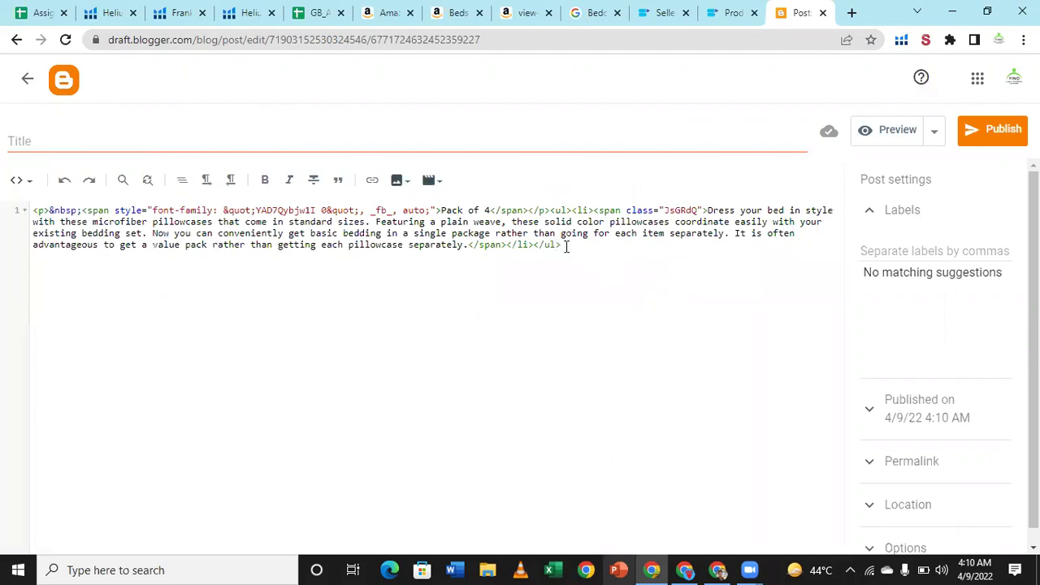
pyautogui.hotkey('ctrl', 'a')
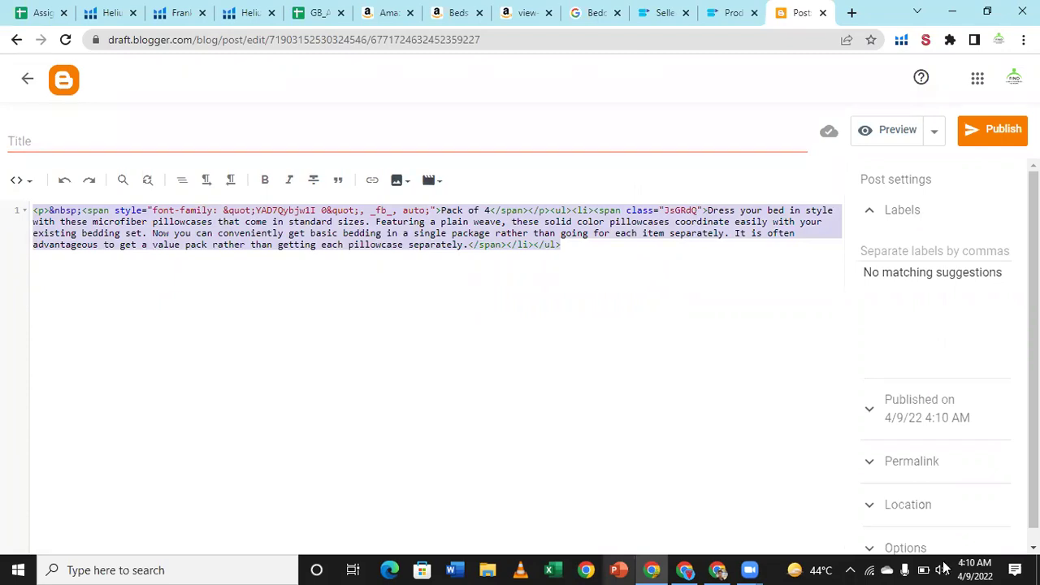
# - Switch to the Canva presentation and examine the HTML description example on slide 45 and the Blogger screenshot on slide 46
pyautogui.click(719, 569)
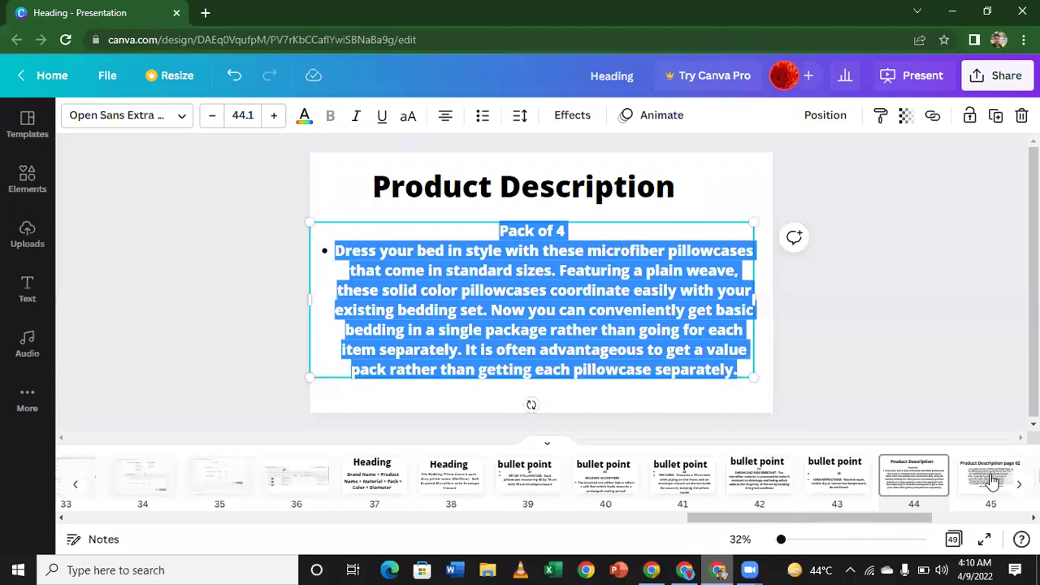
pyautogui.click(991, 481)
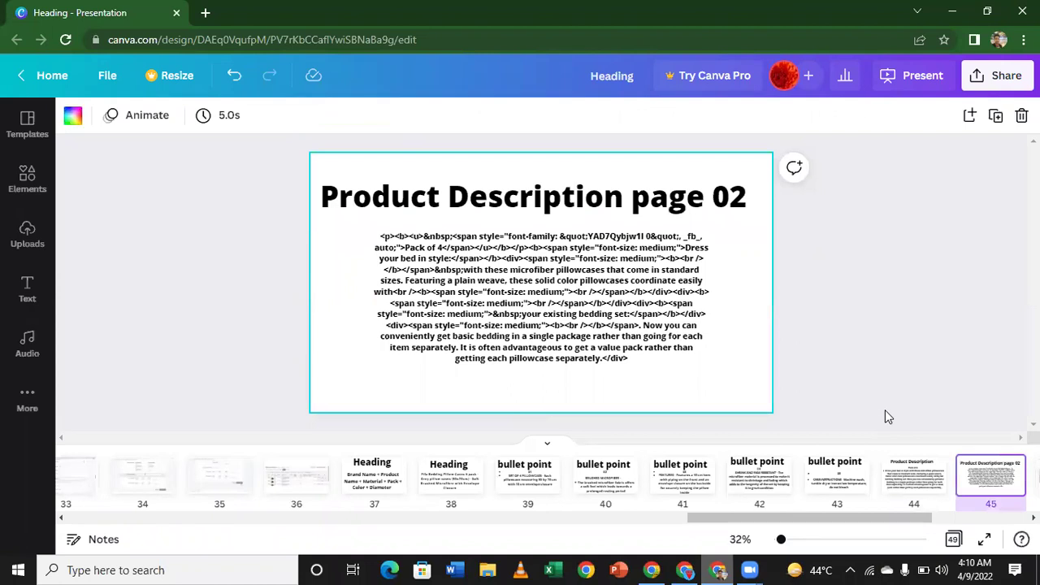
pyautogui.press('Right')
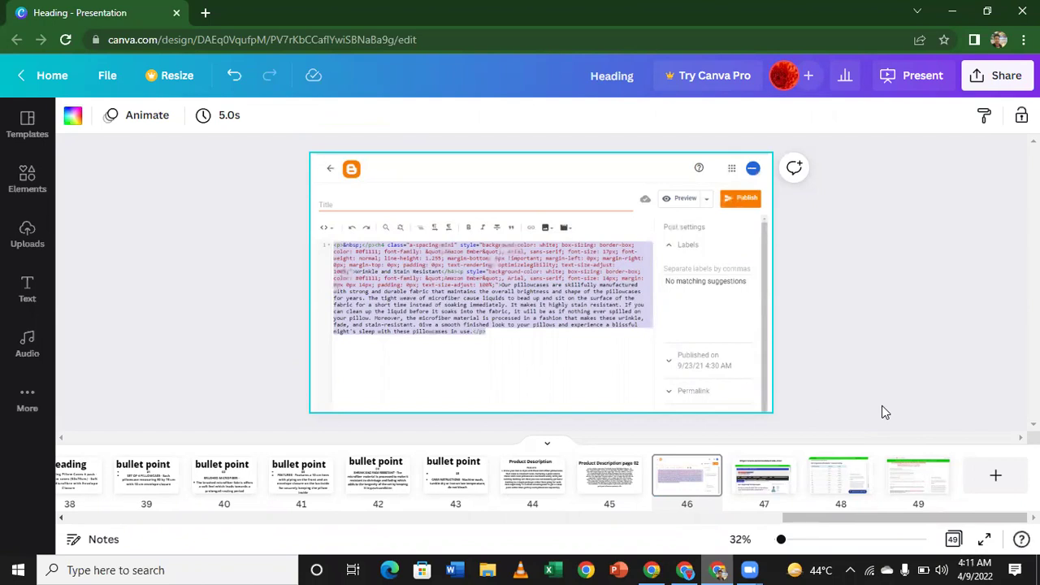
pyautogui.hotkey('alt', 'Tab')
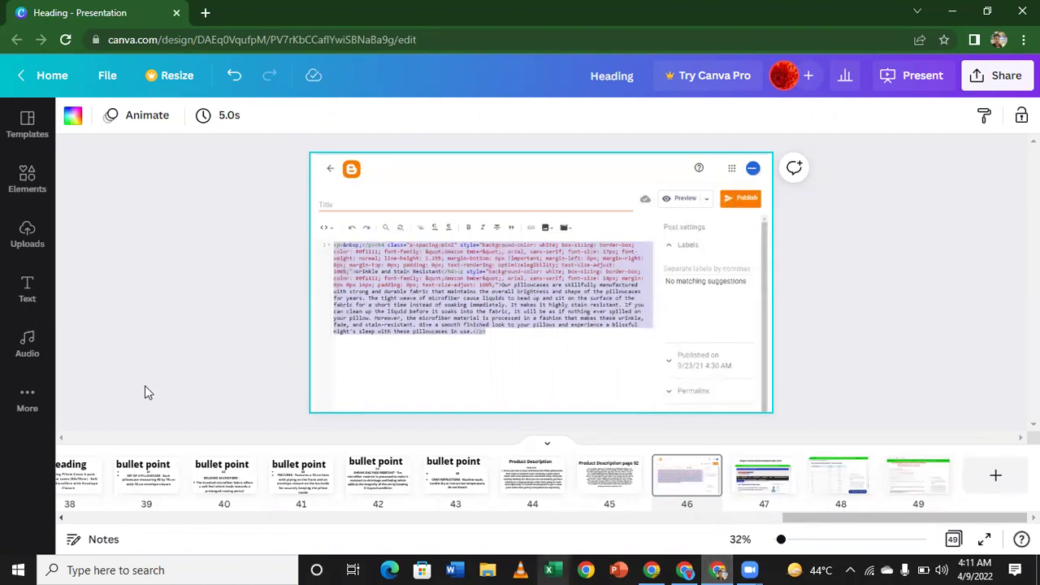